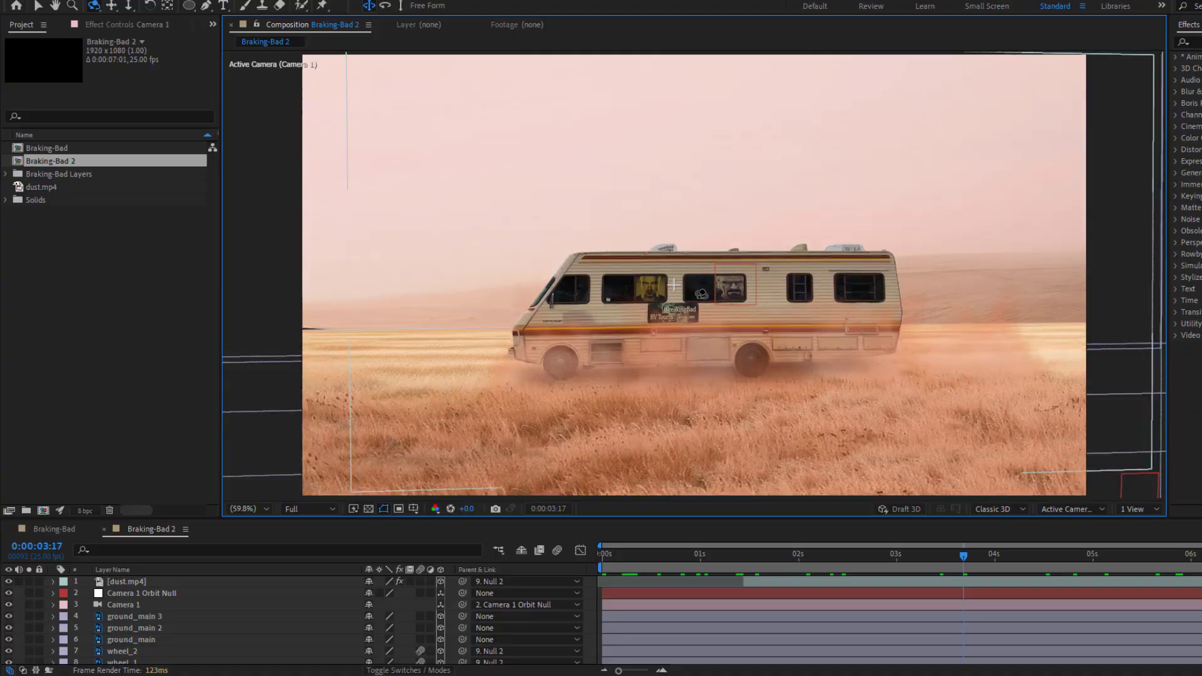
# Orbit Camera 1 around to a straight side view of the RV
pyautogui.moveTo(768, 308); pyautogui.dragTo(644, 297)
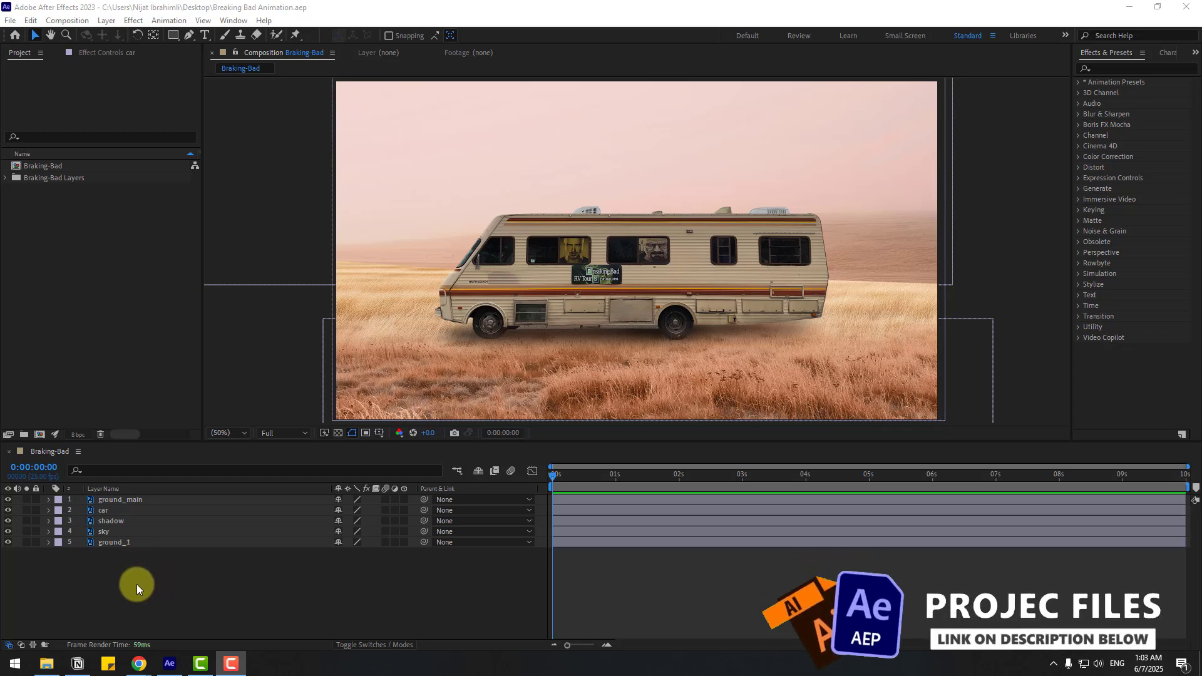
pyautogui.moveTo(99, 585); pyautogui.dragTo(132, 491)
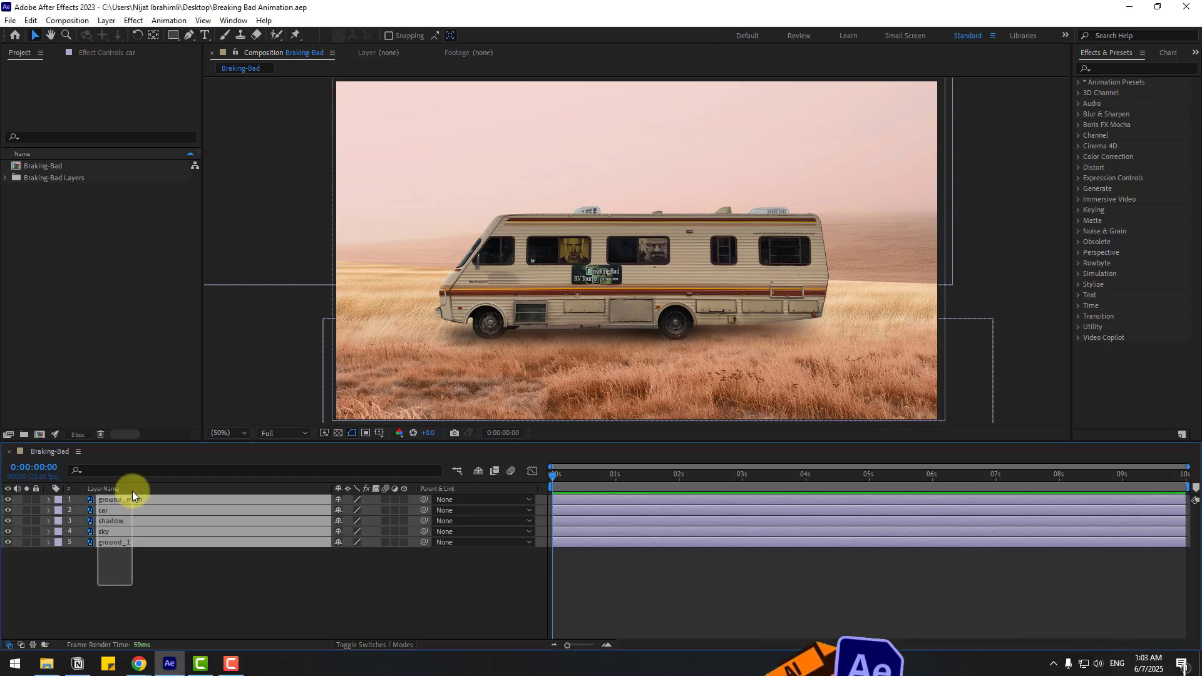
pyautogui.click(8, 499)
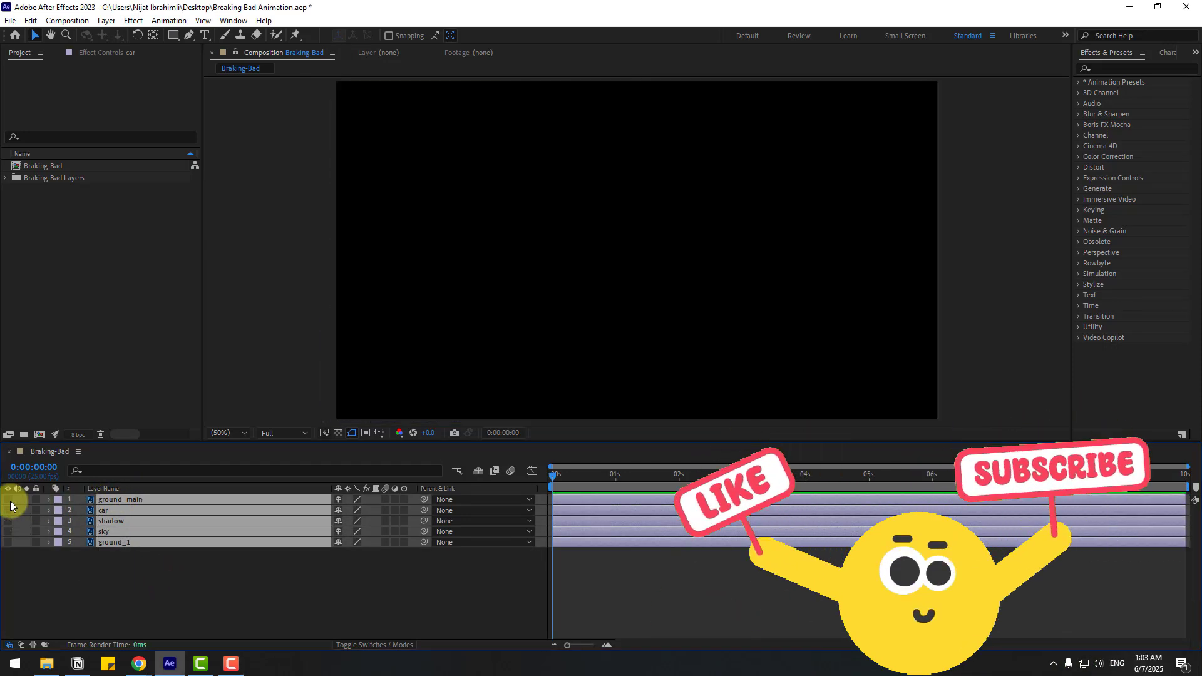
pyautogui.click(133, 590)
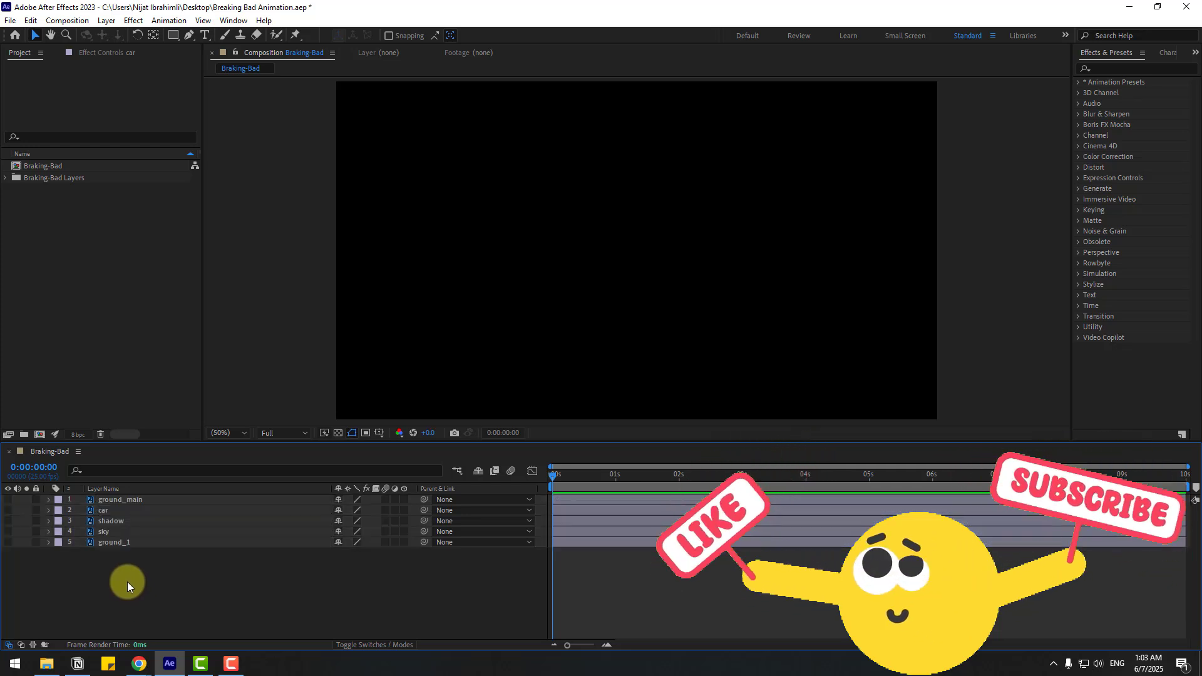
pyautogui.click(100, 500)
pyautogui.click(8, 500)
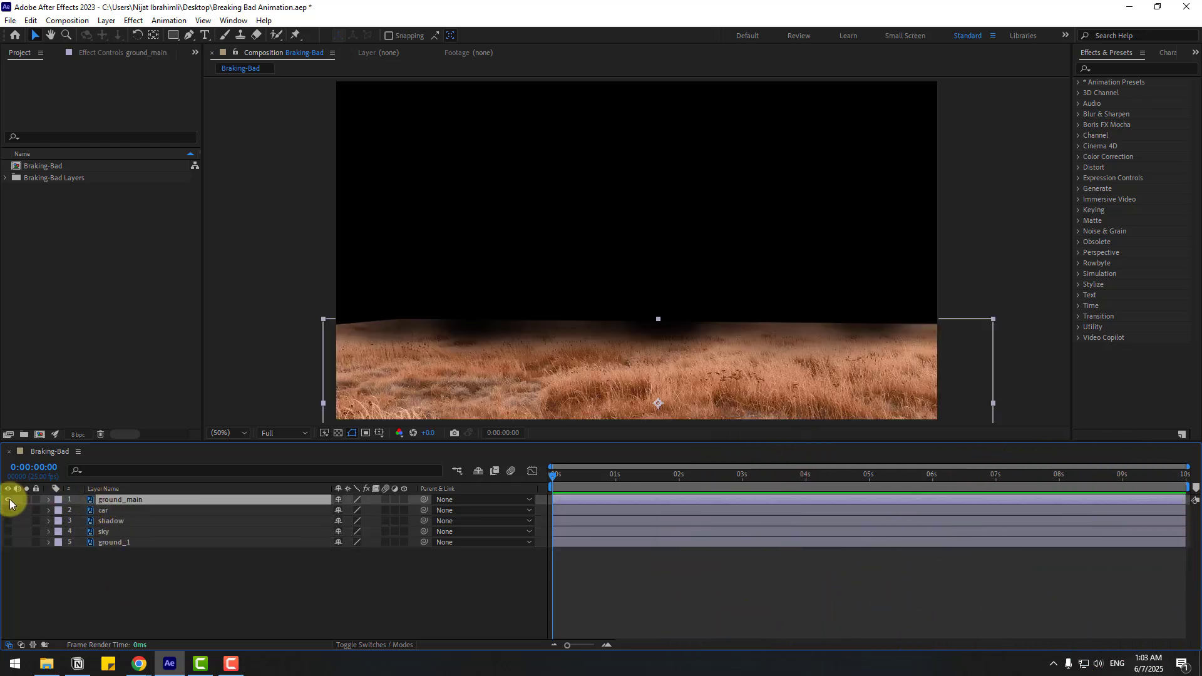
pyautogui.click(88, 512)
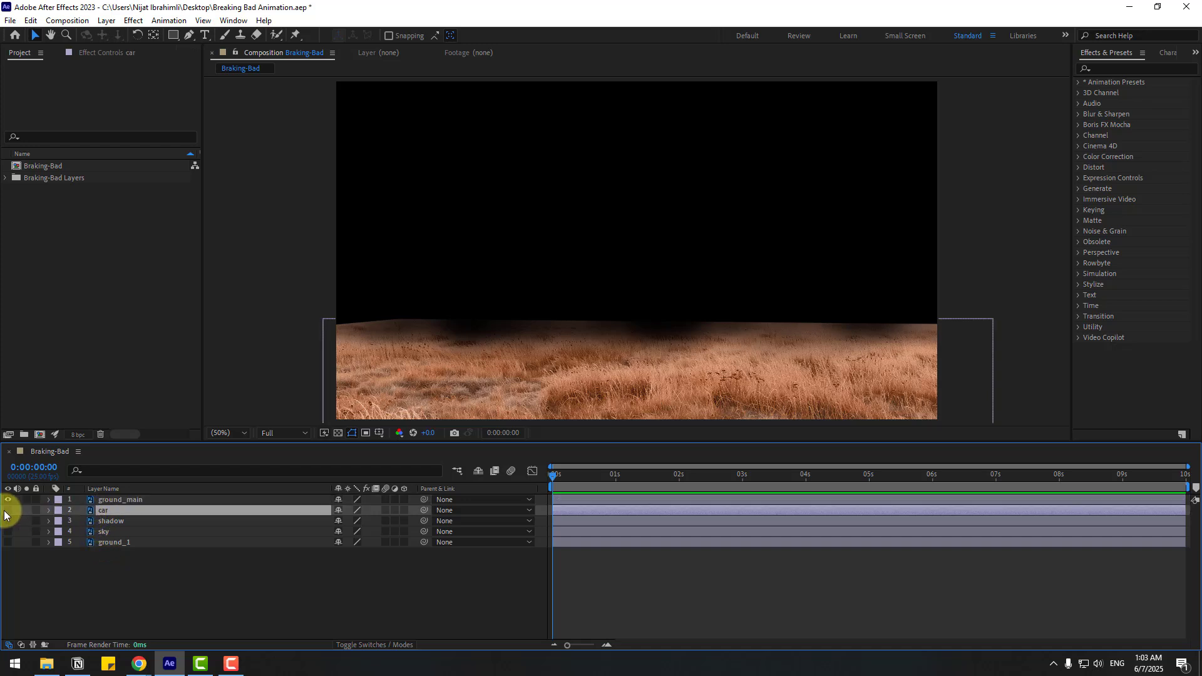
pyautogui.click(7, 510)
pyautogui.click(111, 522)
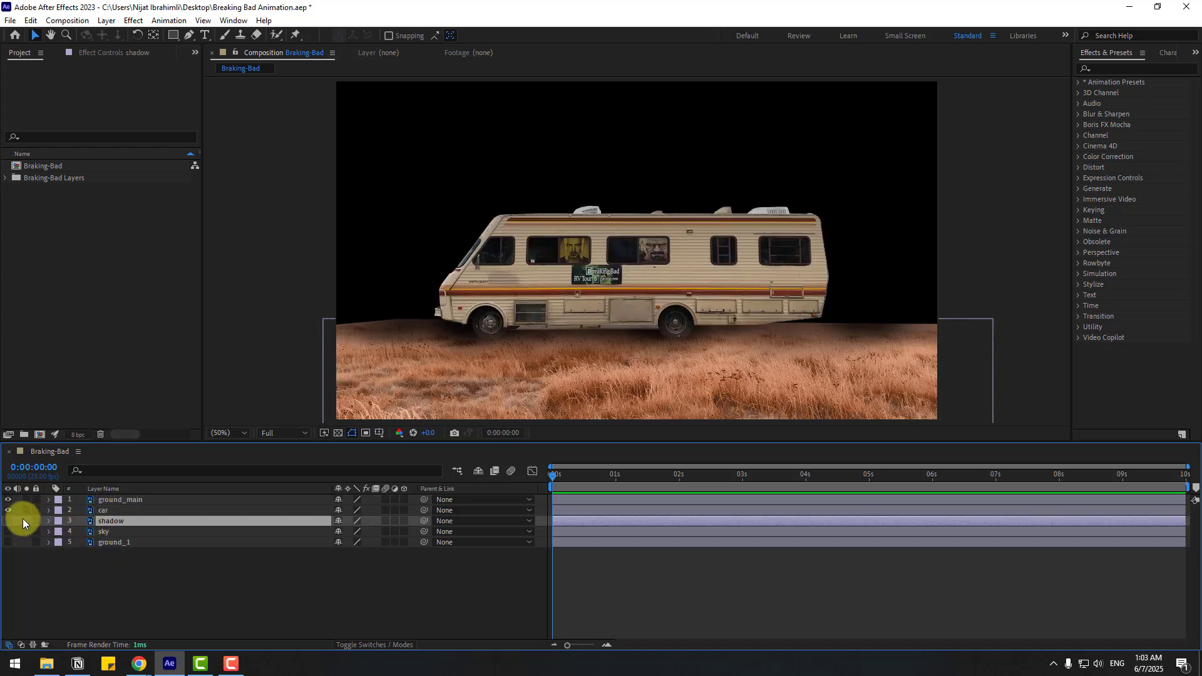
pyautogui.click(59, 533)
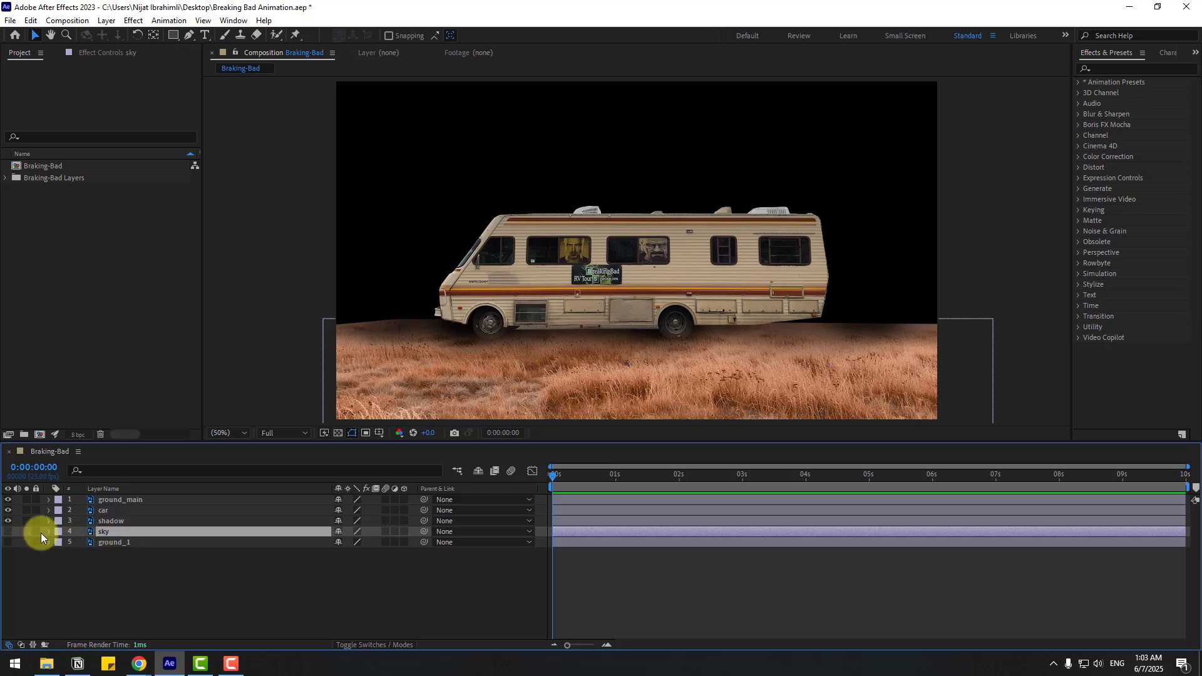
pyautogui.click(8, 531)
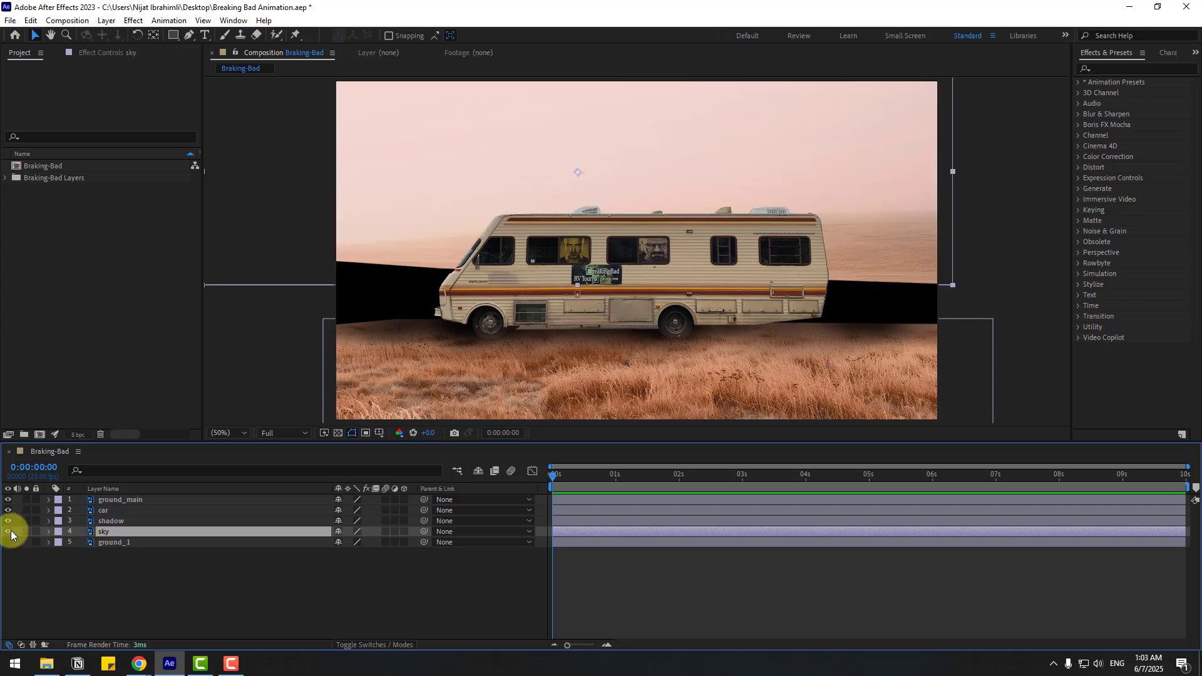
pyautogui.click(110, 542)
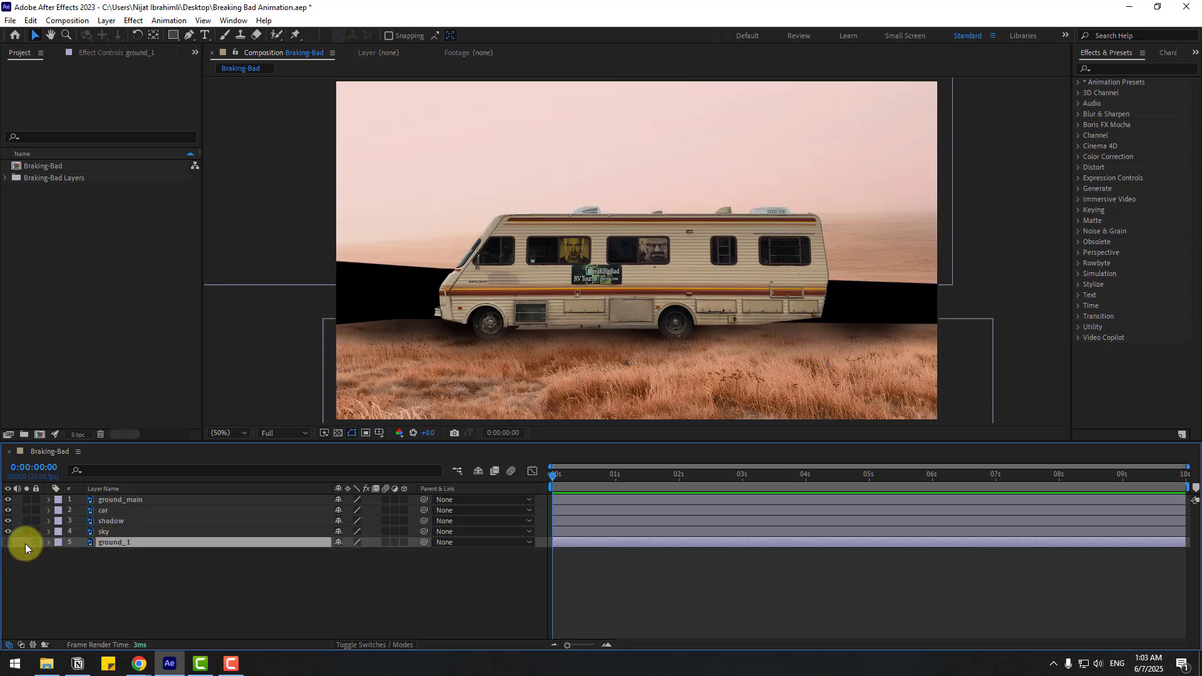
pyautogui.click(8, 542)
pyautogui.click(313, 606)
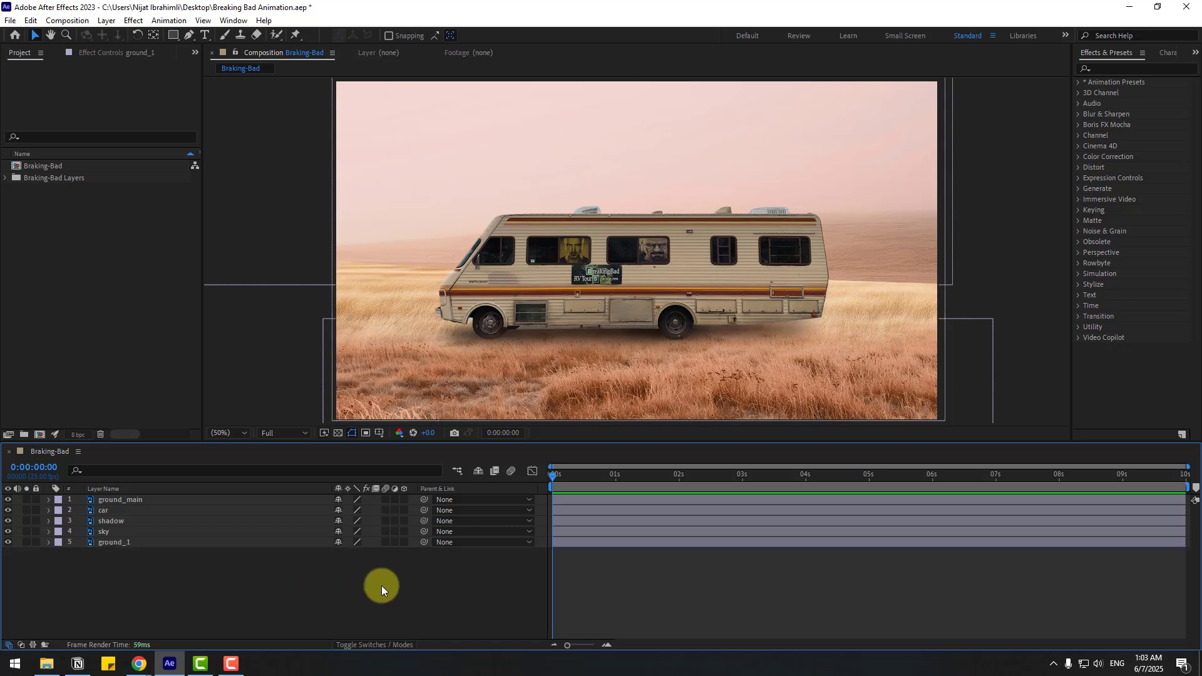
pyautogui.moveTo(131, 604); pyautogui.dragTo(144, 497)
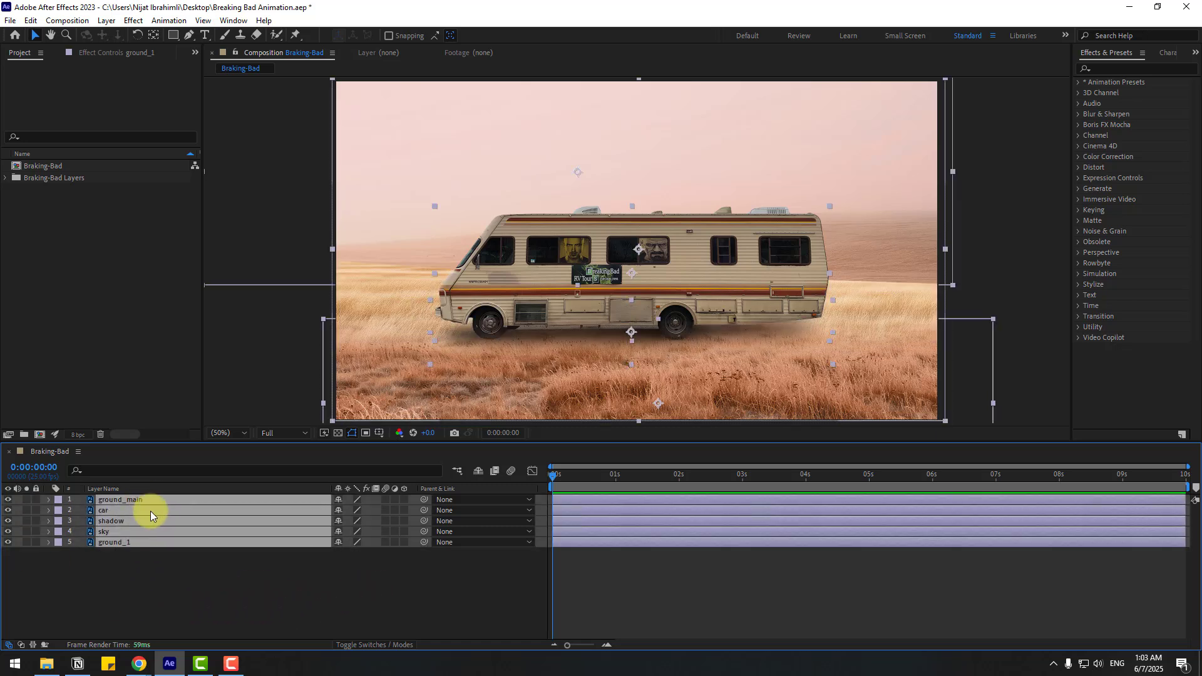
# Turn on the 3D Layer switch for all five layers
pyautogui.click(405, 499)
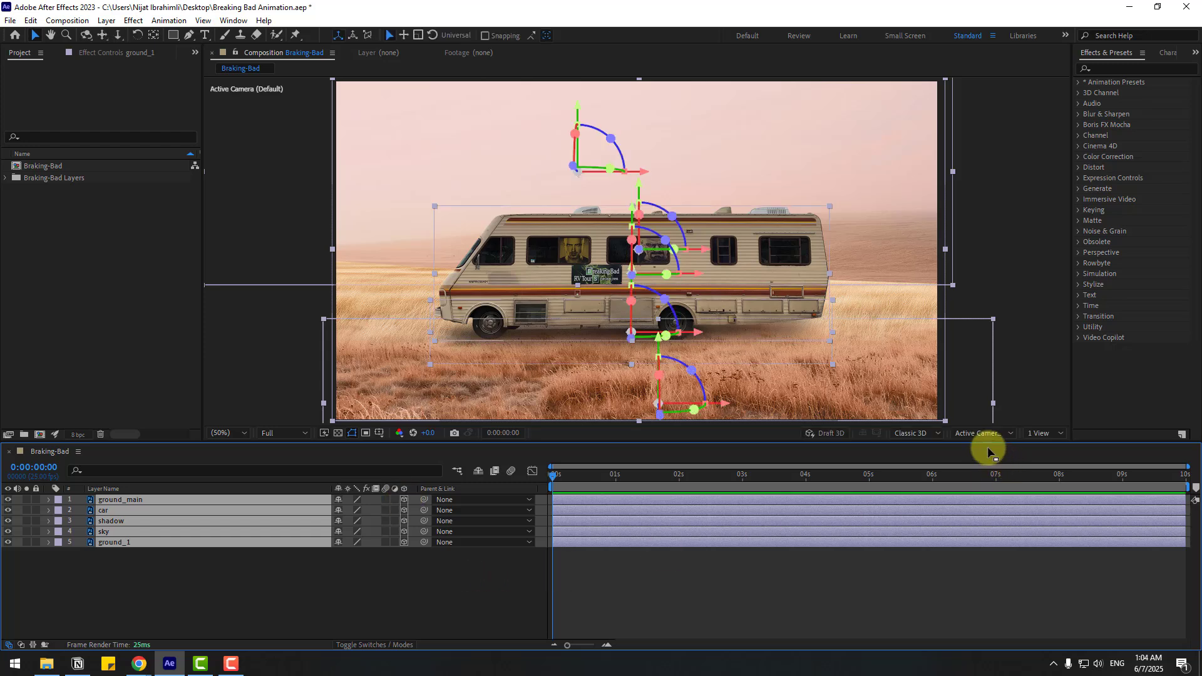
pyautogui.click(928, 438)
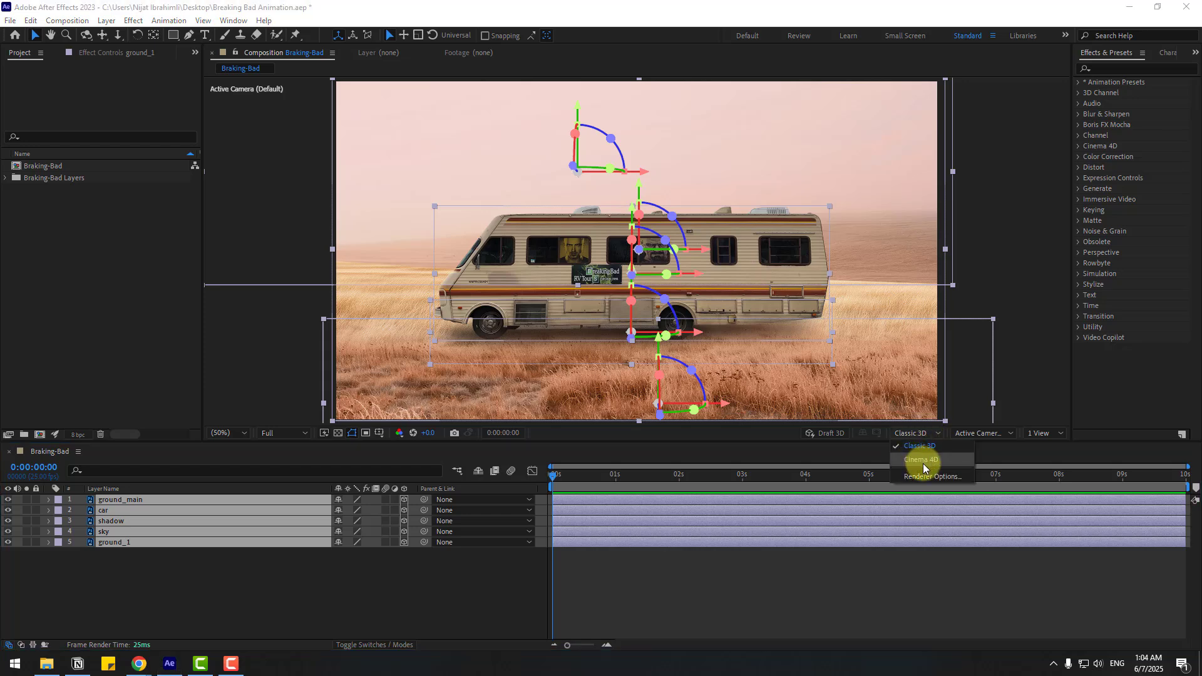
pyautogui.click(370, 604)
# Add a second composition viewer, widen it, and set its 3D view to Top
pyautogui.rightClick(248, 599)
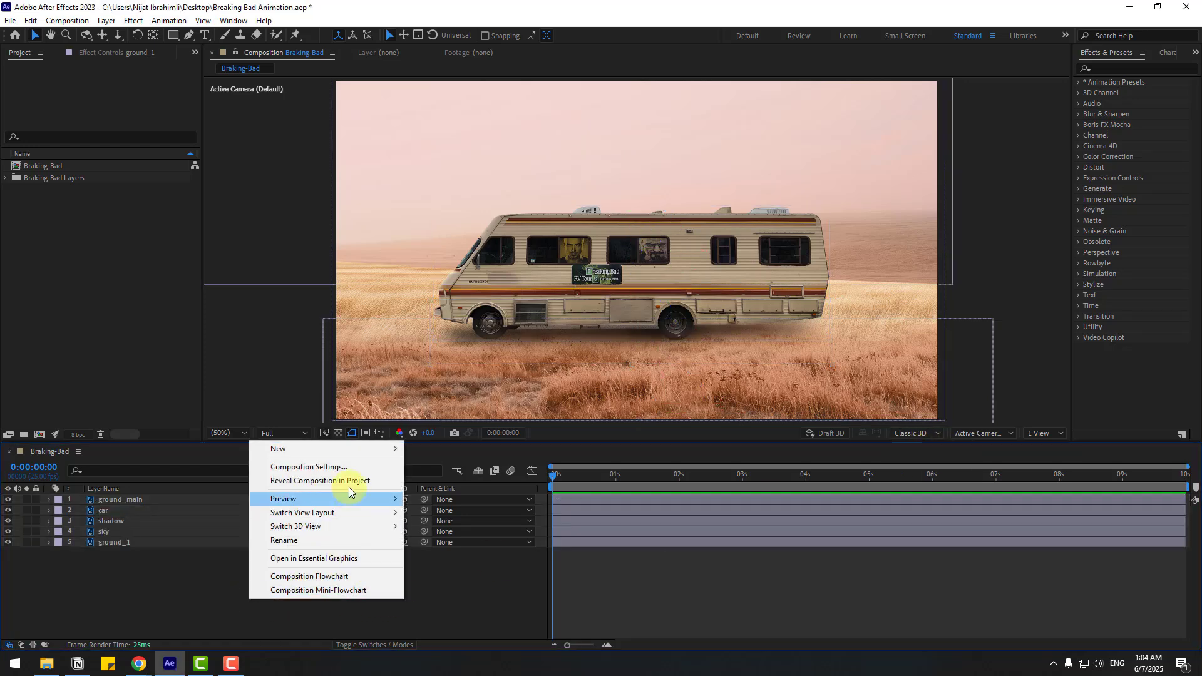
pyautogui.click(430, 452)
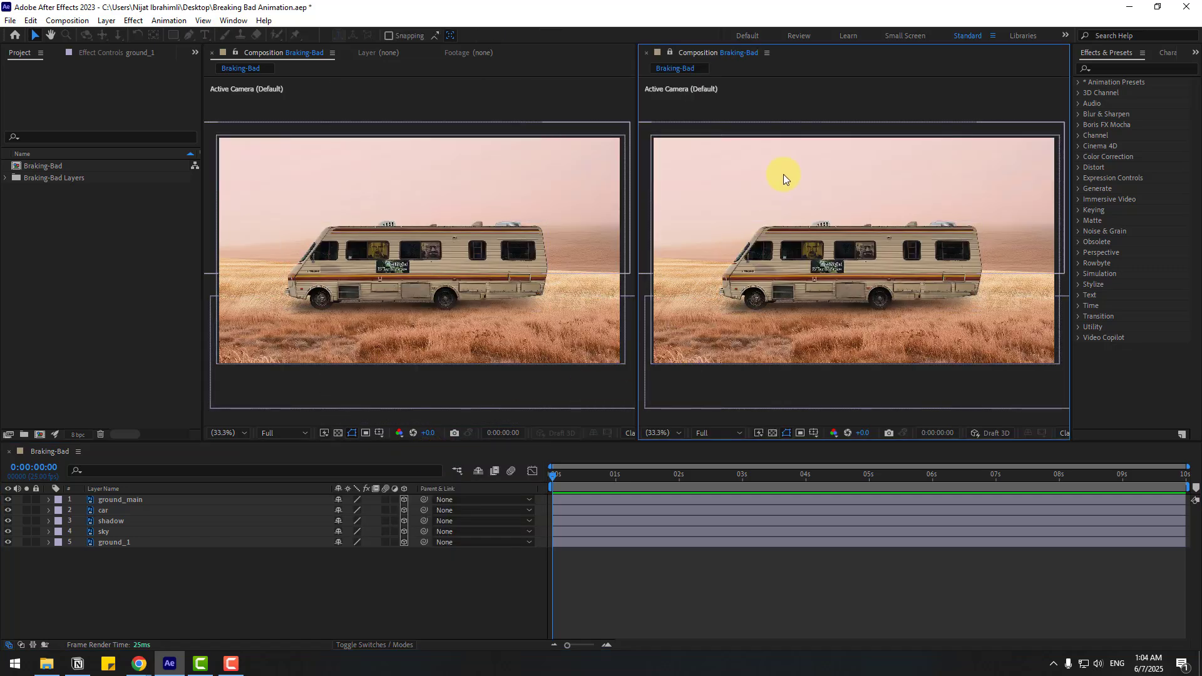
pyautogui.click(393, 96)
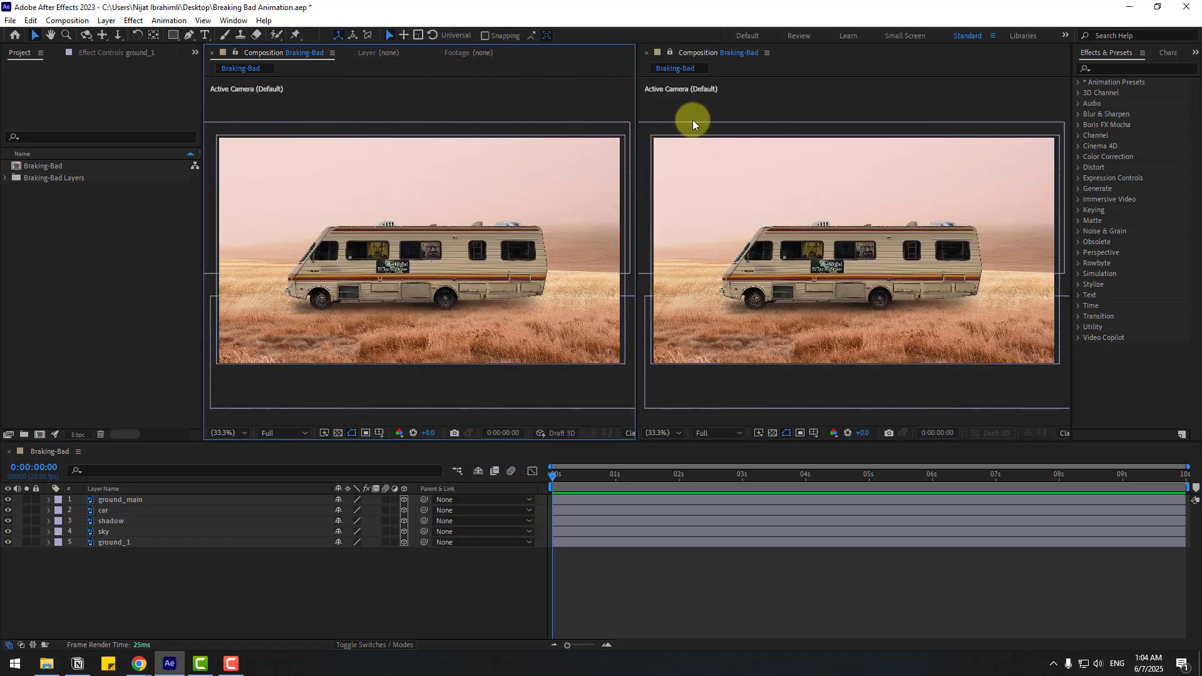
pyautogui.click(749, 98)
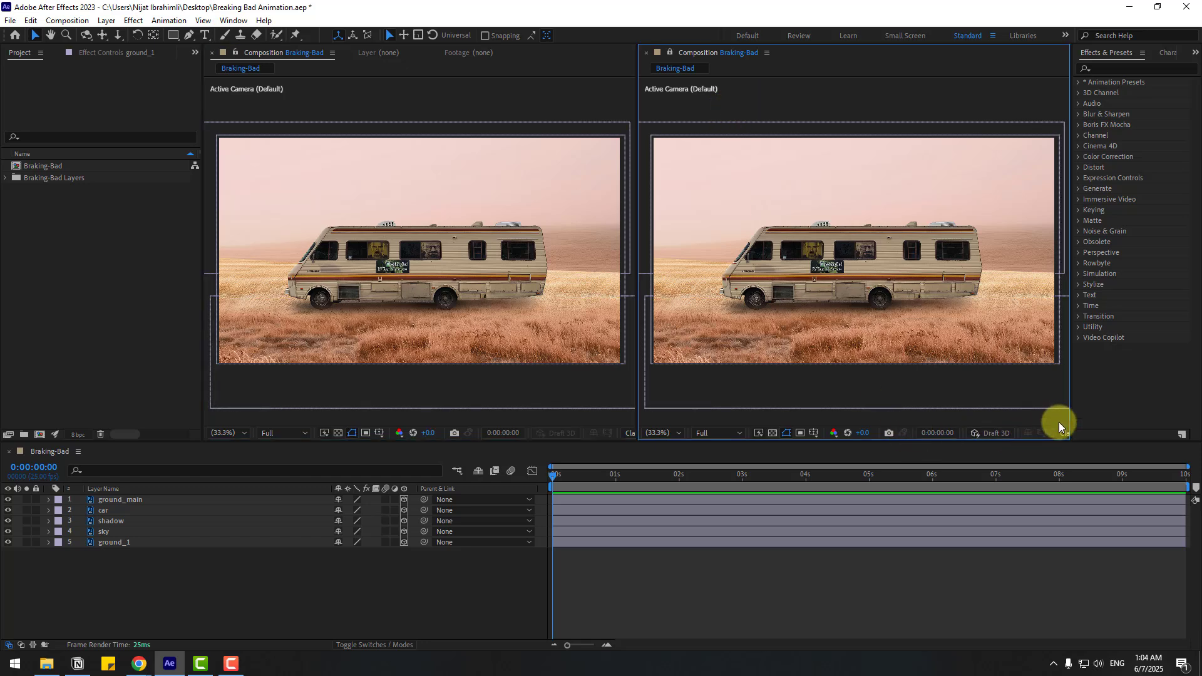
pyautogui.moveTo(1070, 418); pyautogui.dragTo(1170, 413)
pyautogui.click(1142, 434)
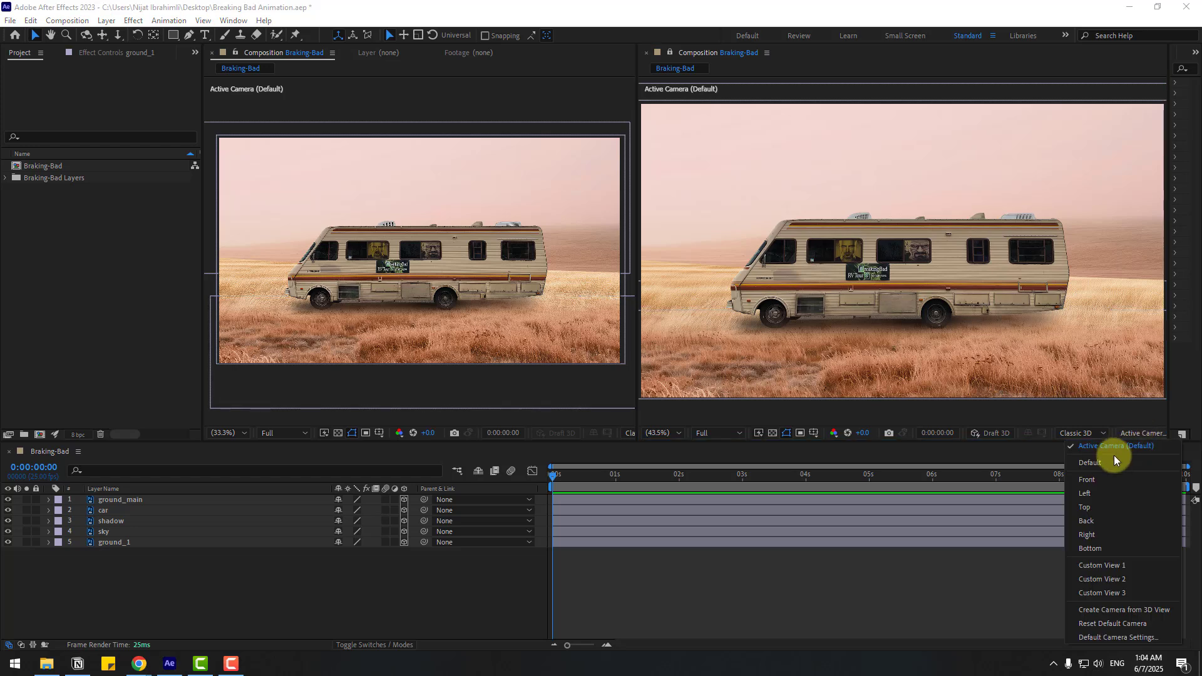
pyautogui.click(1085, 506)
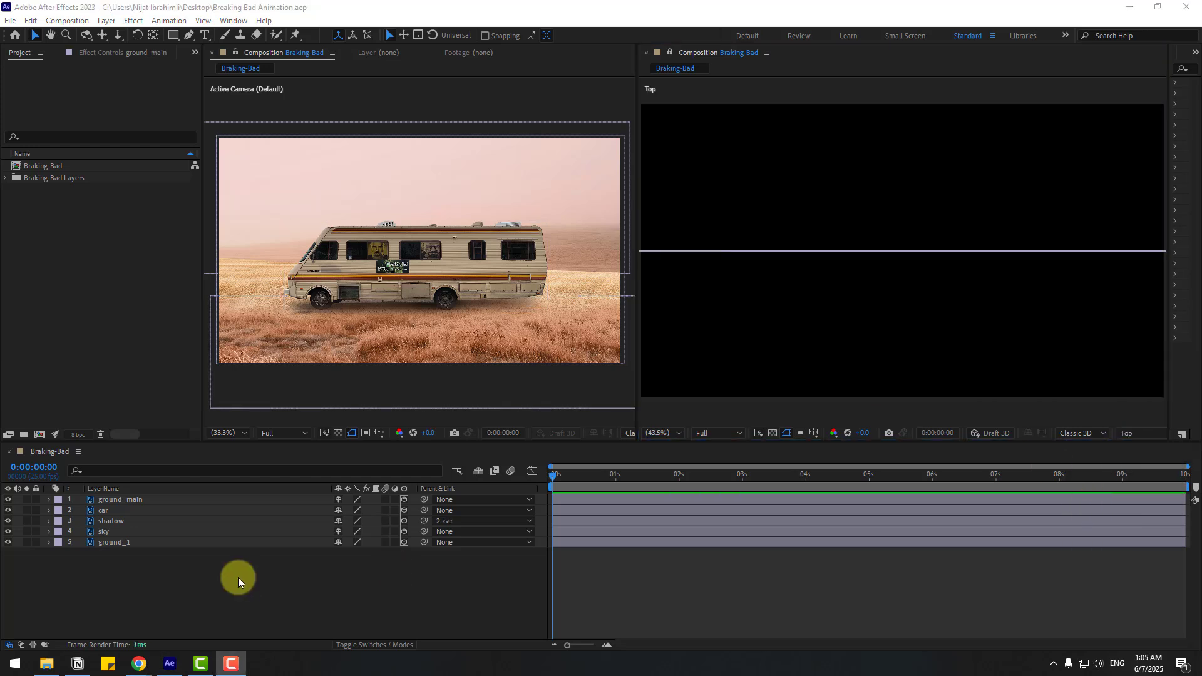
# Create a new camera layer, Camera 1, using the 50mm lens preset
pyautogui.rightClick(175, 585)
pyautogui.moveTo(288, 433)
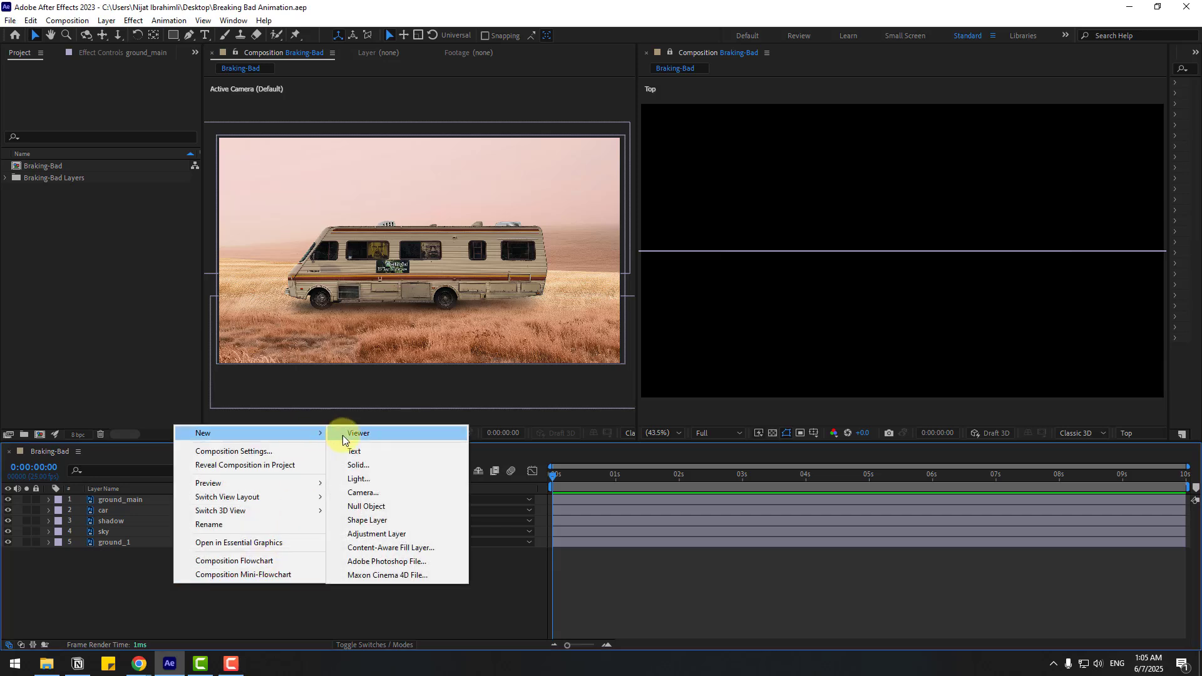
pyautogui.click(360, 492)
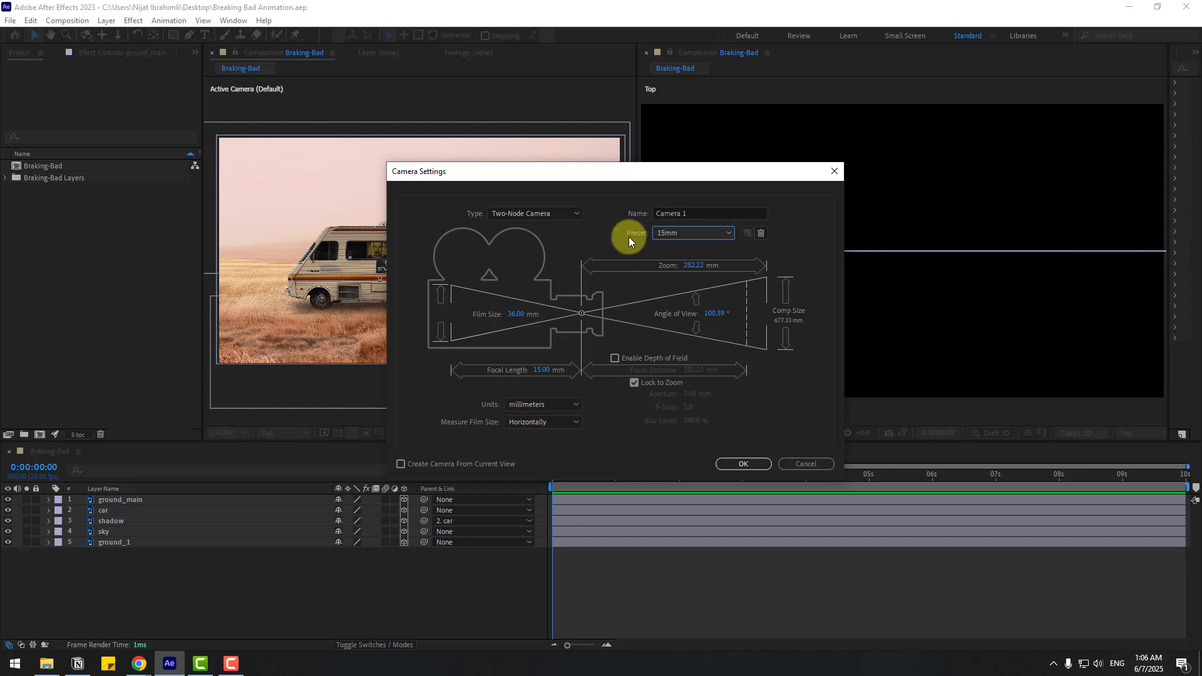
pyautogui.click(659, 233)
pyautogui.click(680, 333)
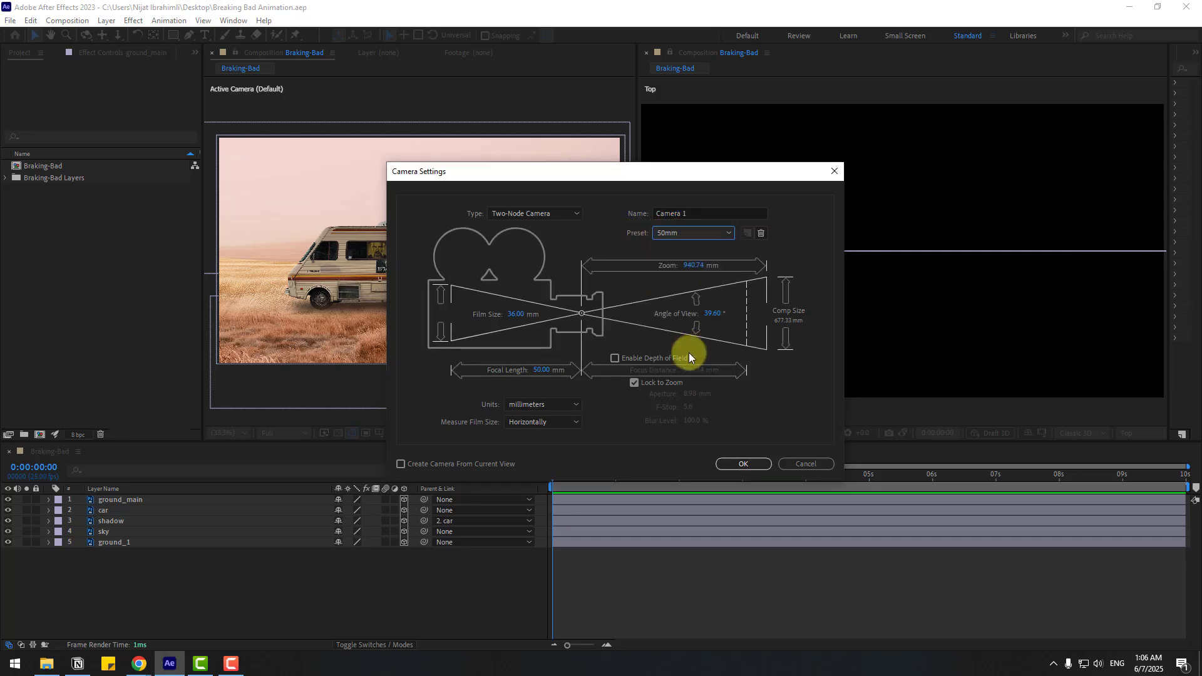
pyautogui.click(745, 466)
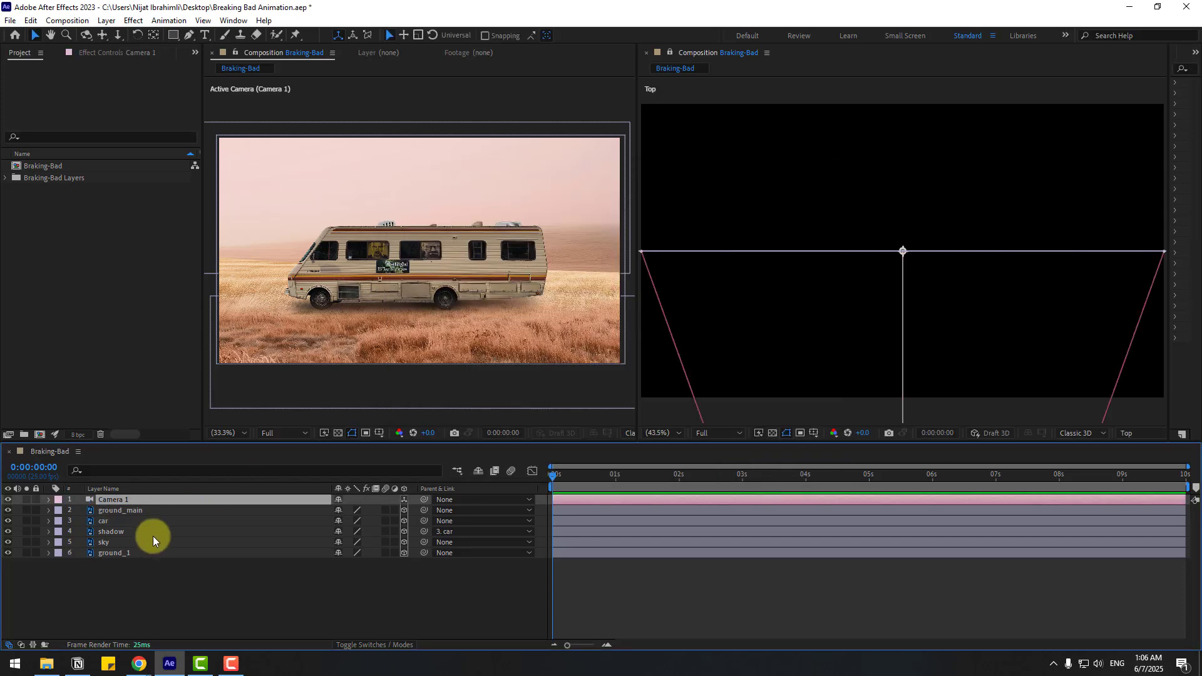
pyautogui.click(96, 543)
# Push the sky layer back in depth to Position Z 9310
pyautogui.scroll(-4, 845, 279)
pyautogui.scroll(-4, 846, 279)
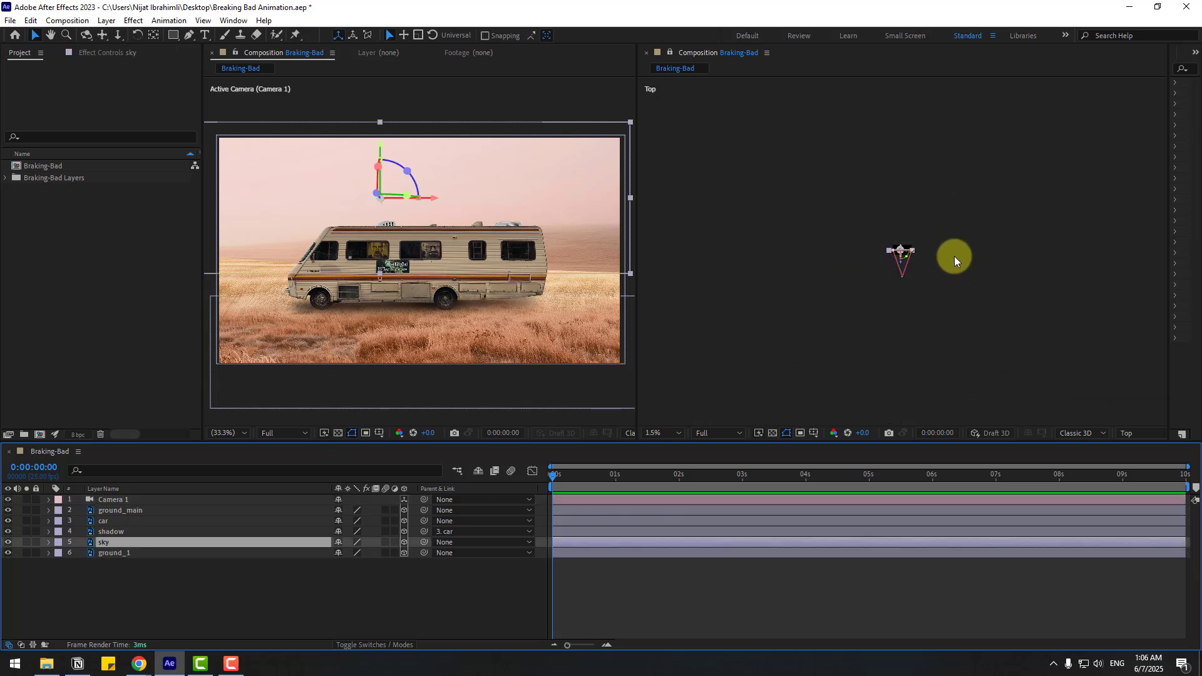
pyautogui.press('p')
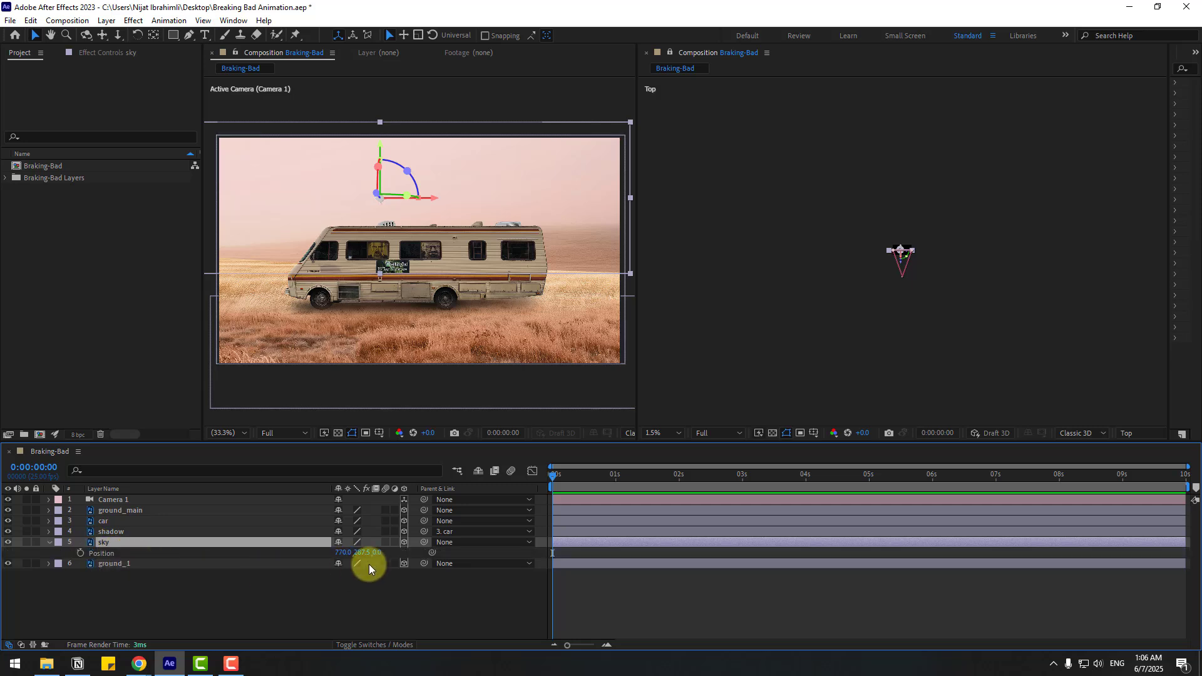
pyautogui.moveTo(377, 554); pyautogui.dragTo(886, 216)
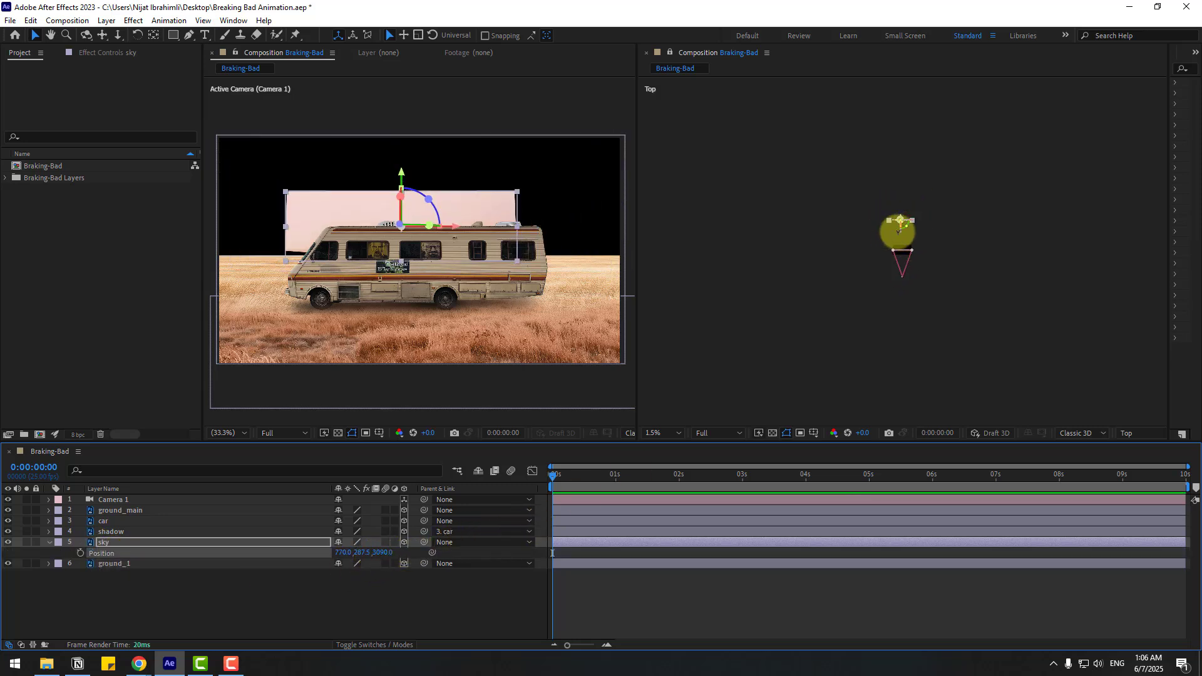
pyautogui.moveTo(376, 556); pyautogui.dragTo(491, 542)
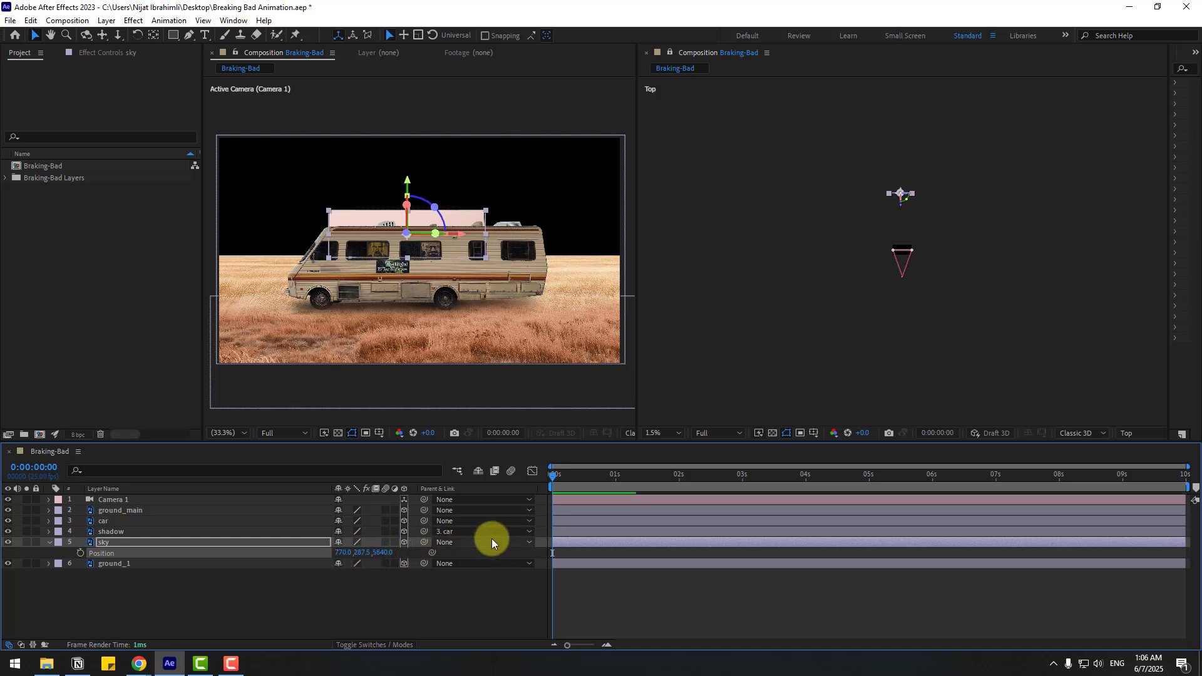
pyautogui.moveTo(368, 557); pyautogui.dragTo(952, 448)
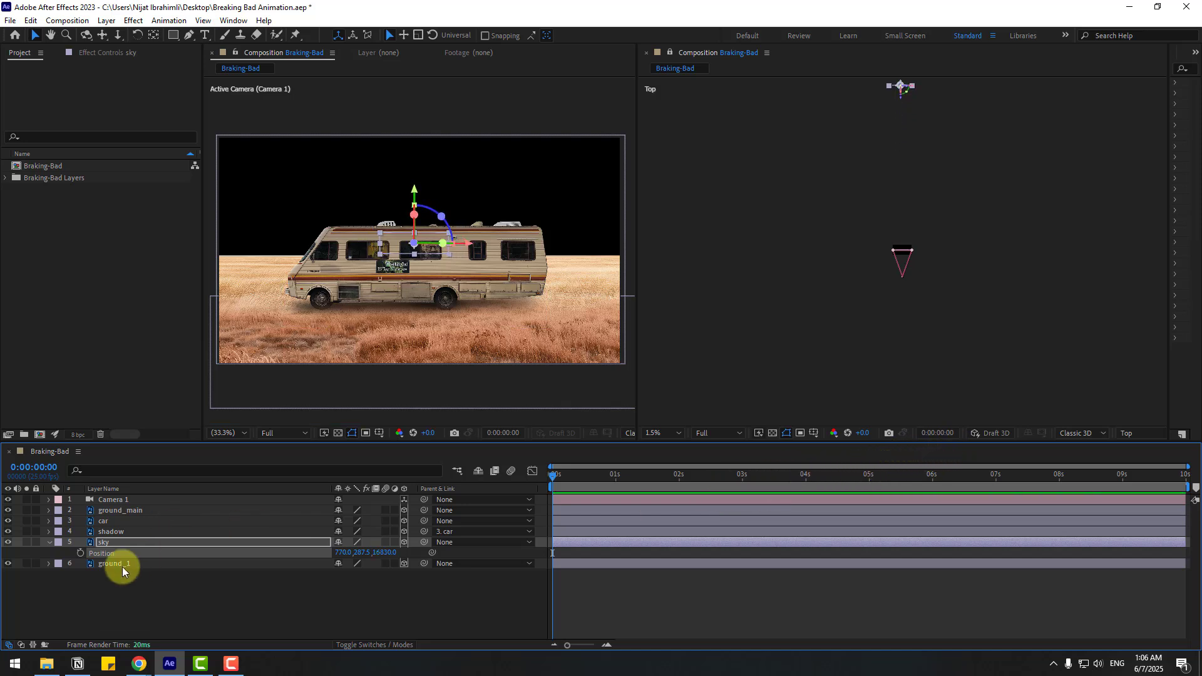
# Scale the sky layer up to 718% and raise it to fill the backdrop
pyautogui.click(111, 548)
pyautogui.press('s')
pyautogui.moveTo(362, 556); pyautogui.dragTo(678, 479)
pyautogui.moveTo(418, 192); pyautogui.dragTo(416, 154)
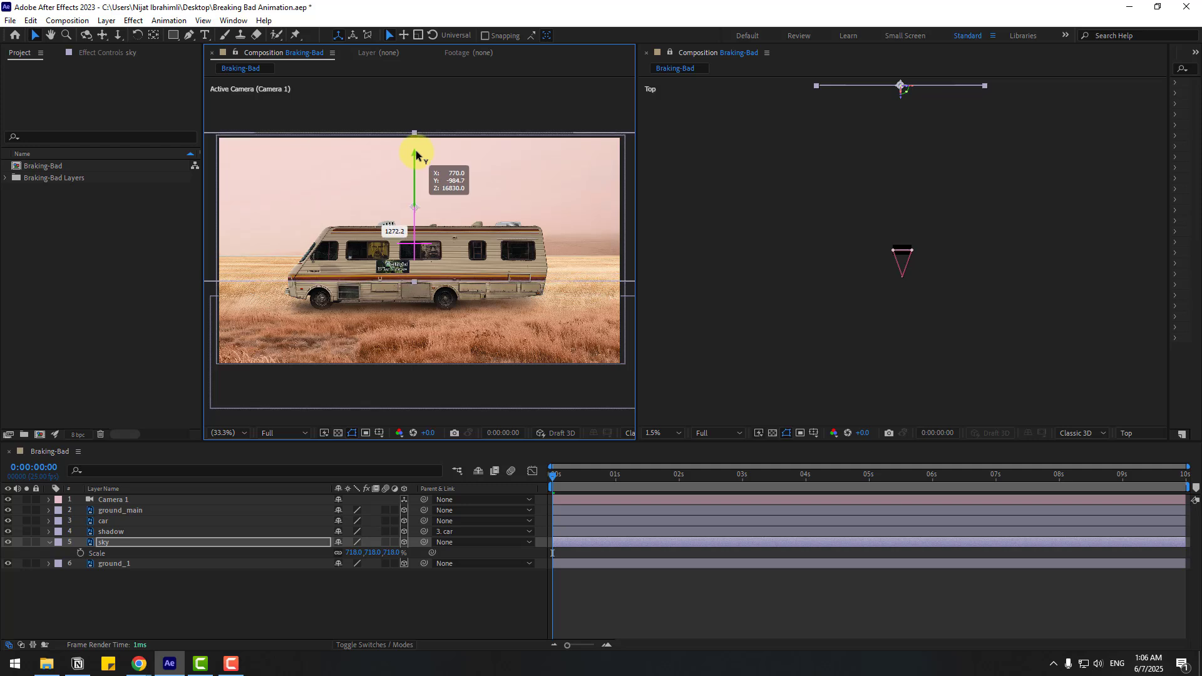
pyautogui.press('F2')
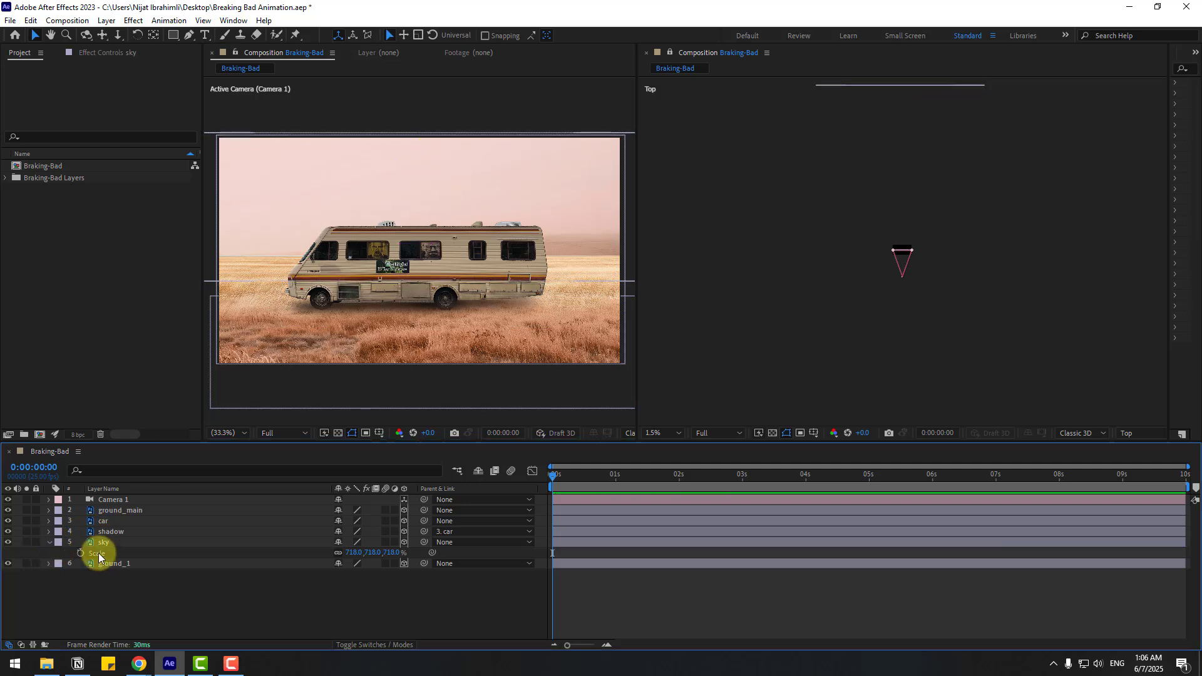
pyautogui.click(49, 543)
pyautogui.click(115, 554)
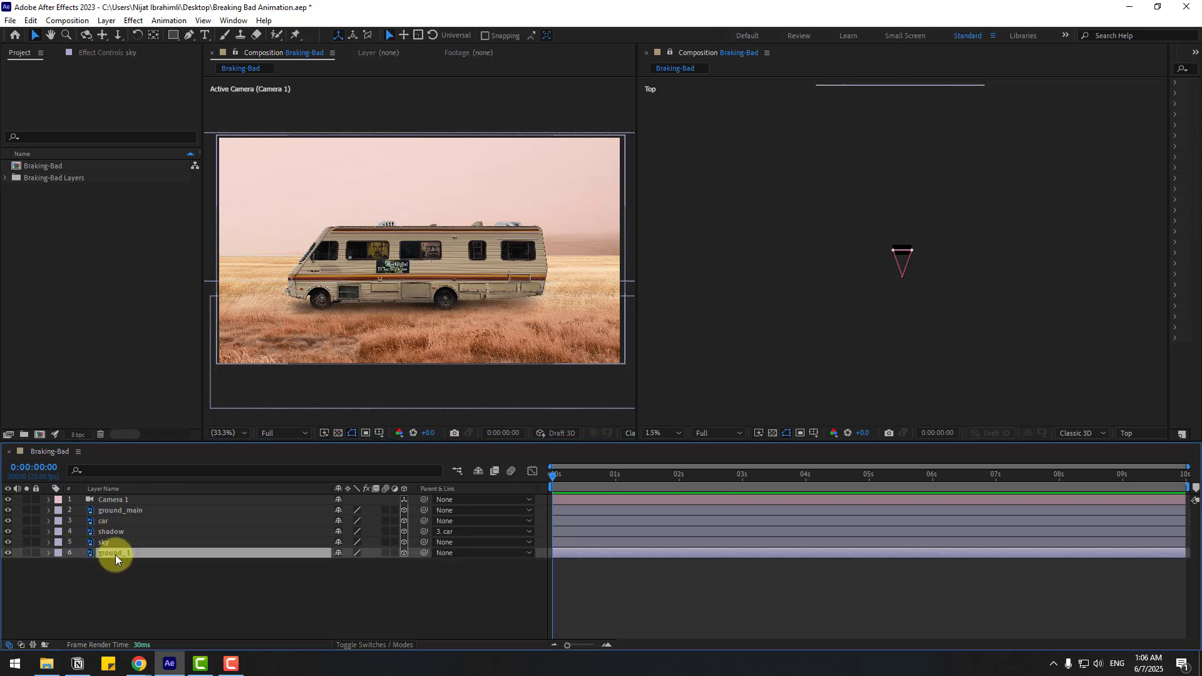
# Push ground_1 back 5000 units in Z, scale it to 554%, and lower it
pyautogui.click(8, 553)
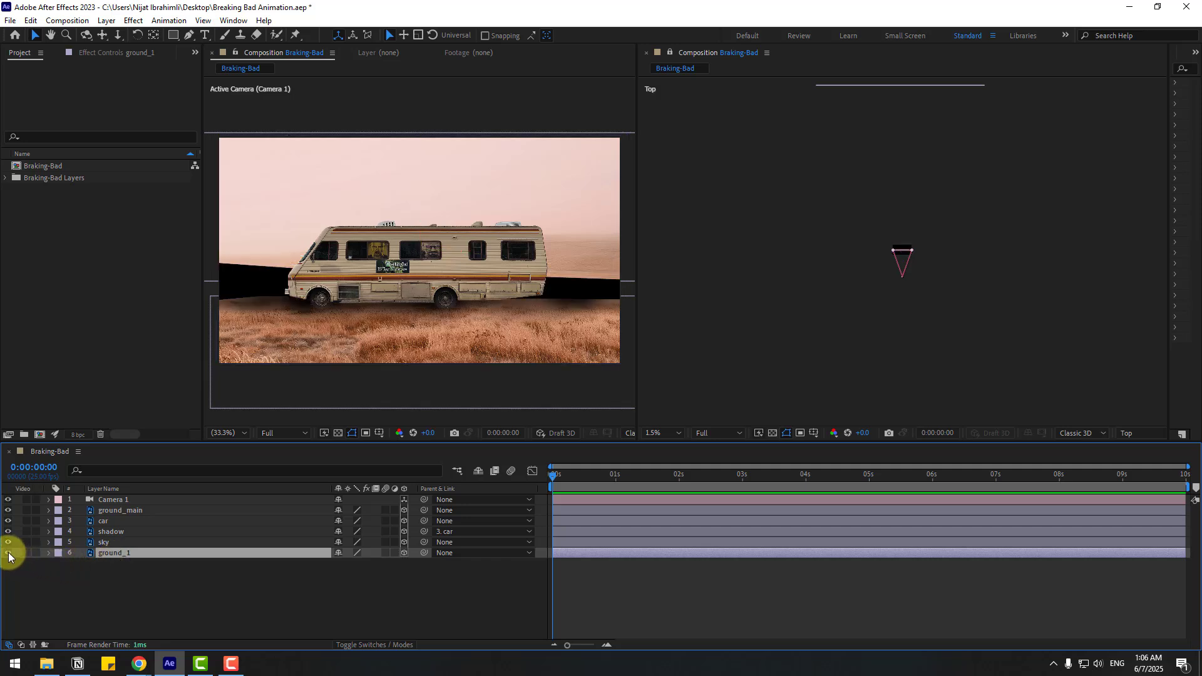
pyautogui.click(8, 553)
pyautogui.press('p')
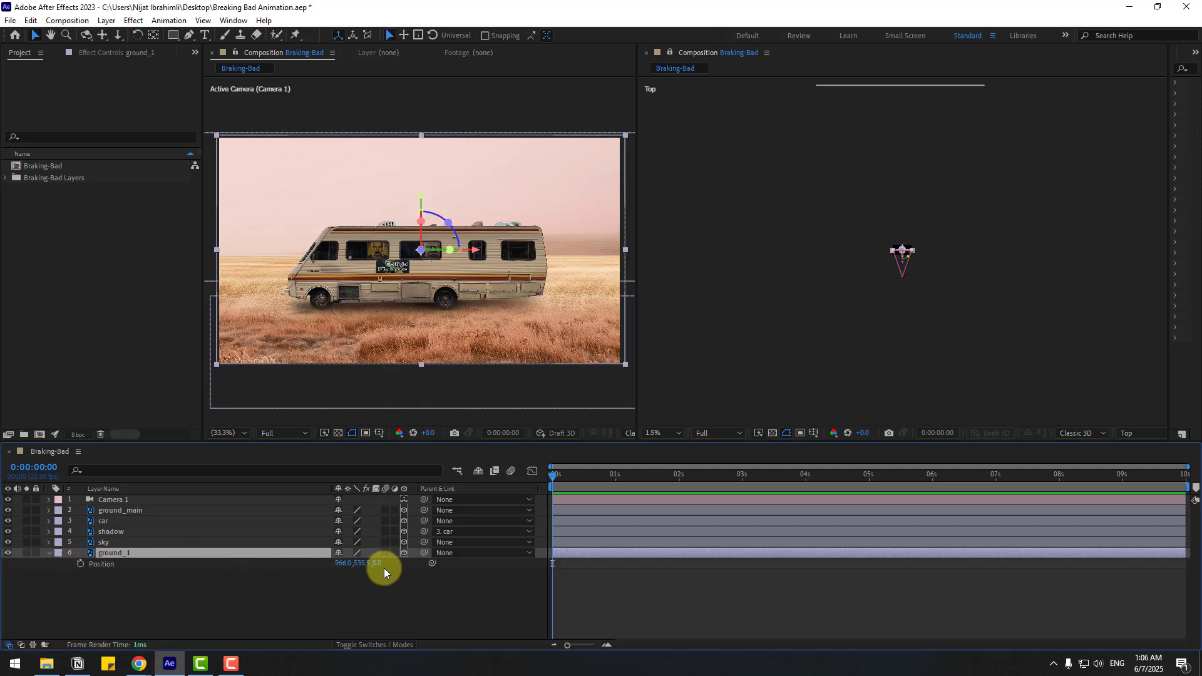
pyautogui.moveTo(393, 562); pyautogui.dragTo(1031, 451)
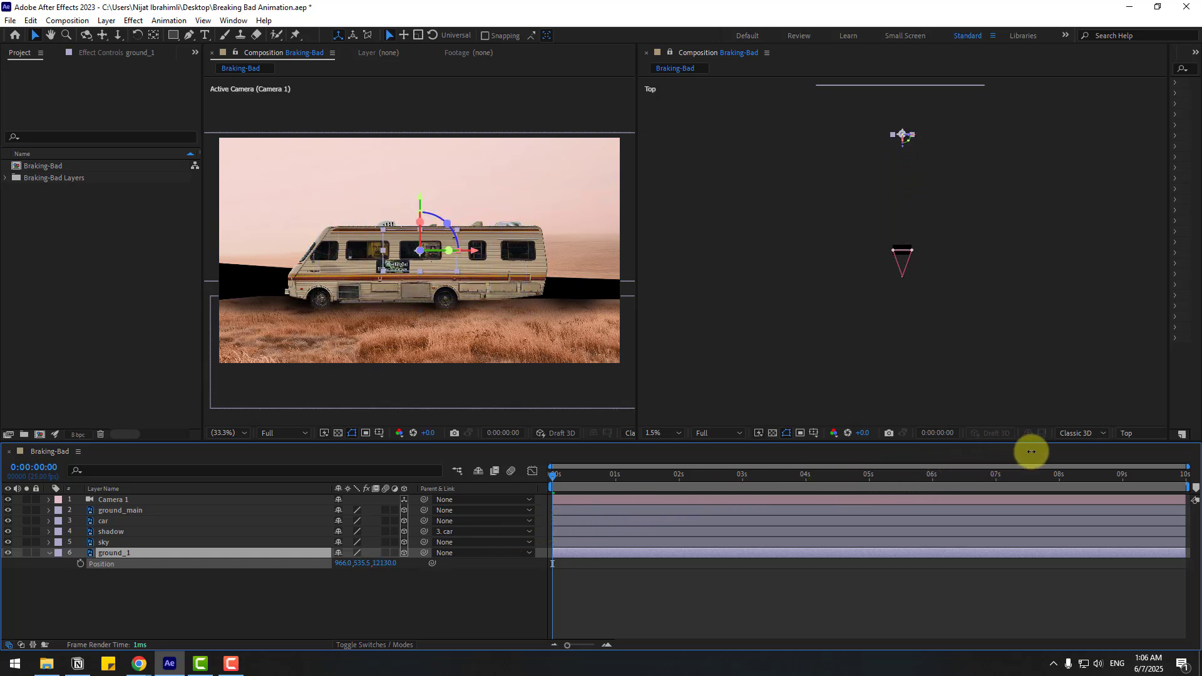
pyautogui.press('s')
pyautogui.moveTo(411, 563); pyautogui.dragTo(595, 519)
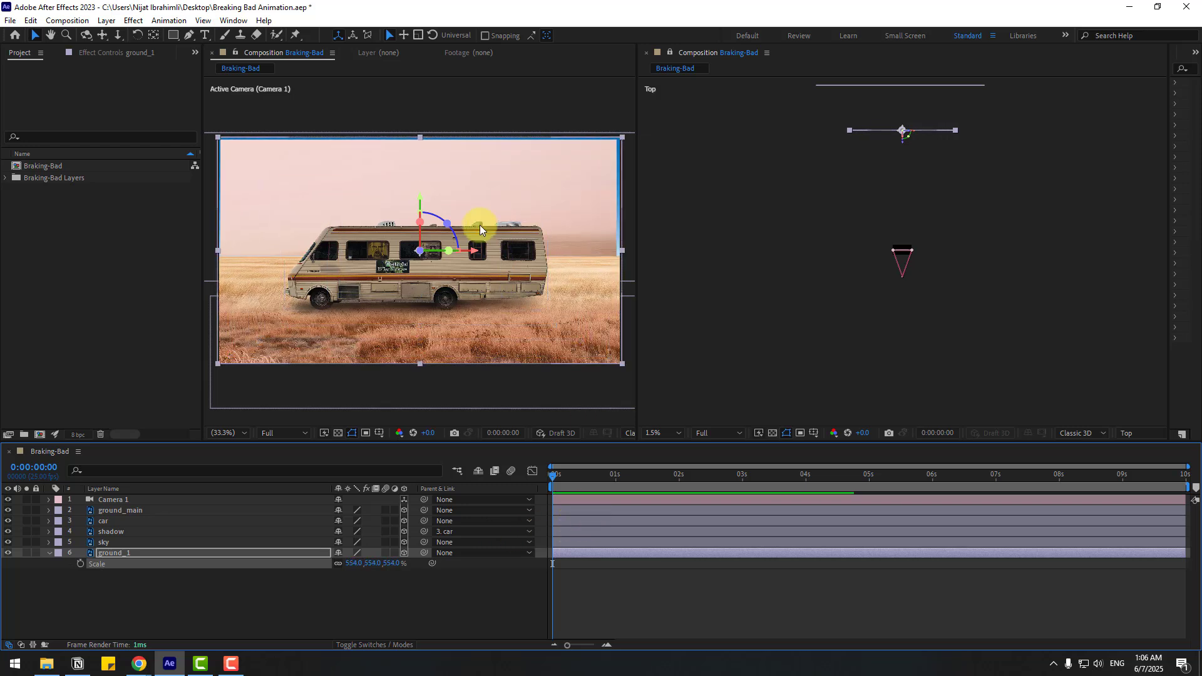
pyautogui.moveTo(420, 202)
pyautogui.mouseDown()
pyautogui.moveTo(417, 216)
pyautogui.moveTo(417, 201)
pyautogui.mouseUp()
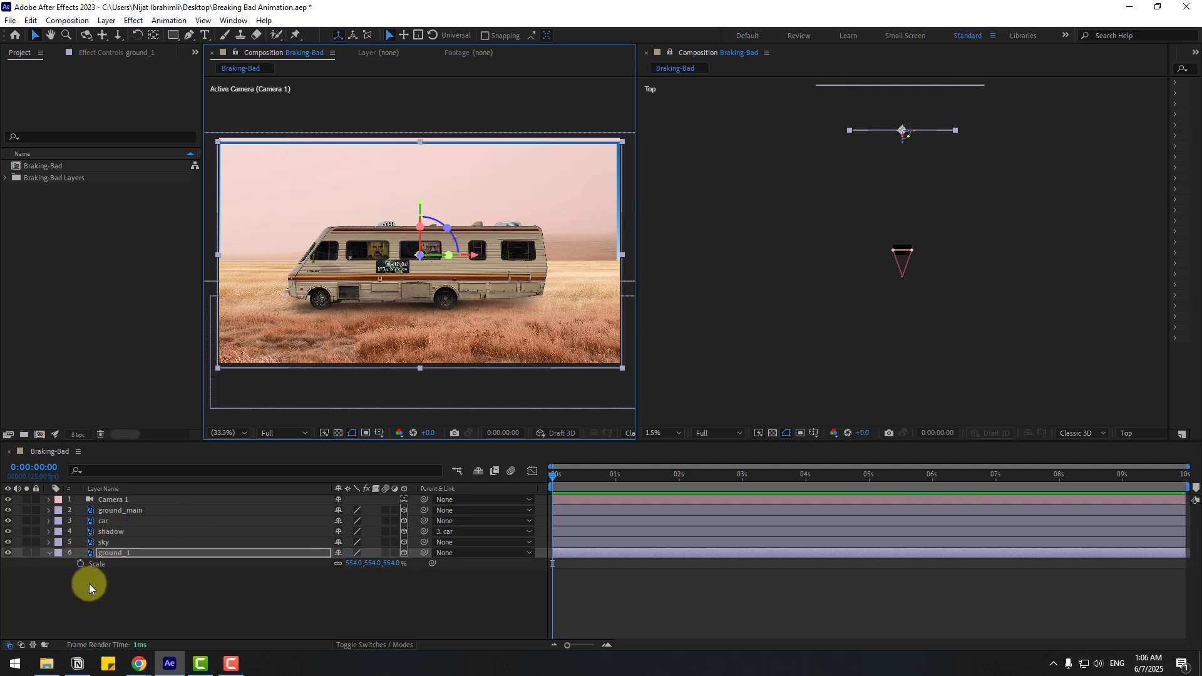
pyautogui.click(49, 553)
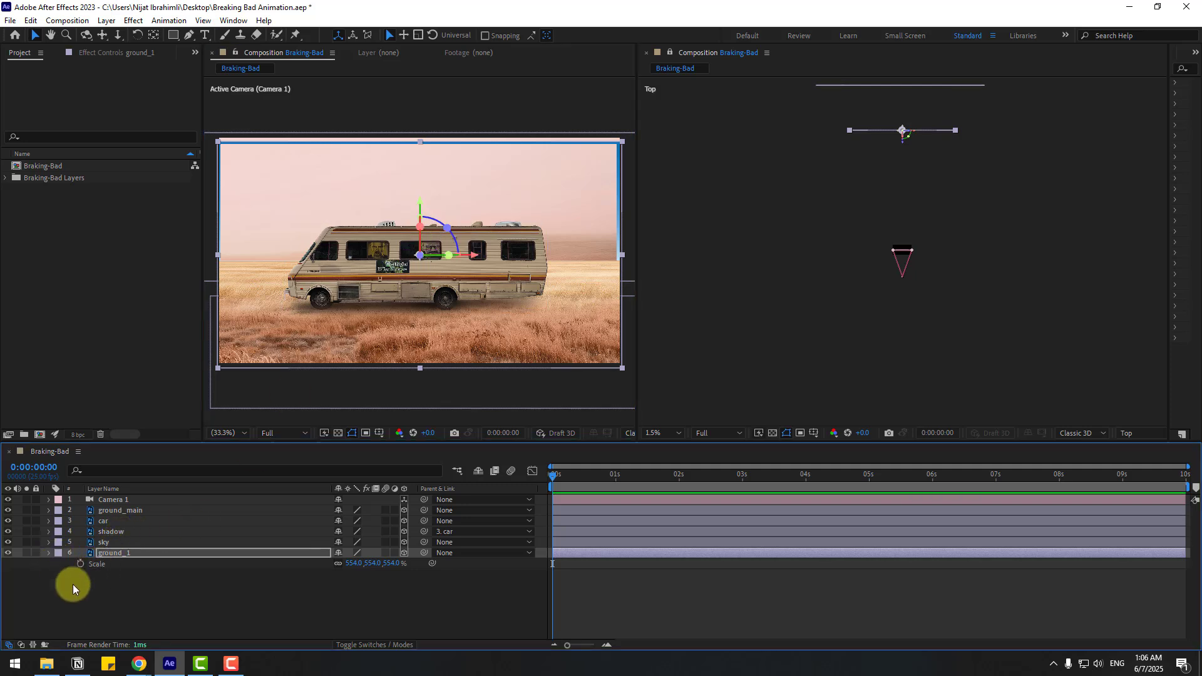
# Push the car layer back to about Position Z 10290 and scale it to 341%
pyautogui.click(101, 521)
pyautogui.press('p')
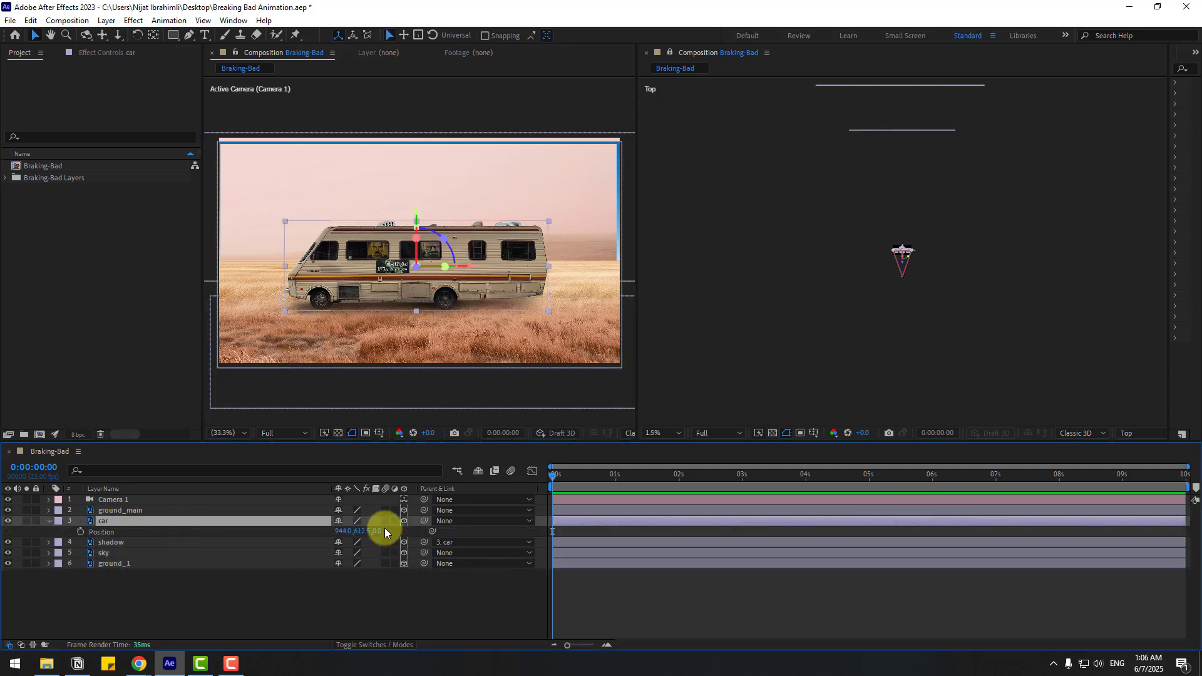
pyautogui.moveTo(381, 534); pyautogui.dragTo(791, 497)
pyautogui.press('s')
pyautogui.moveTo(349, 529); pyautogui.dragTo(481, 510)
pyautogui.click(352, 602)
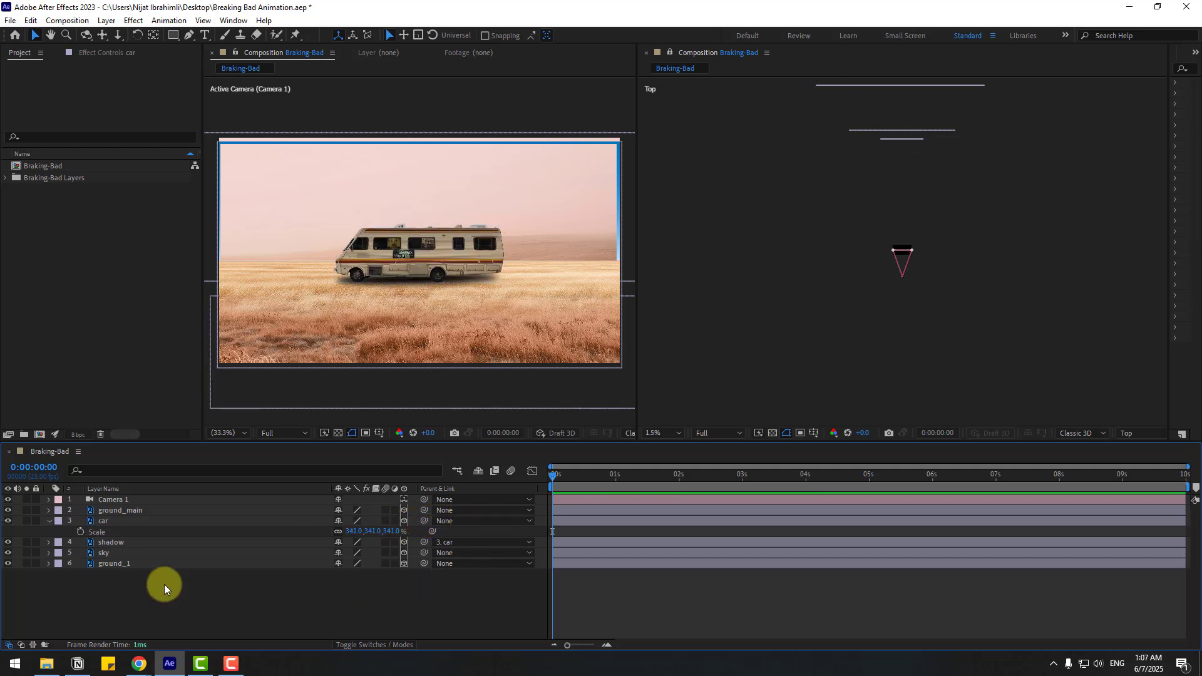
pyautogui.click(49, 522)
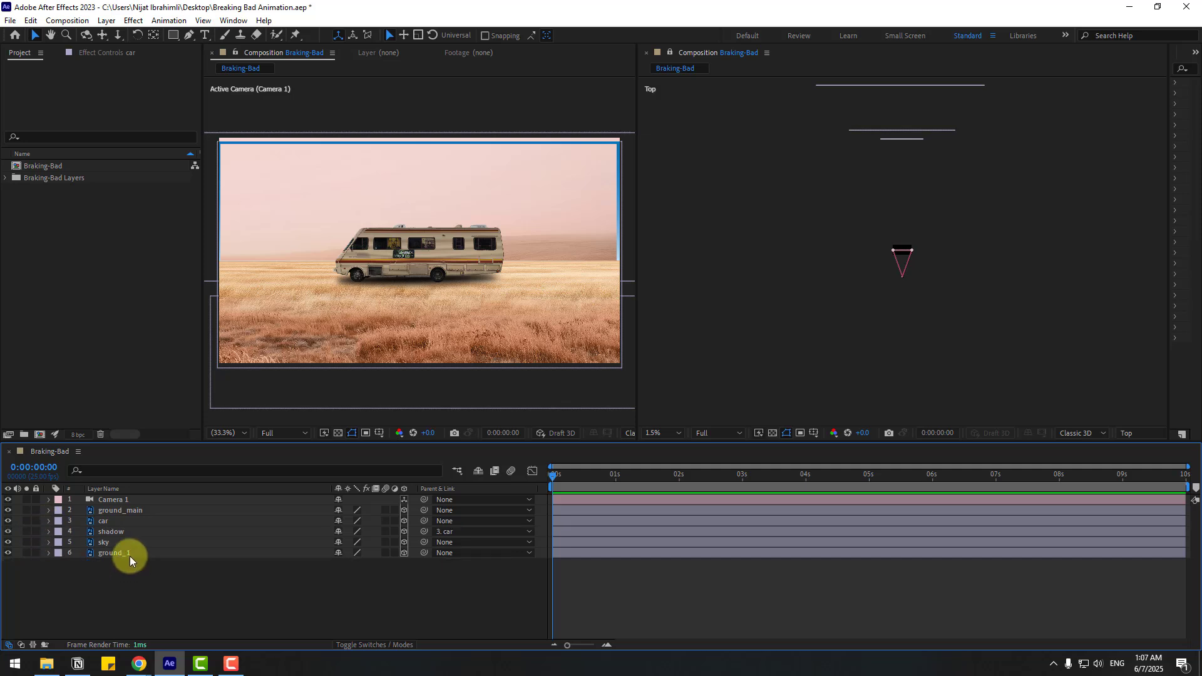
pyautogui.click(108, 512)
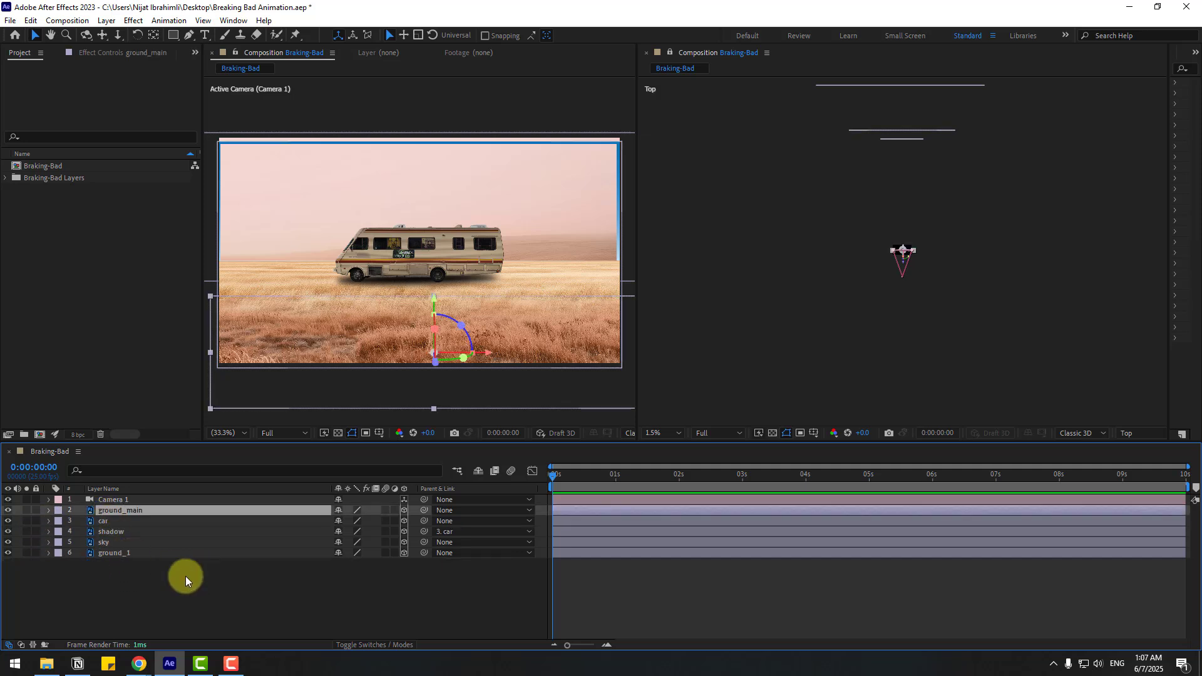
# Push ground_main back to Z 8569, enlarge it to 432%, and lower it
pyautogui.press('p')
pyautogui.moveTo(387, 526); pyautogui.dragTo(536, 502)
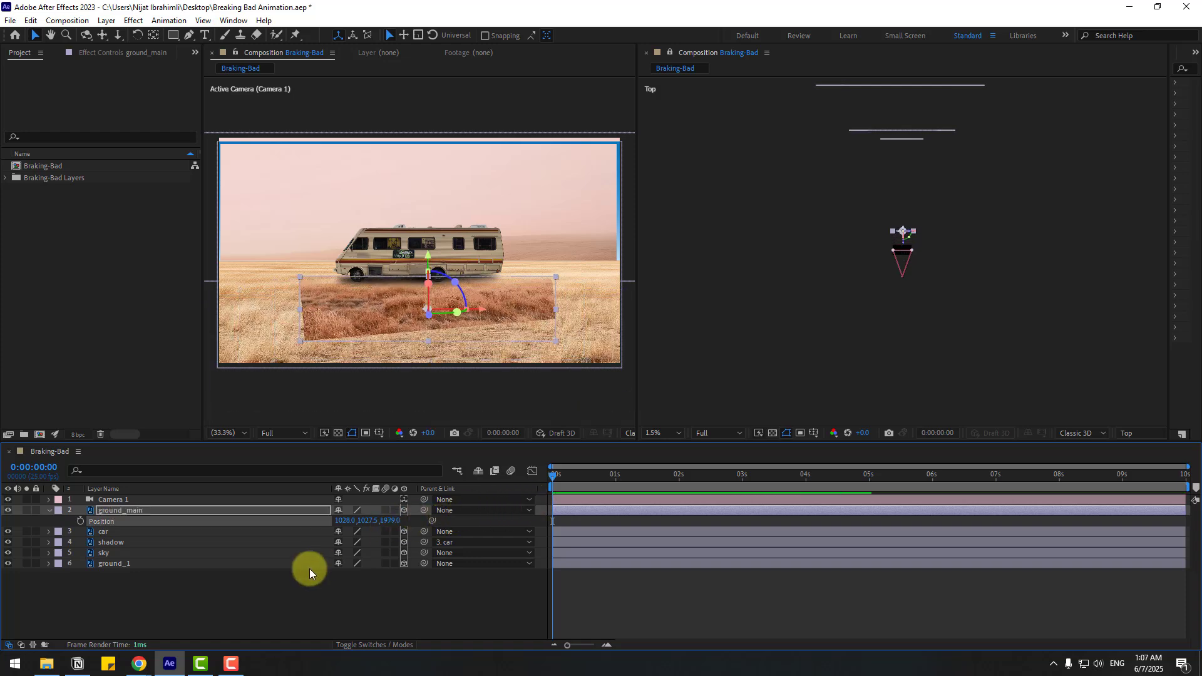
pyautogui.moveTo(389, 526); pyautogui.dragTo(761, 460)
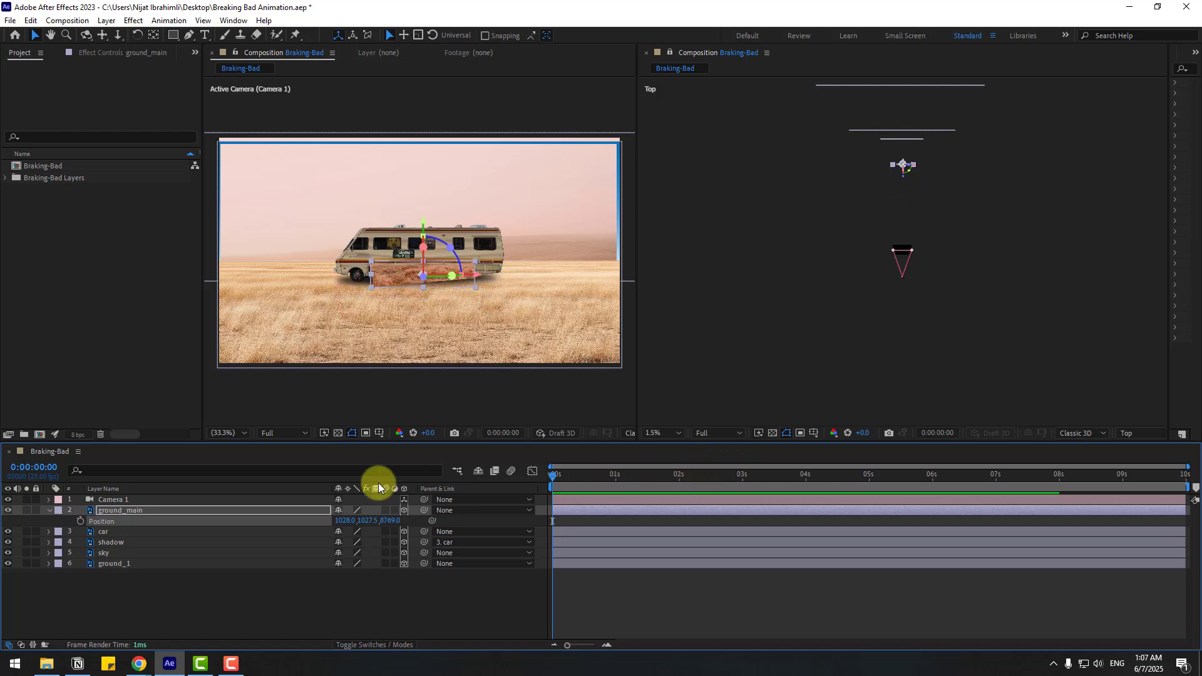
pyautogui.press('s')
pyautogui.moveTo(349, 523); pyautogui.dragTo(526, 481)
pyautogui.moveTo(421, 228); pyautogui.dragTo(422, 282)
pyautogui.click(49, 511)
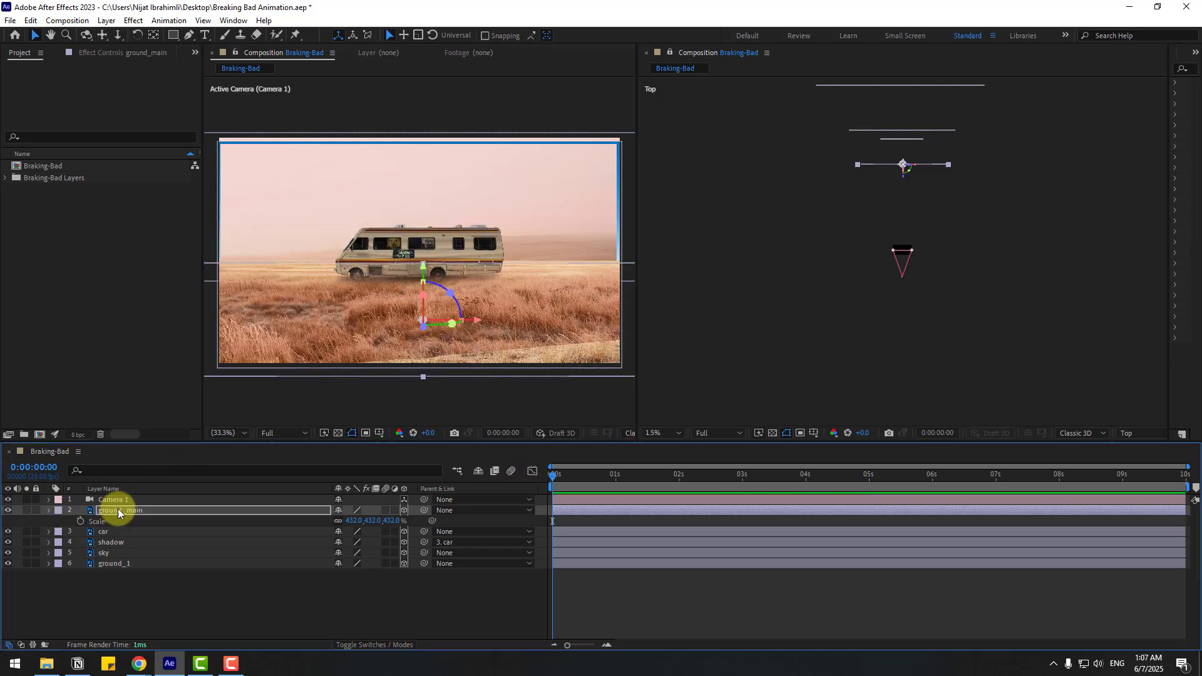
# Duplicate ground_main as ground_main 2, moving it forward to Z 7579 and slightly lower
pyautogui.click(167, 513)
pyautogui.hotkey('ctrl', 'd')
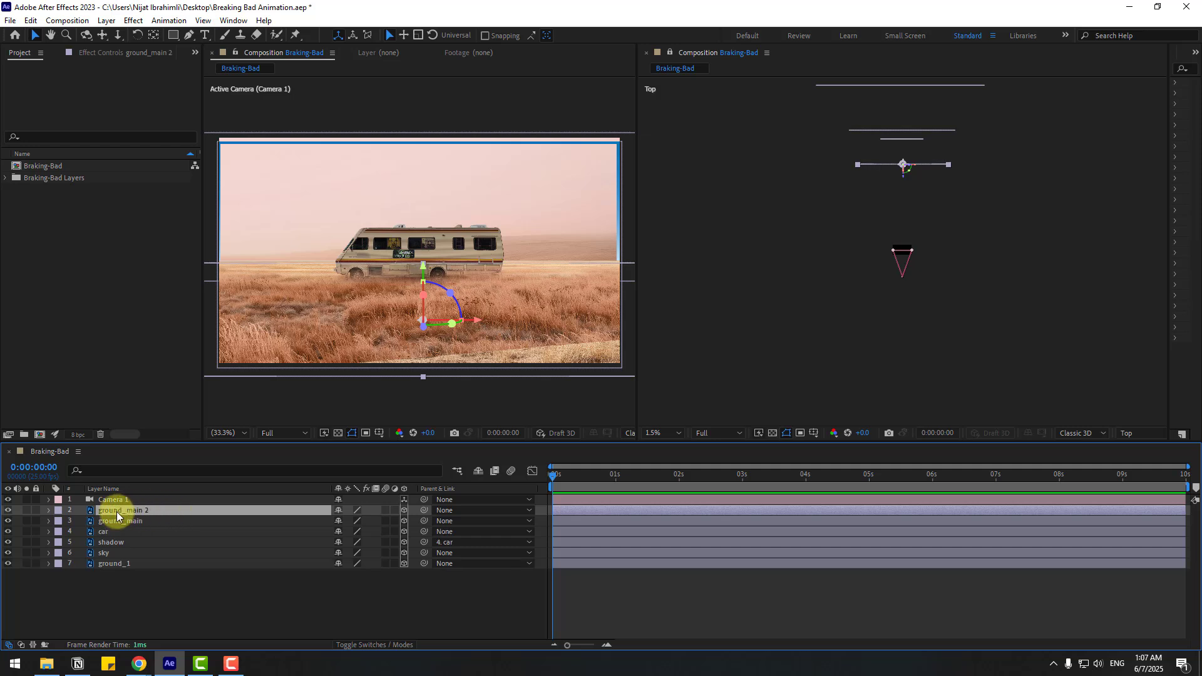
pyautogui.press('p')
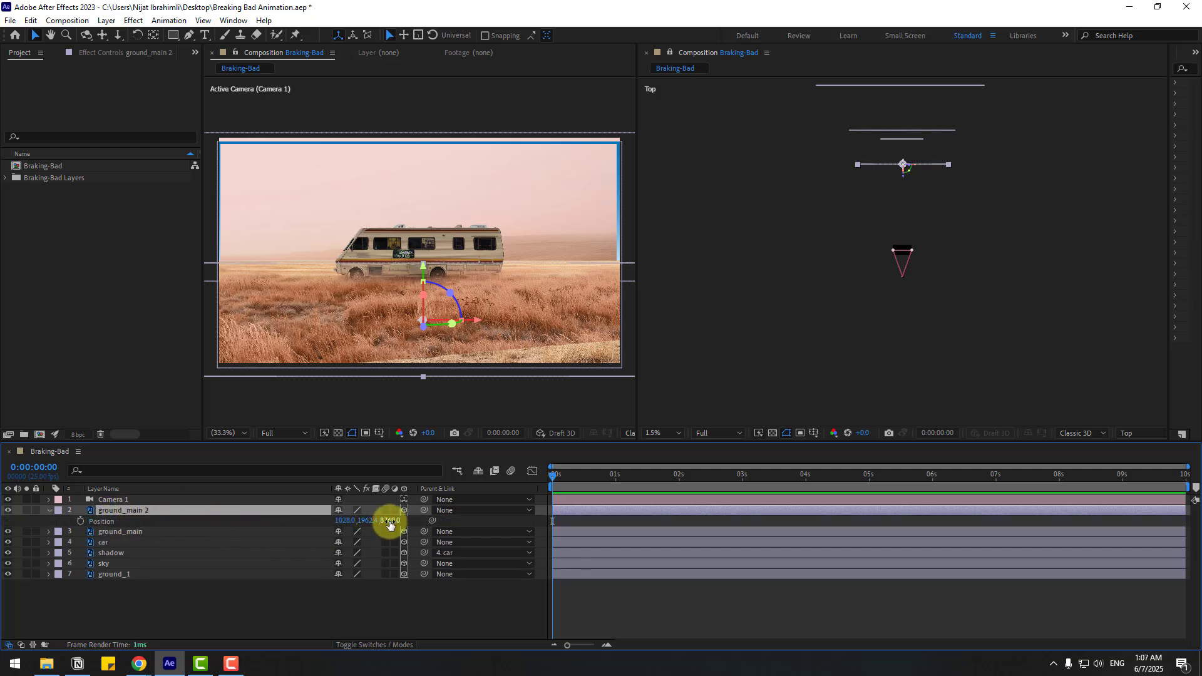
pyautogui.moveTo(392, 525); pyautogui.dragTo(336, 524)
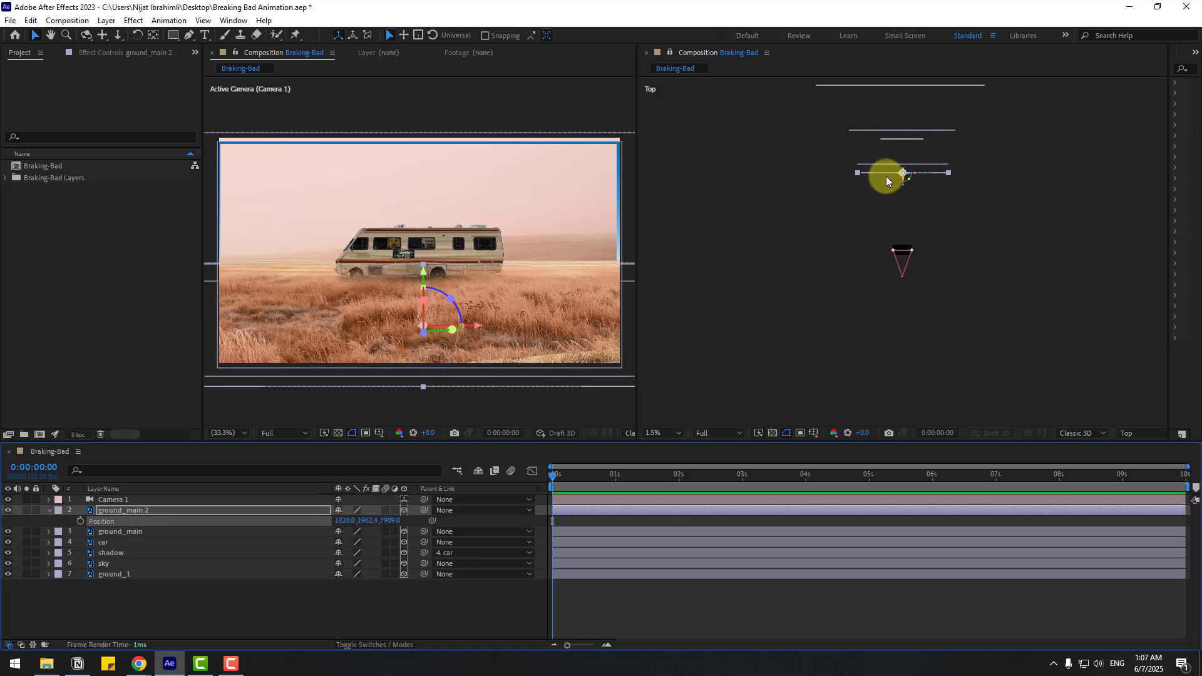
pyautogui.moveTo(399, 515); pyautogui.dragTo(161, 515)
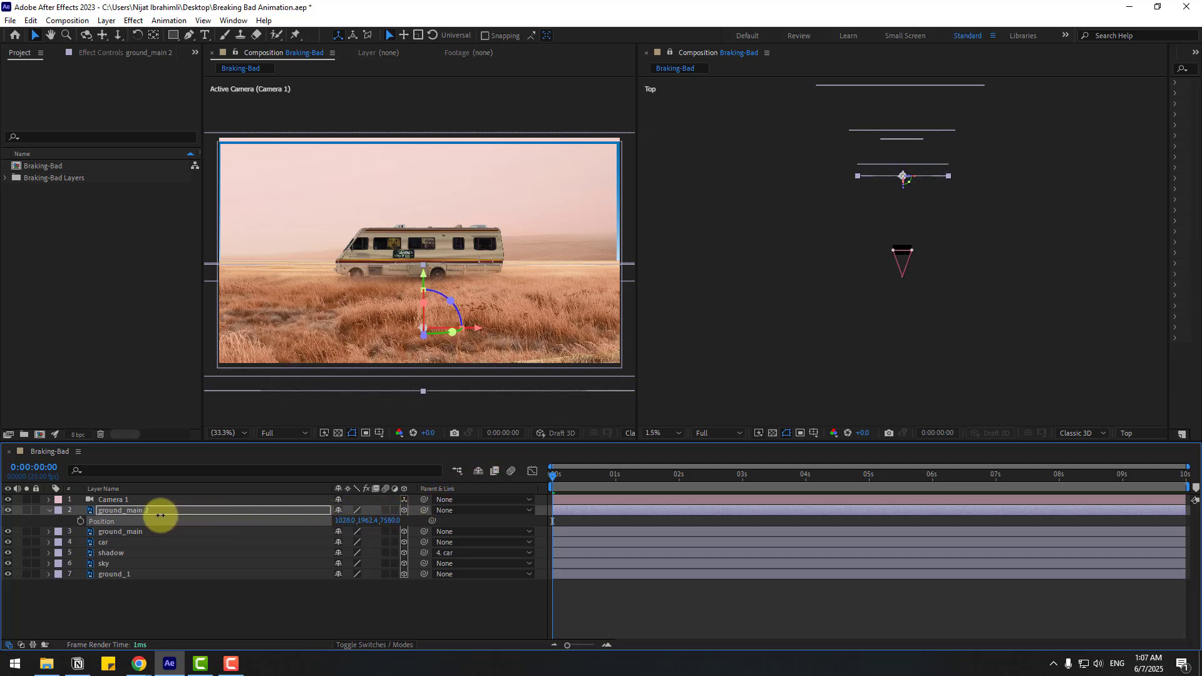
pyautogui.moveTo(421, 276); pyautogui.dragTo(417, 301)
pyautogui.click(50, 510)
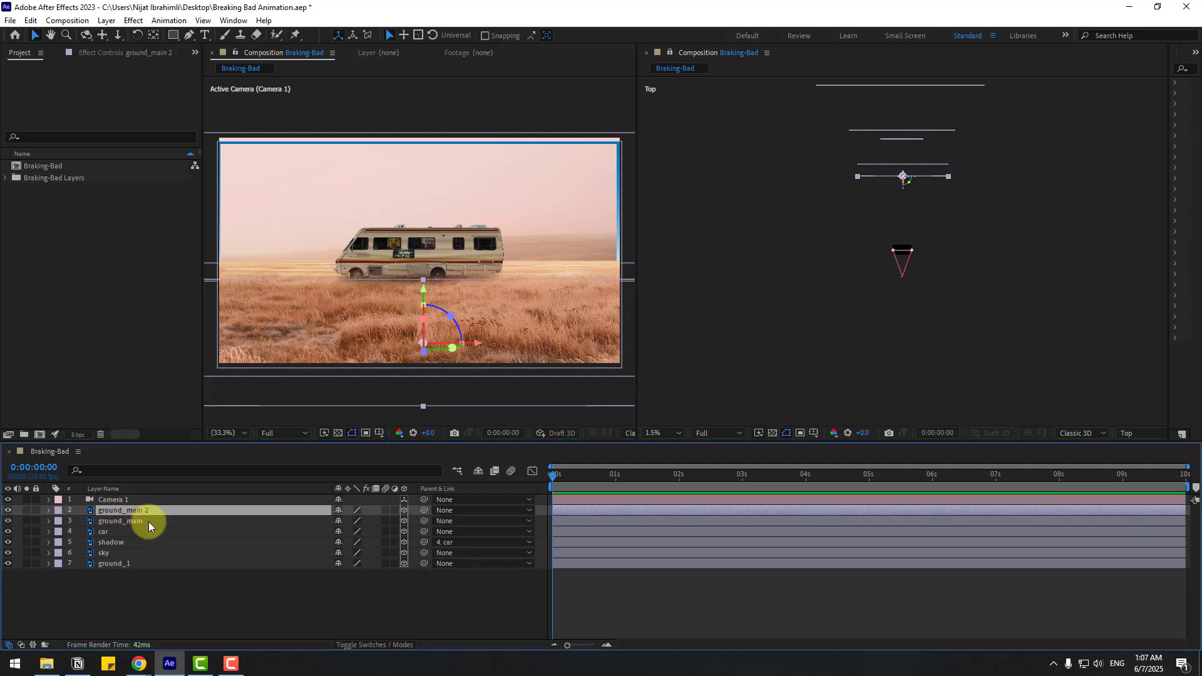
# Duplicate again as ground_main 3 at Z 5289 and save the project
pyautogui.hotkey('ctrl', 'd')
pyautogui.press('p')
pyautogui.moveTo(390, 519); pyautogui.dragTo(249, 521)
pyautogui.click(49, 511)
pyautogui.hotkey('ctrl', 's')
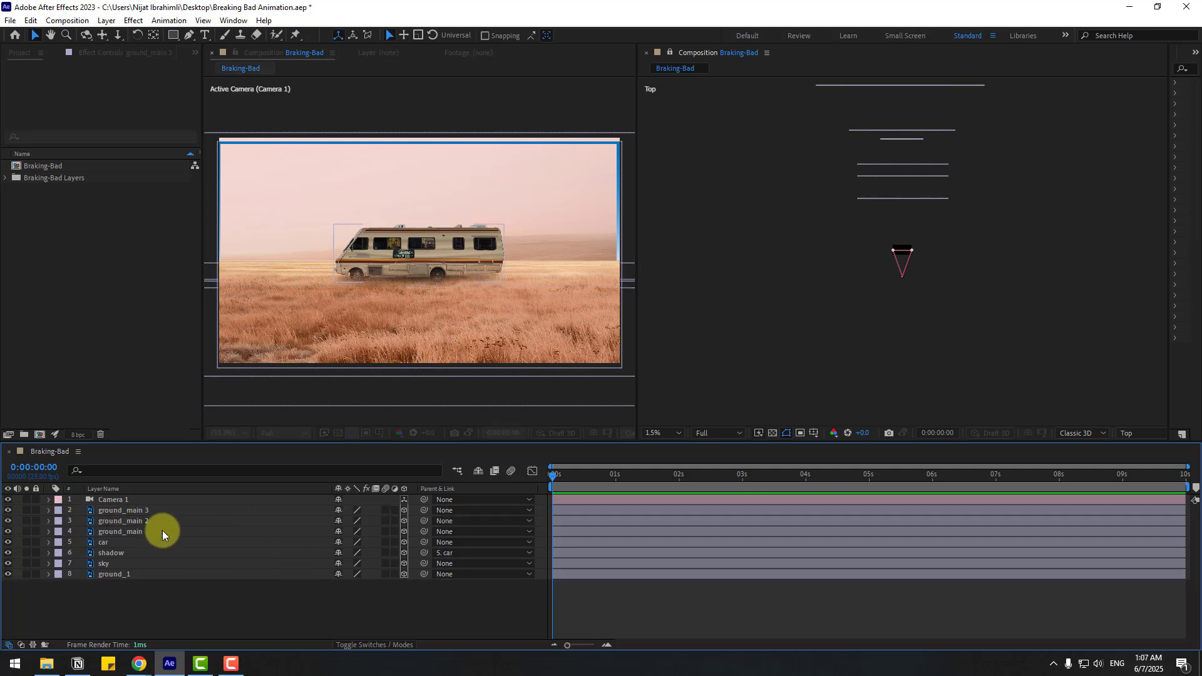
# Dolly Camera 1 in toward the RV, then ease it back out slightly
pyautogui.press('c')
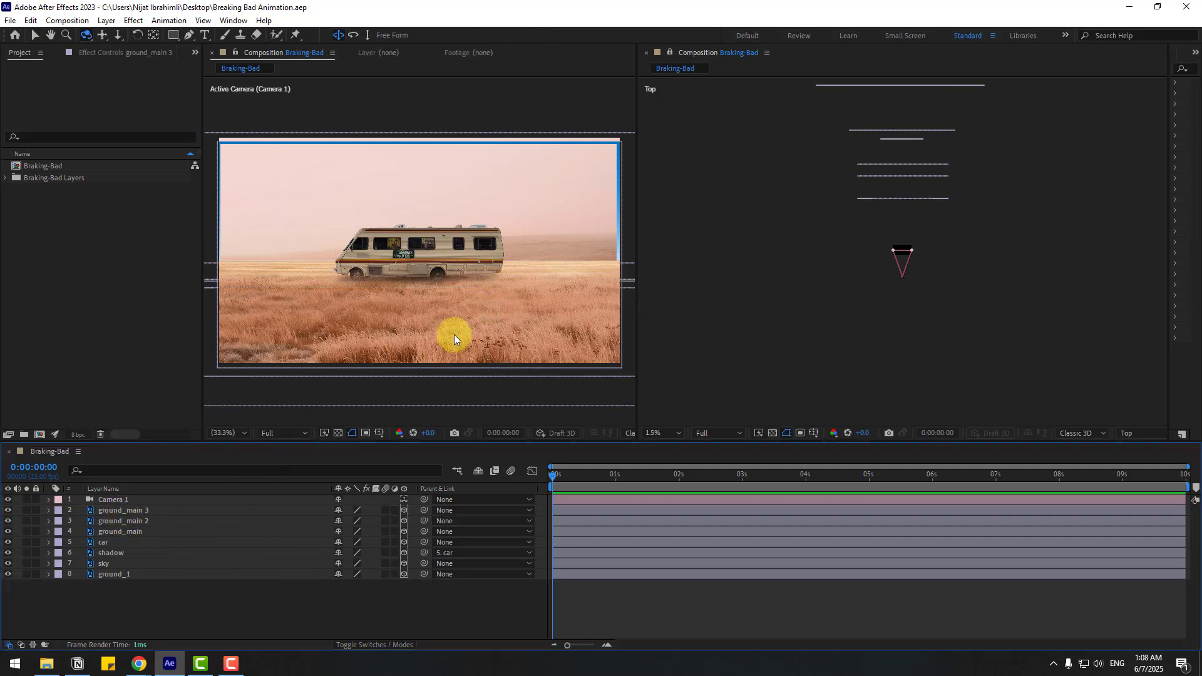
pyautogui.click(88, 37)
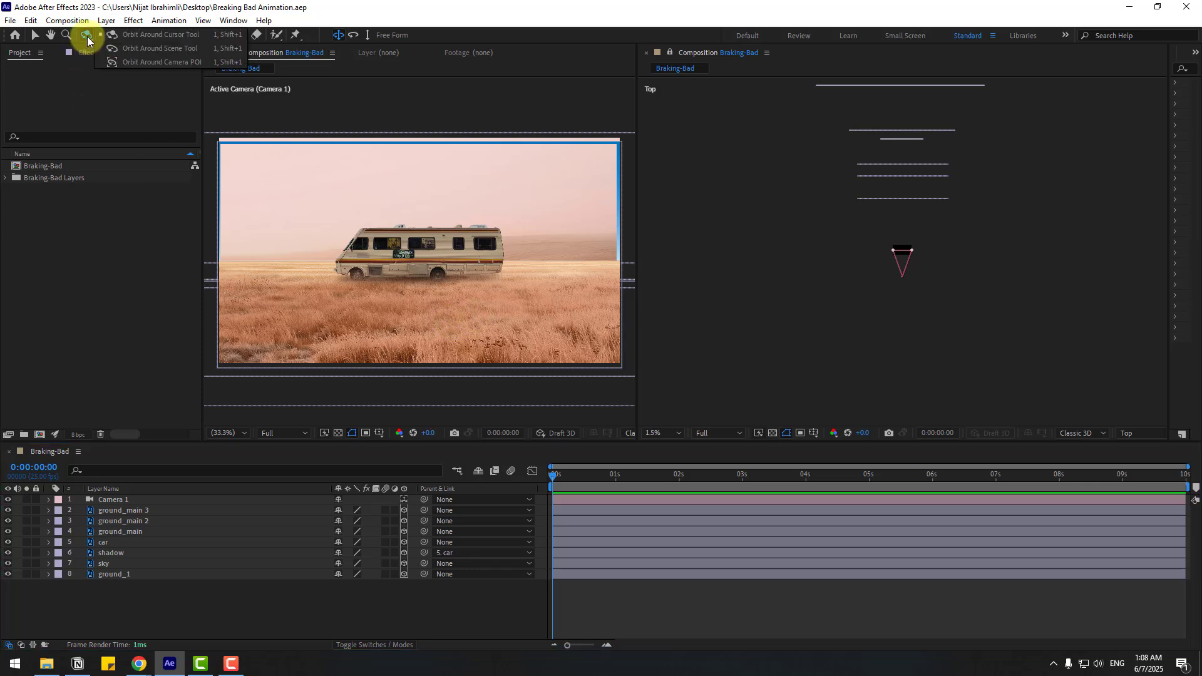
pyautogui.click(91, 37)
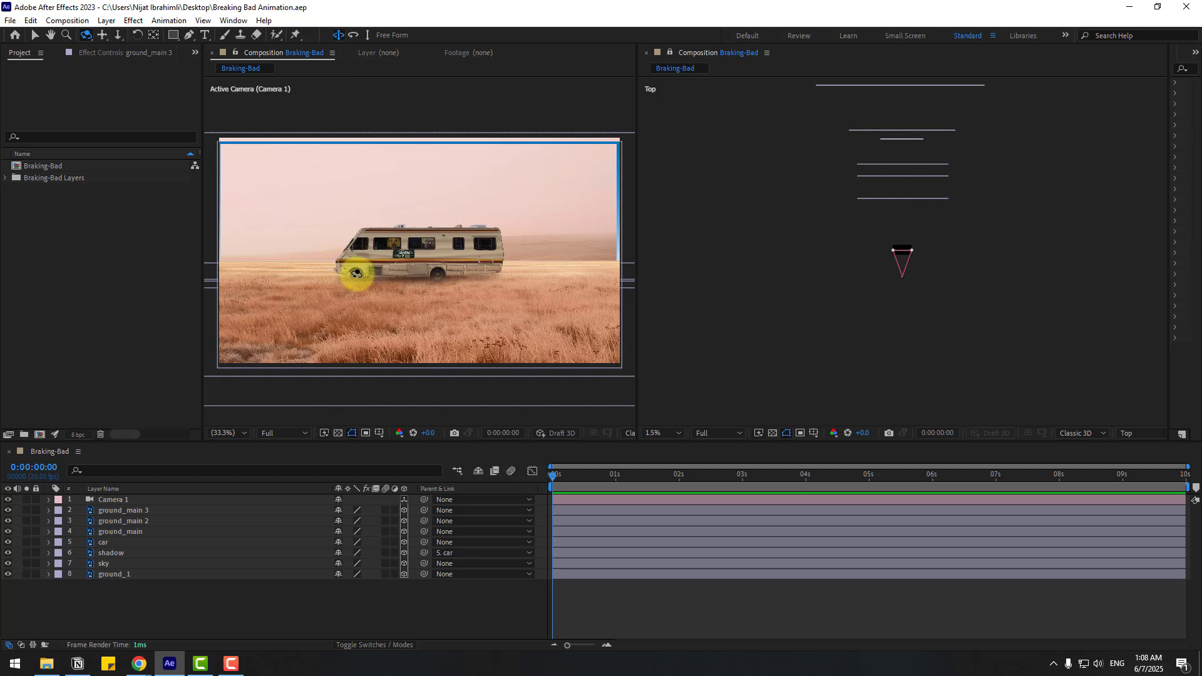
pyautogui.press('c')
pyautogui.moveTo(414, 298); pyautogui.dragTo(461, 268)
pyautogui.moveTo(465, 263); pyautogui.dragTo(478, 260)
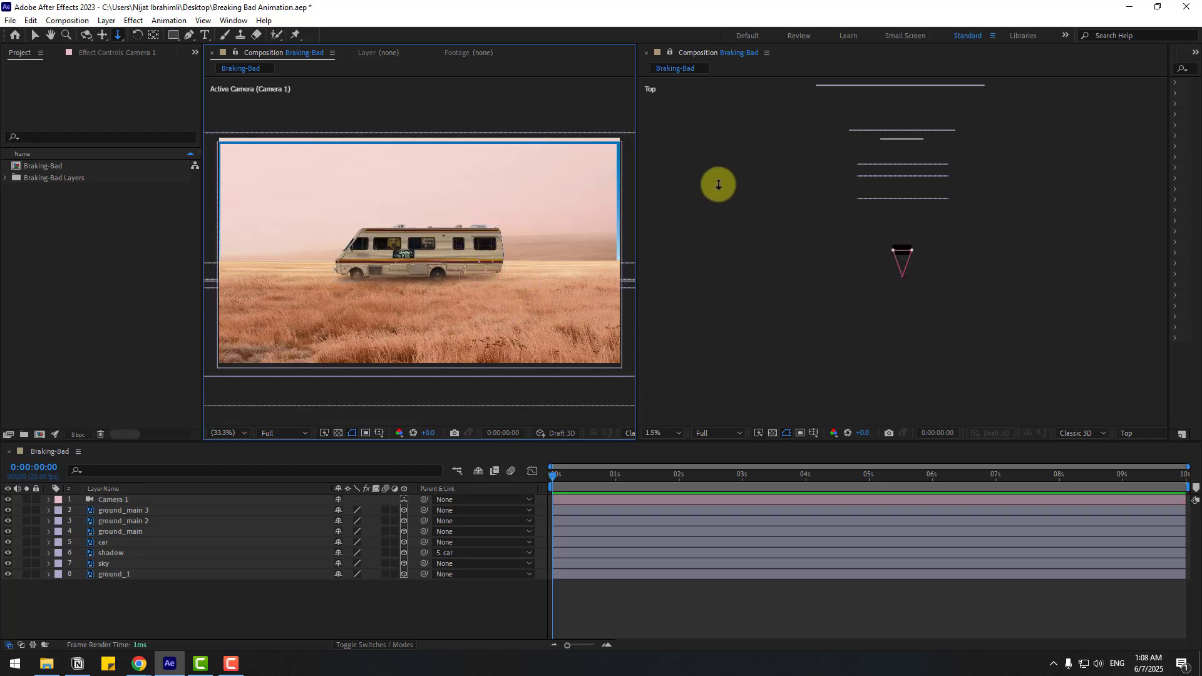
# Close the Top view panel and save the project
pyautogui.click(766, 53)
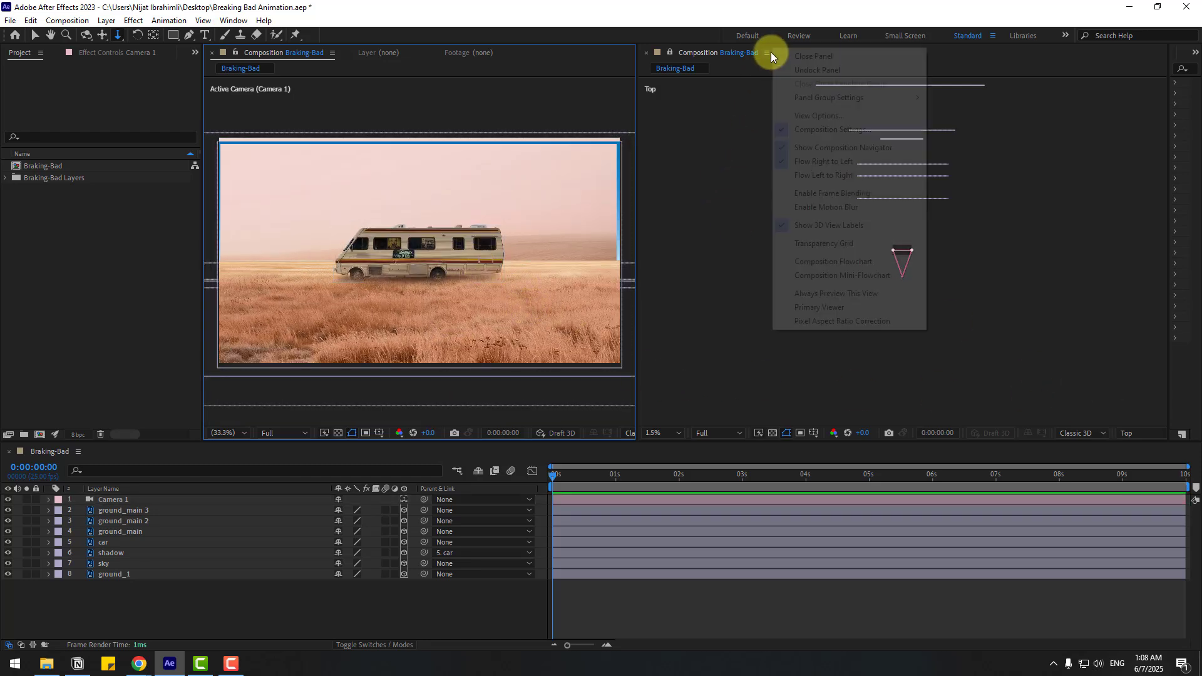
pyautogui.click(825, 57)
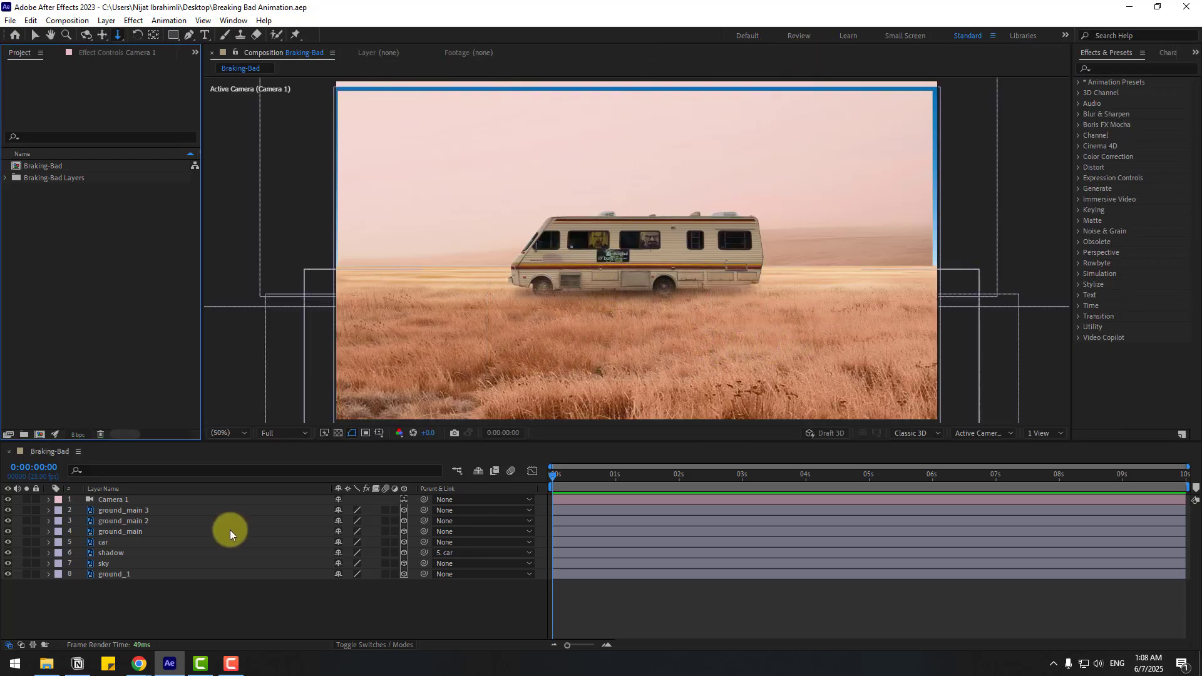
pyautogui.click(148, 600)
pyautogui.hotkey('ctrl', 's')
pyautogui.press('v')
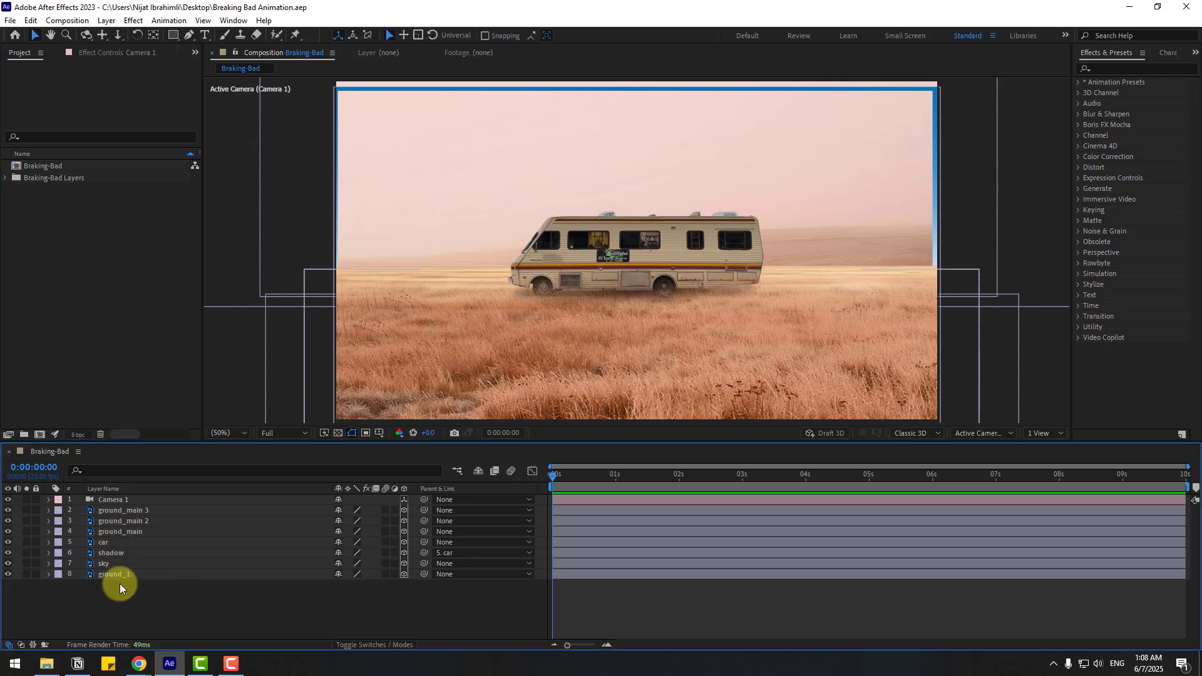
# Solo ground_1 and enlarge its scale to 593%, then unsolo it
pyautogui.click(382, 94)
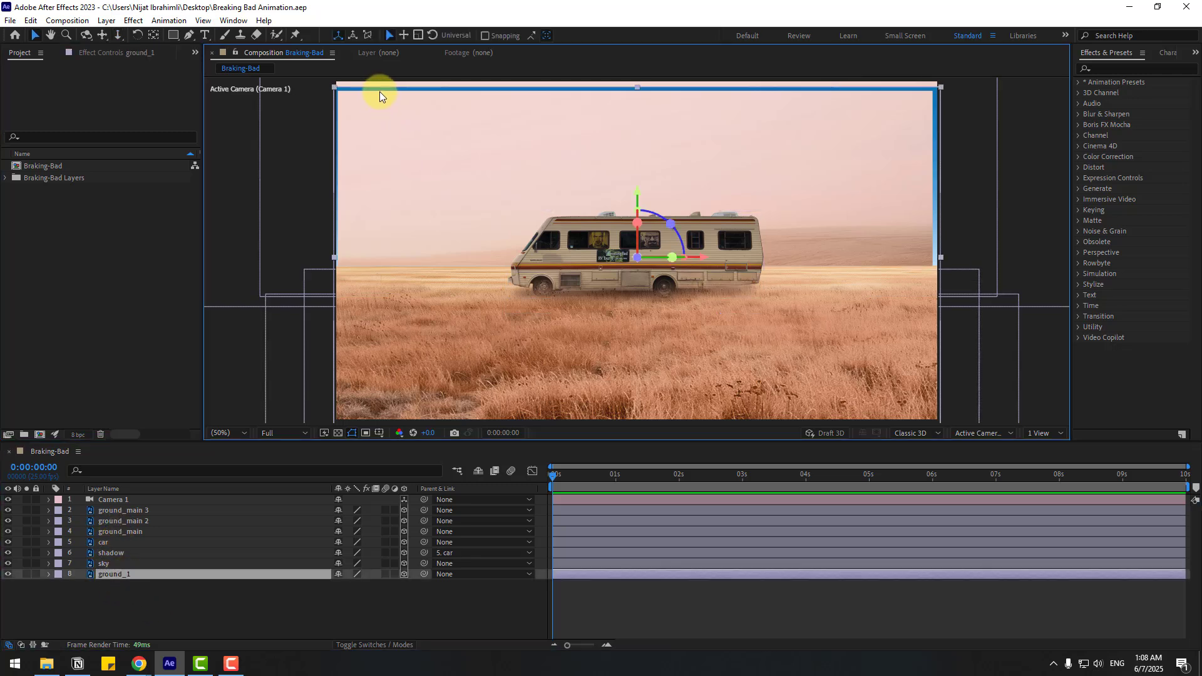
pyautogui.click(7, 575)
pyautogui.click(7, 574)
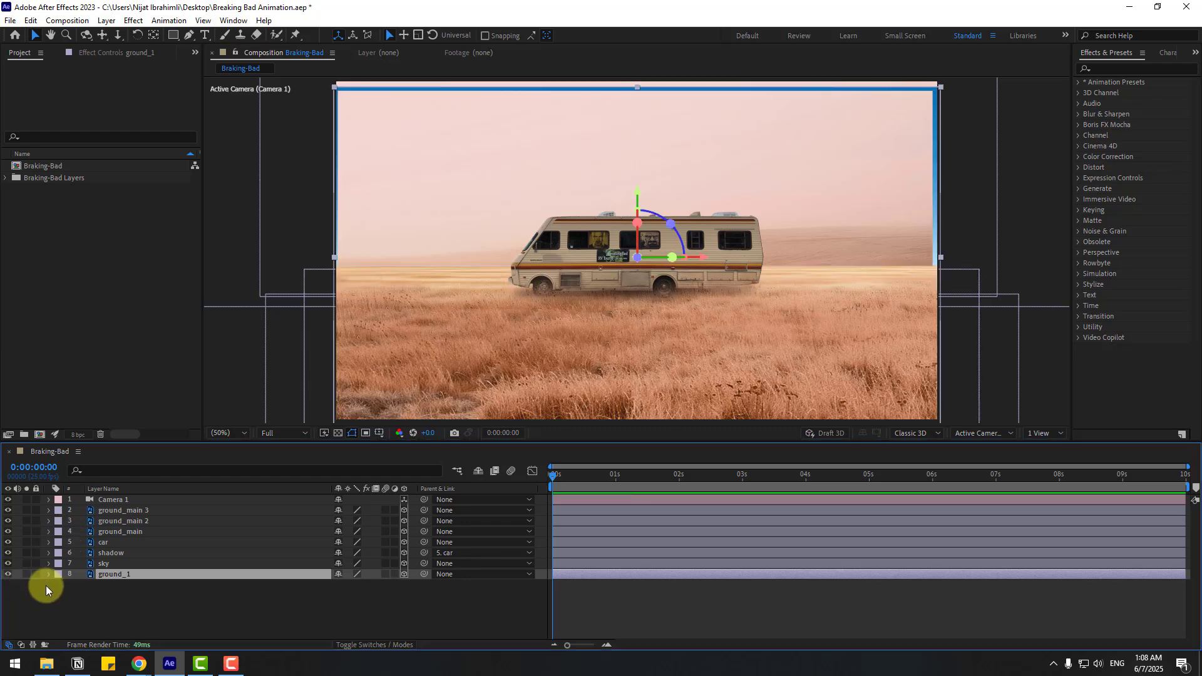
pyautogui.click(26, 574)
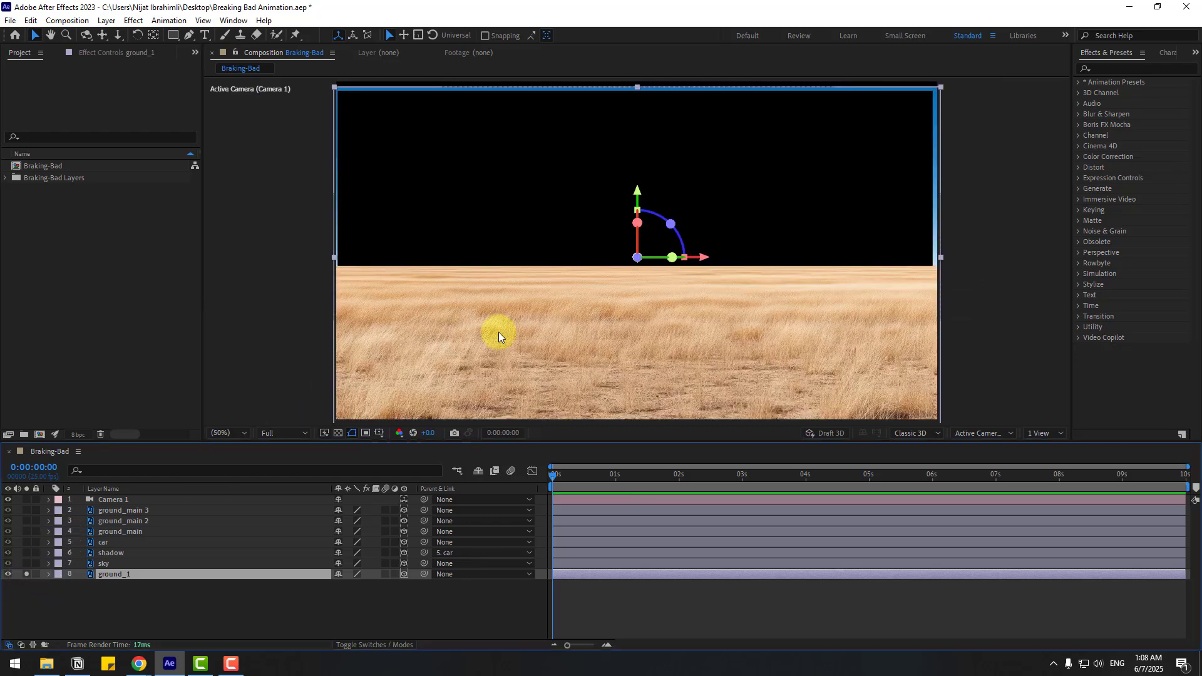
pyautogui.press('s')
pyautogui.moveTo(351, 585); pyautogui.dragTo(369, 585)
pyautogui.click(26, 574)
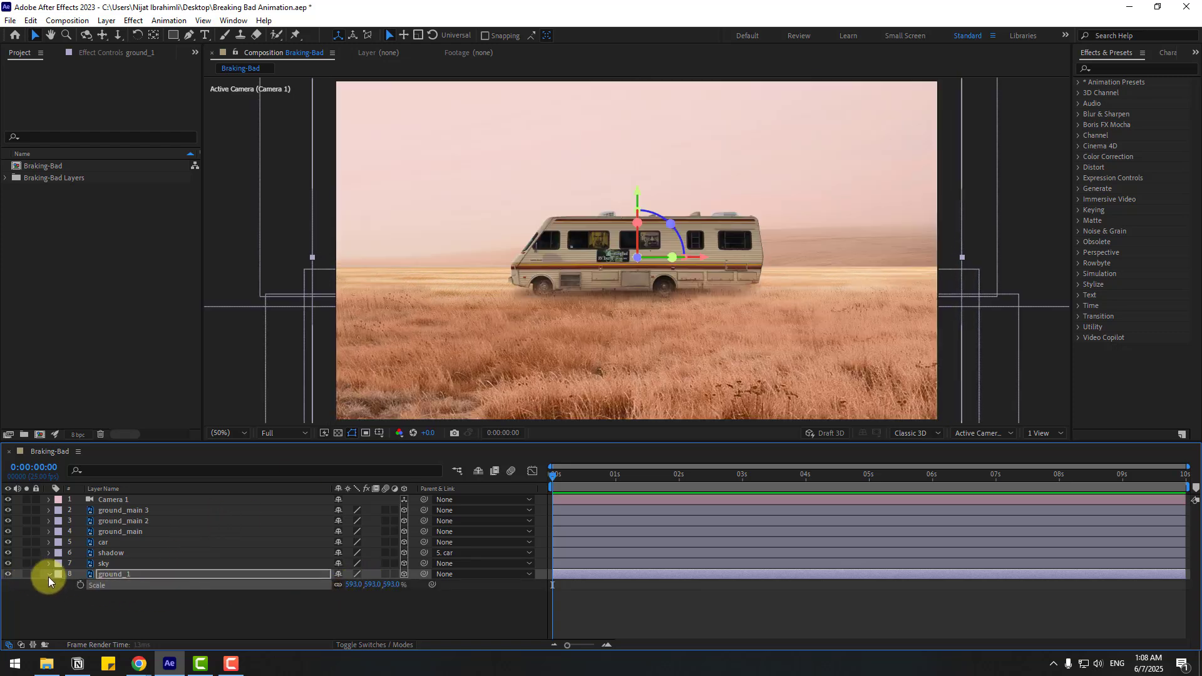
pyautogui.click(49, 575)
pyautogui.click(86, 603)
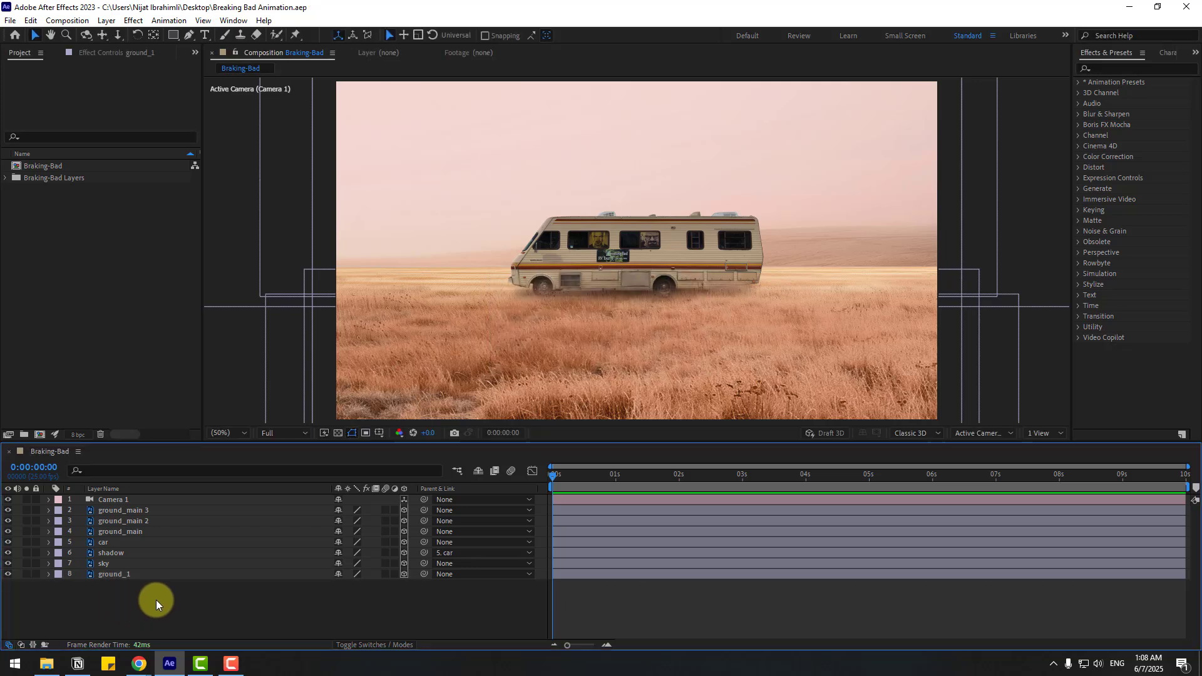
pyautogui.click(119, 501)
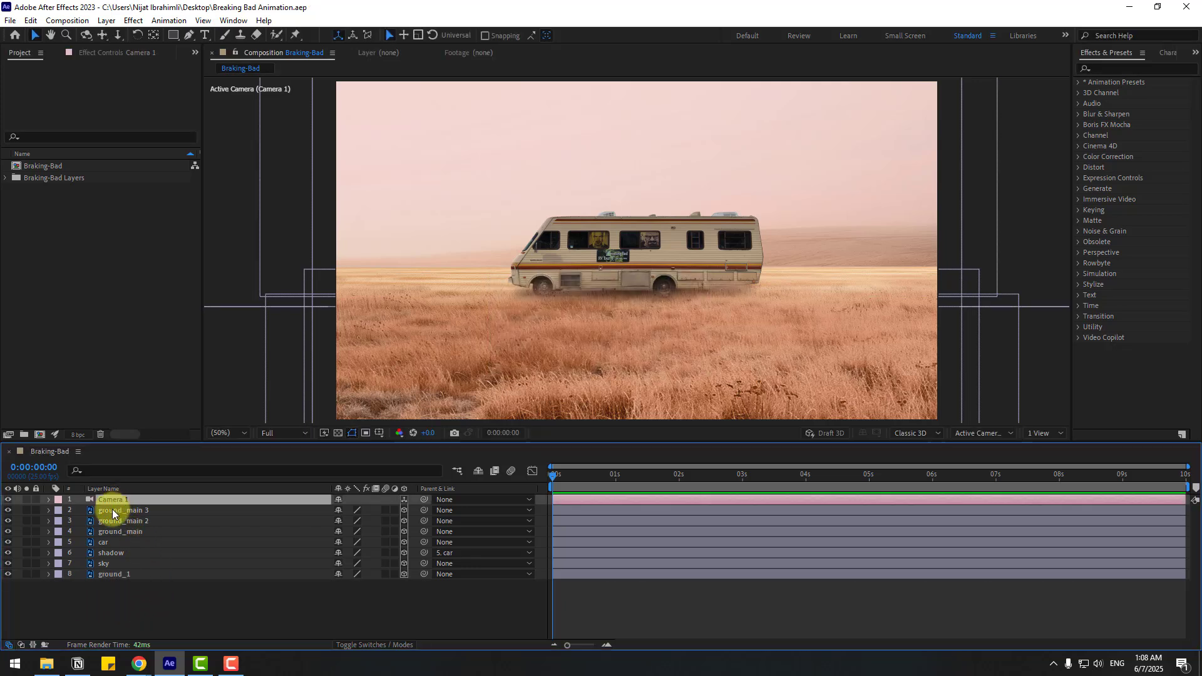
# Create a Camera 1 Orbit Null from the camera layer's context menu
pyautogui.rightClick(115, 499)
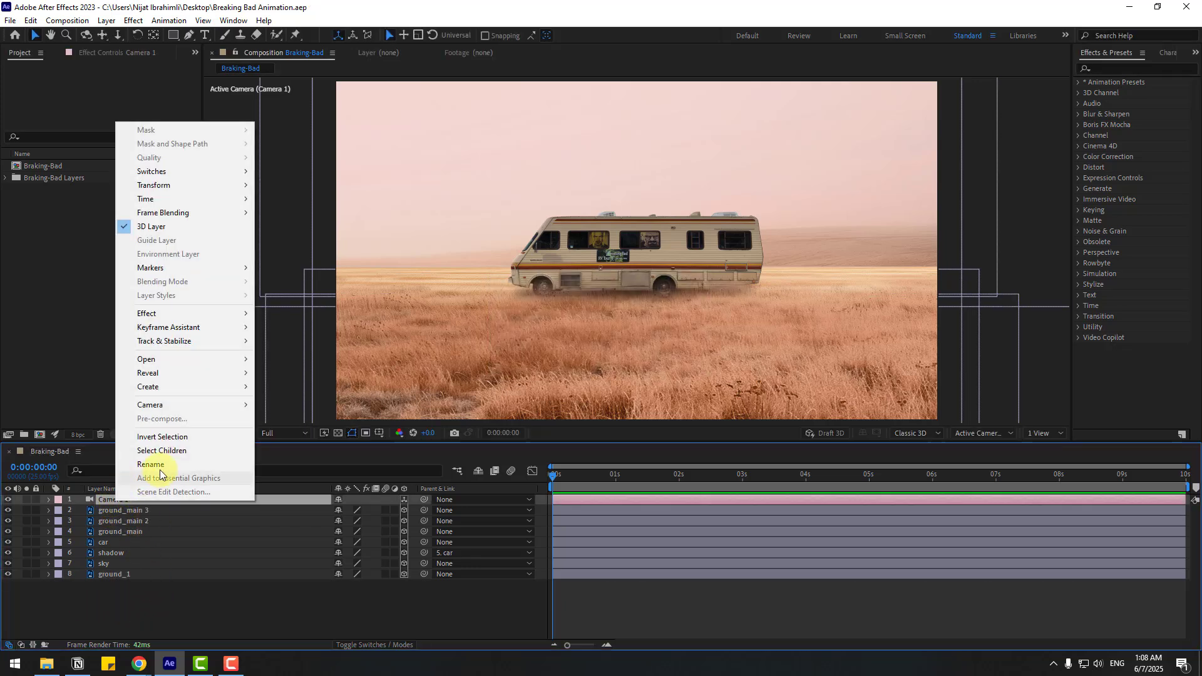
pyautogui.moveTo(200, 405)
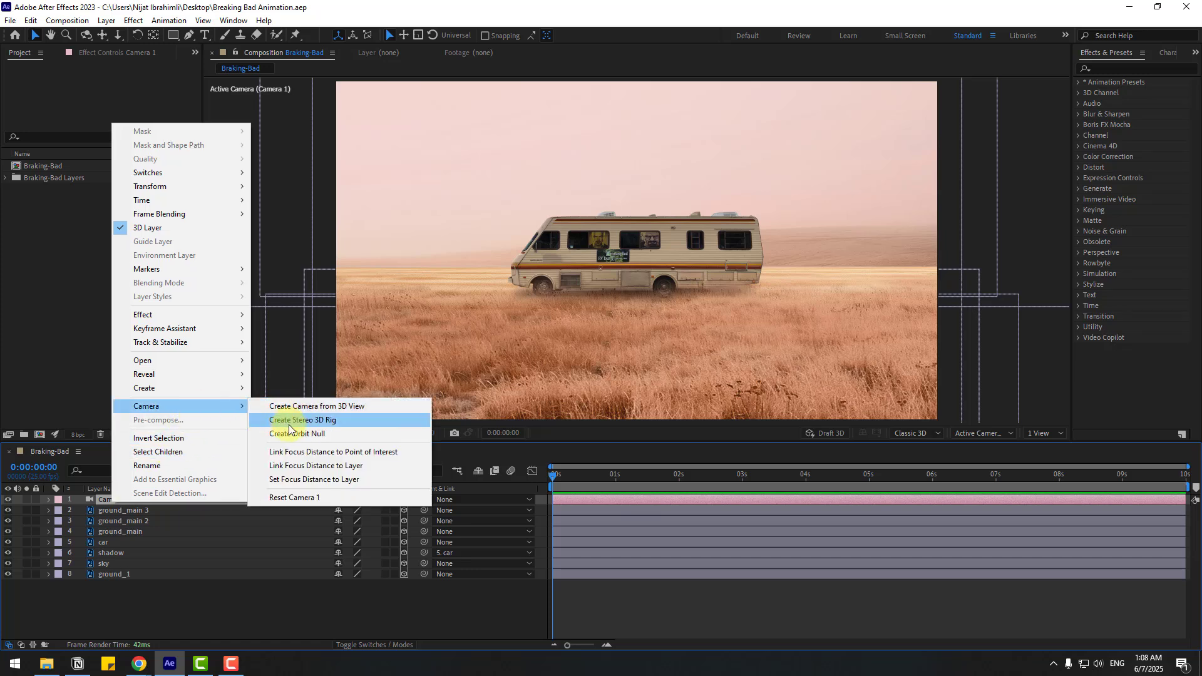
pyautogui.click(301, 433)
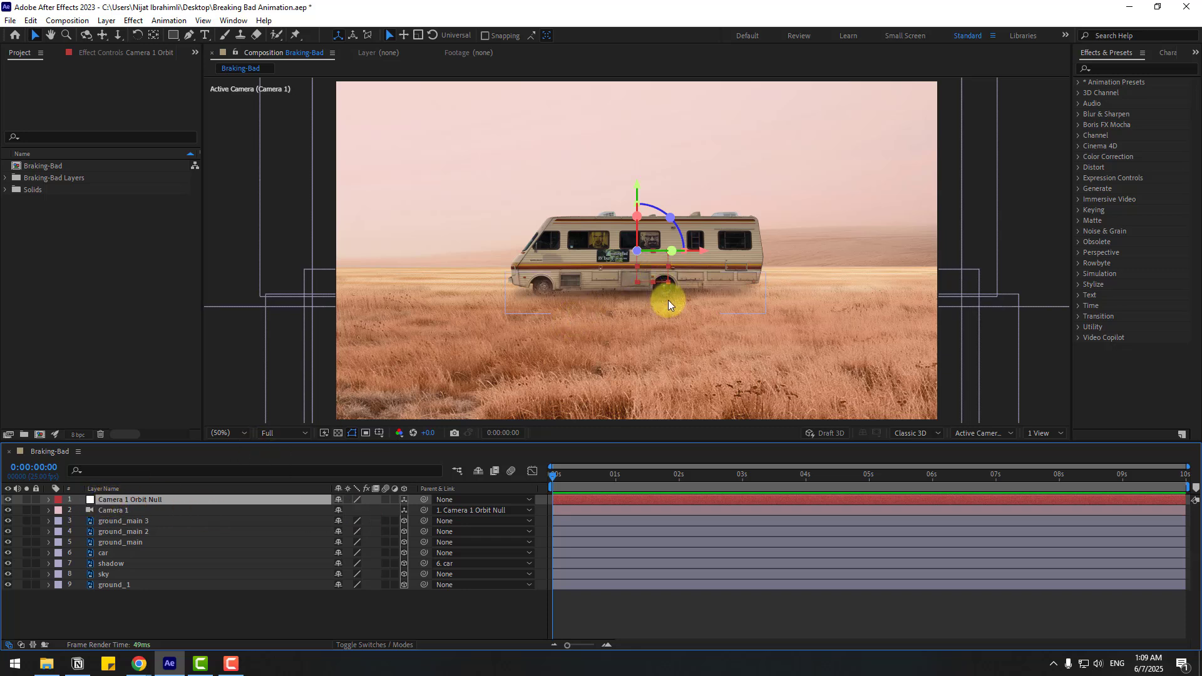
pyautogui.click(155, 37)
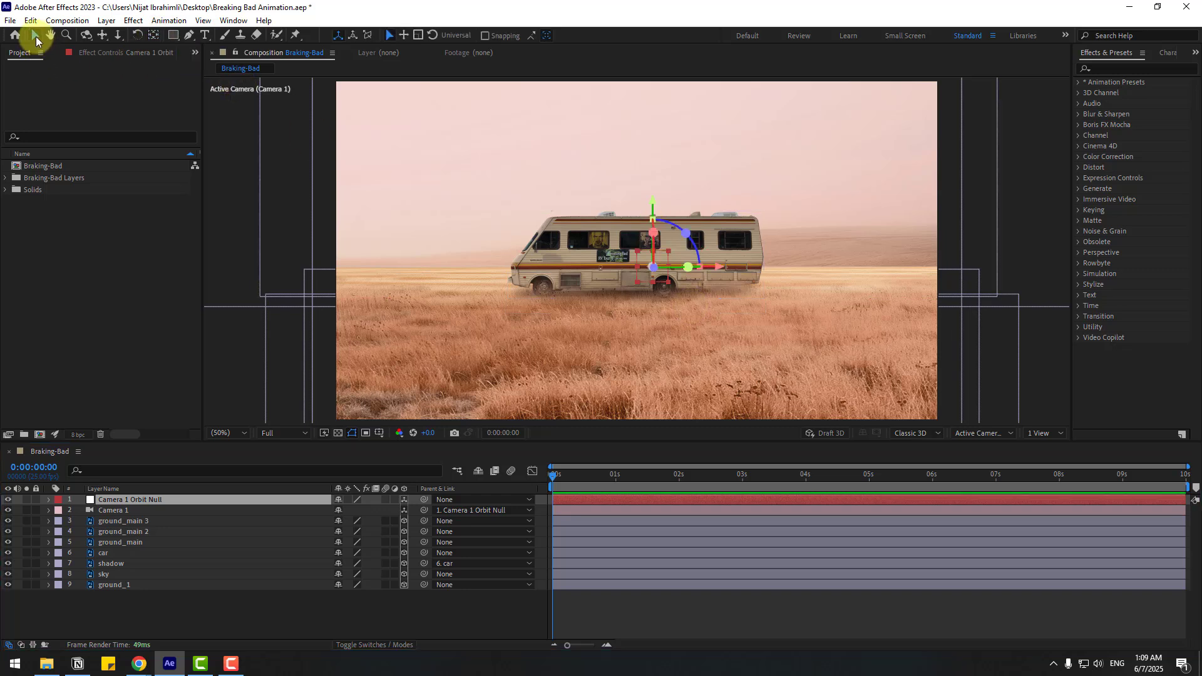
# Add a Position keyframe on Camera 1 Orbit Null at 0 seconds
pyautogui.click(119, 501)
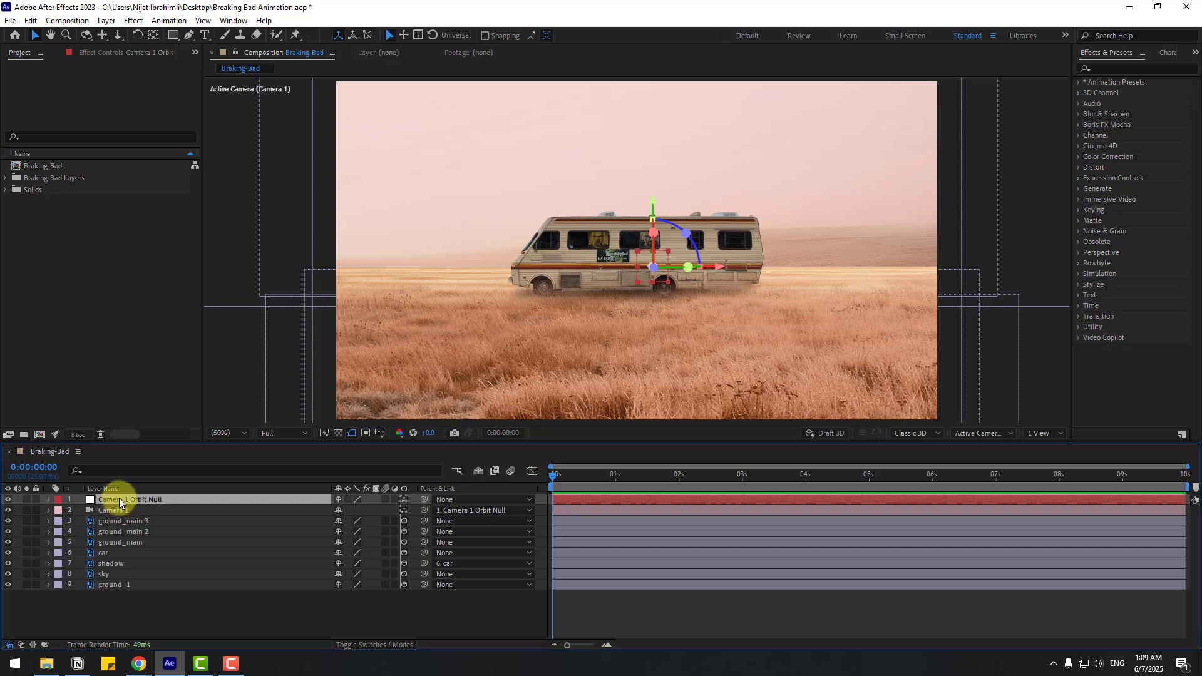
pyautogui.press('p')
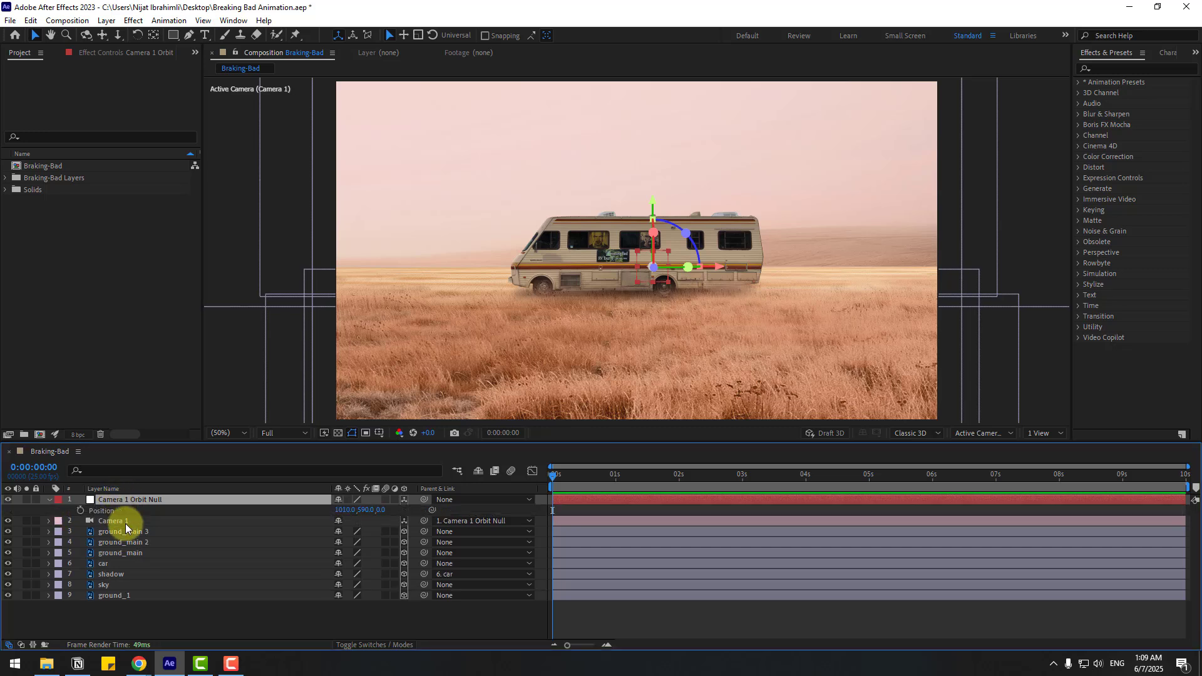
pyautogui.click(79, 512)
pyautogui.moveTo(343, 444); pyautogui.dragTo(322, 487)
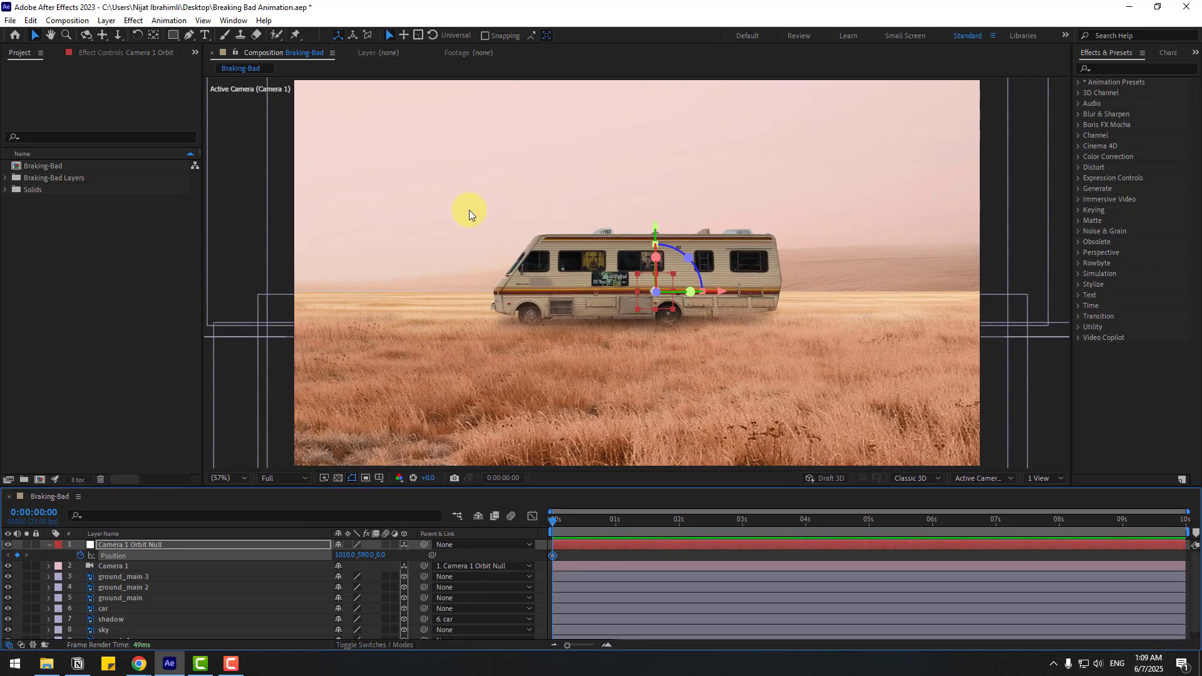
# Trim the composition to the work area ending at 7 seconds
pyautogui.click(995, 523)
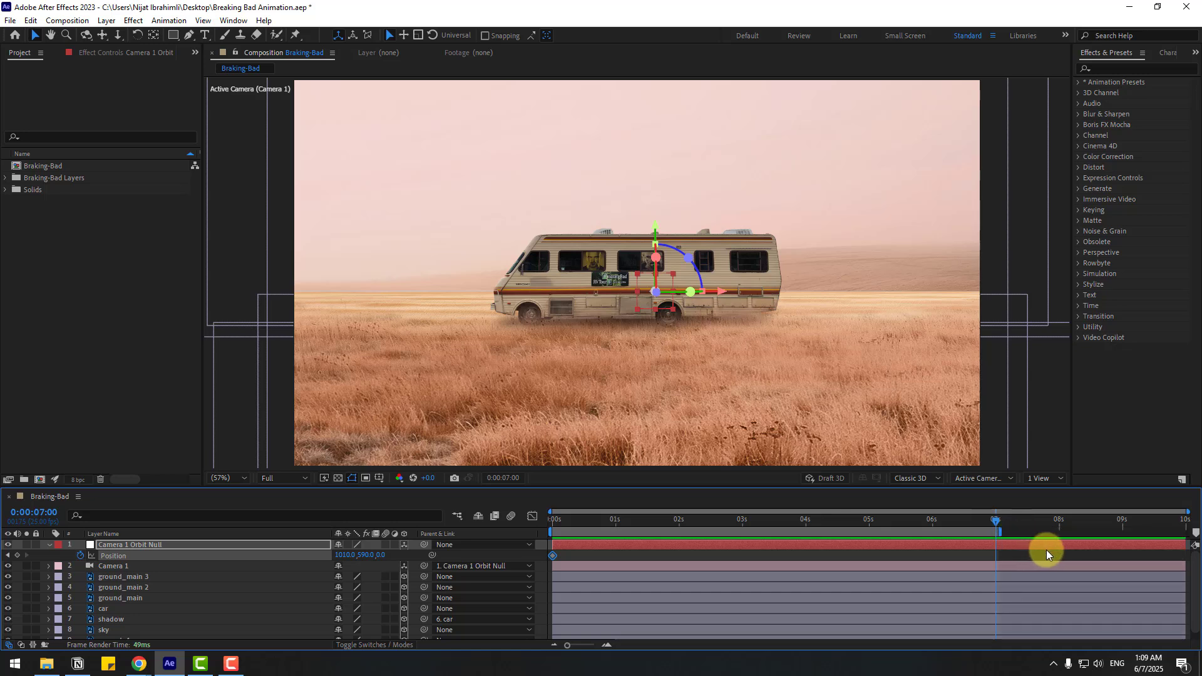
pyautogui.rightClick(956, 531)
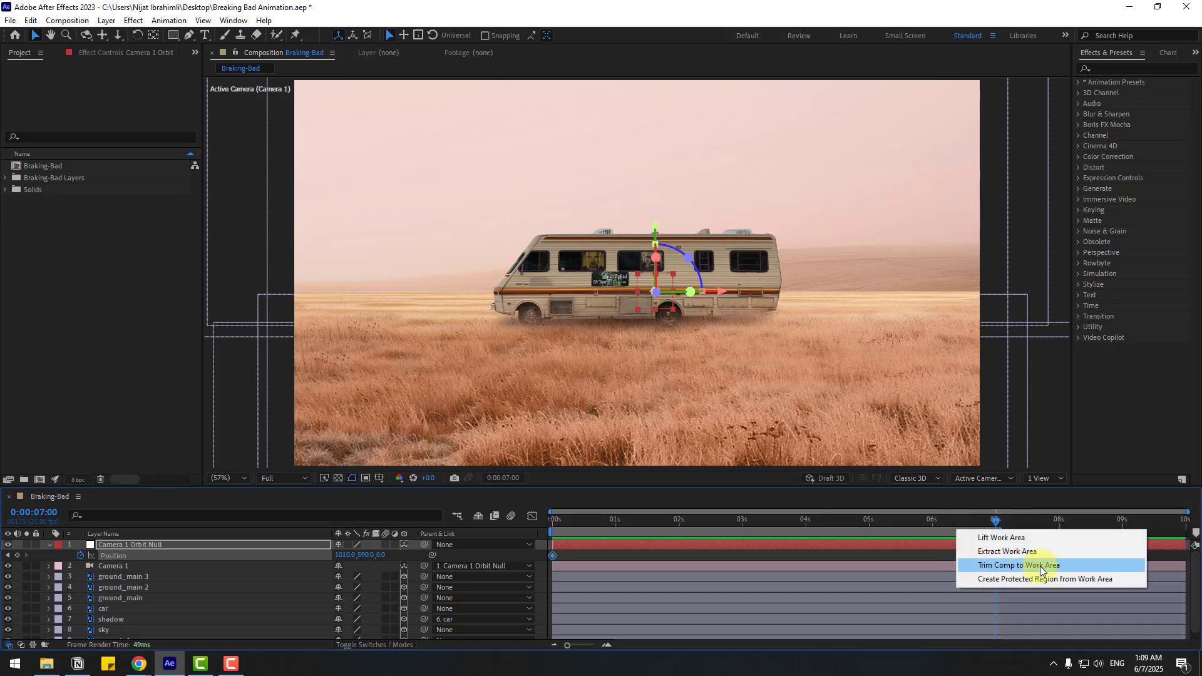
pyautogui.click(1072, 571)
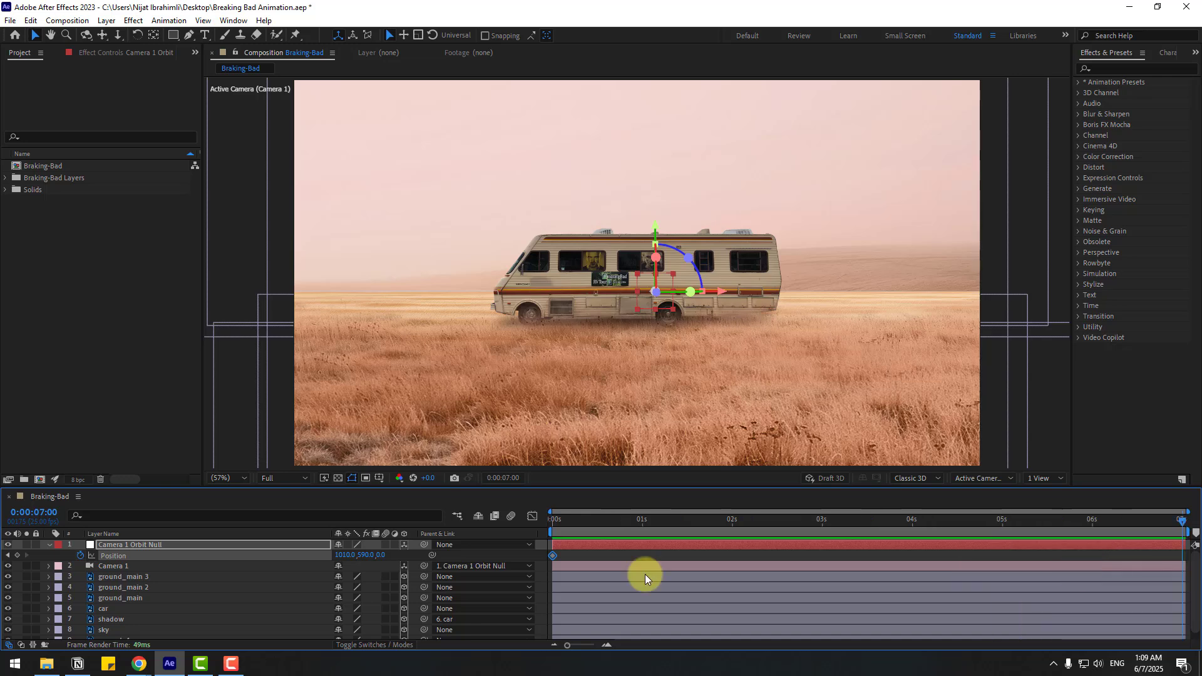
# At 7s, scrub the orbit null's Z position toward the RV and preview the push-in
pyautogui.moveTo(380, 559); pyautogui.dragTo(1071, 521)
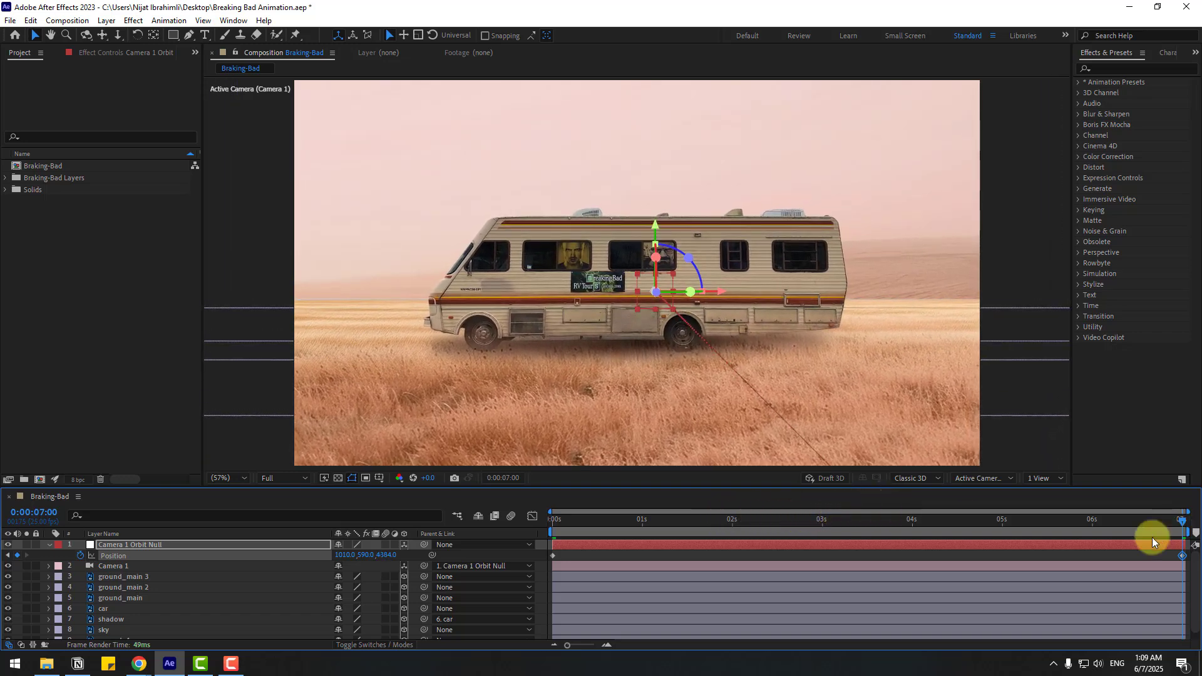
pyautogui.press('space')
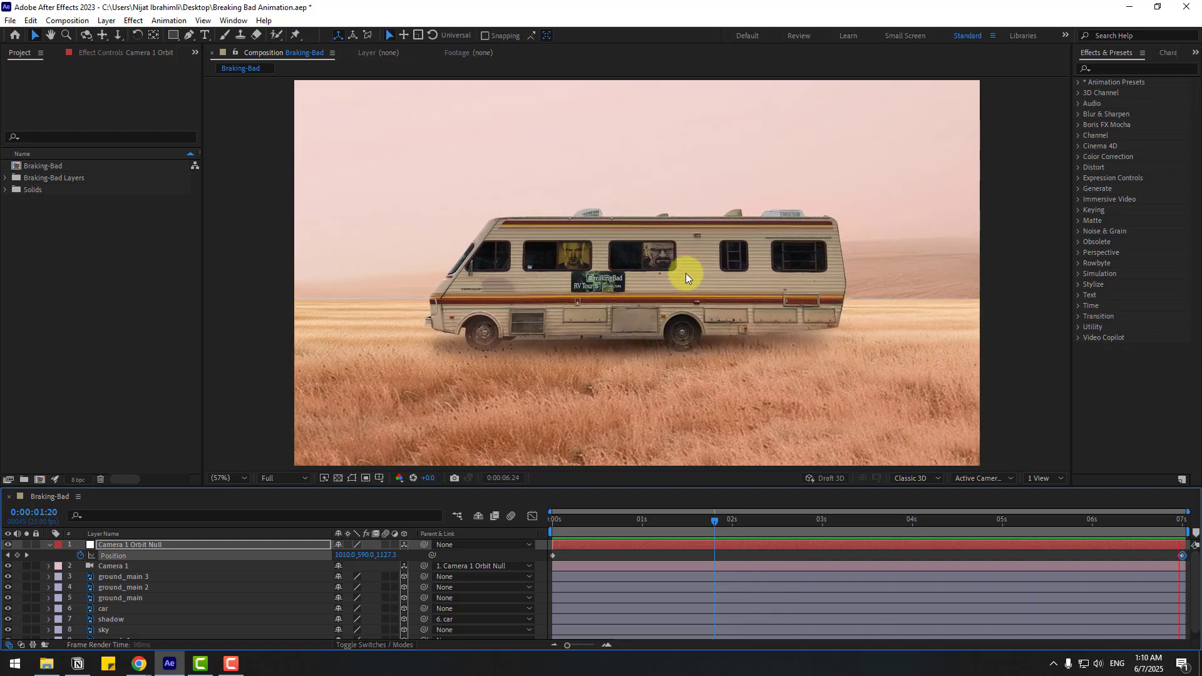
pyautogui.moveTo(711, 518); pyautogui.dragTo(518, 528)
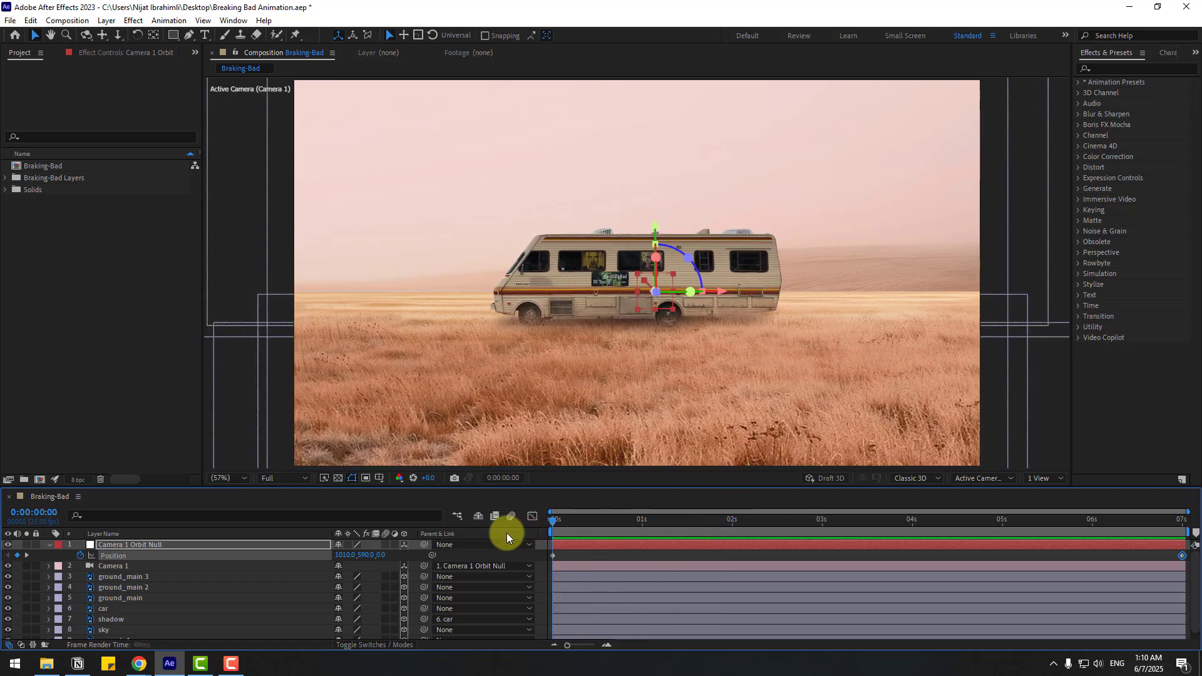
# Add X, Y and Z Rotation keyframes on the orbit null at 0 seconds
pyautogui.click(112, 545)
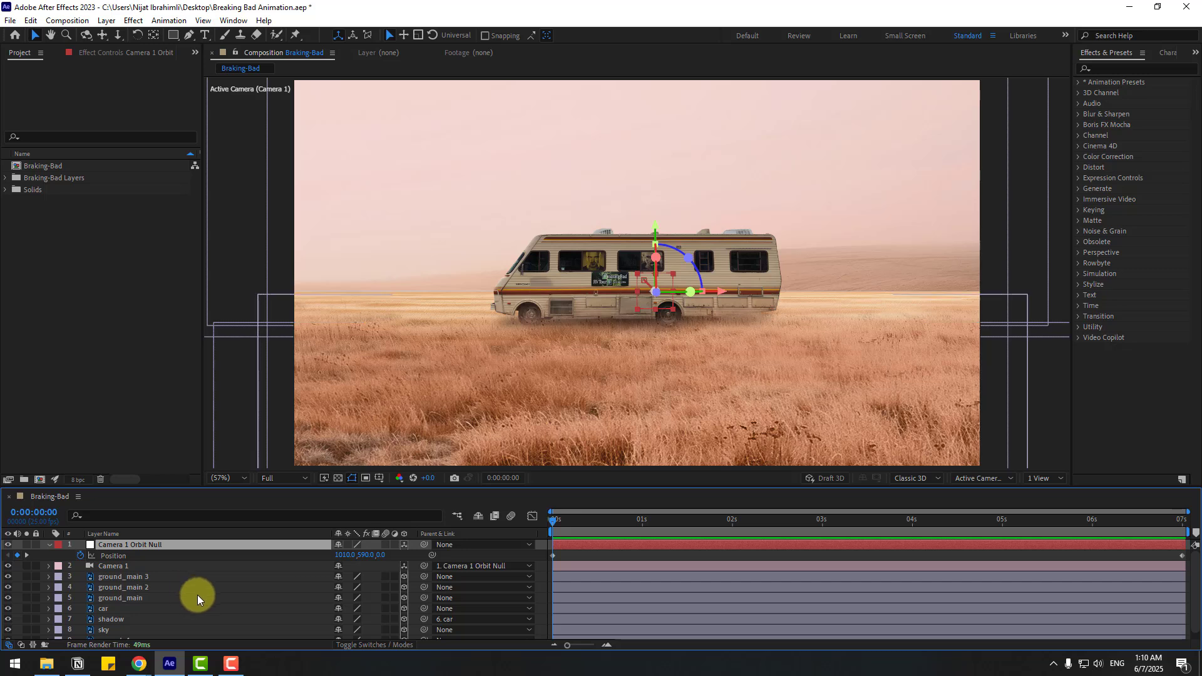
pyautogui.hotkey('shift', 'r')
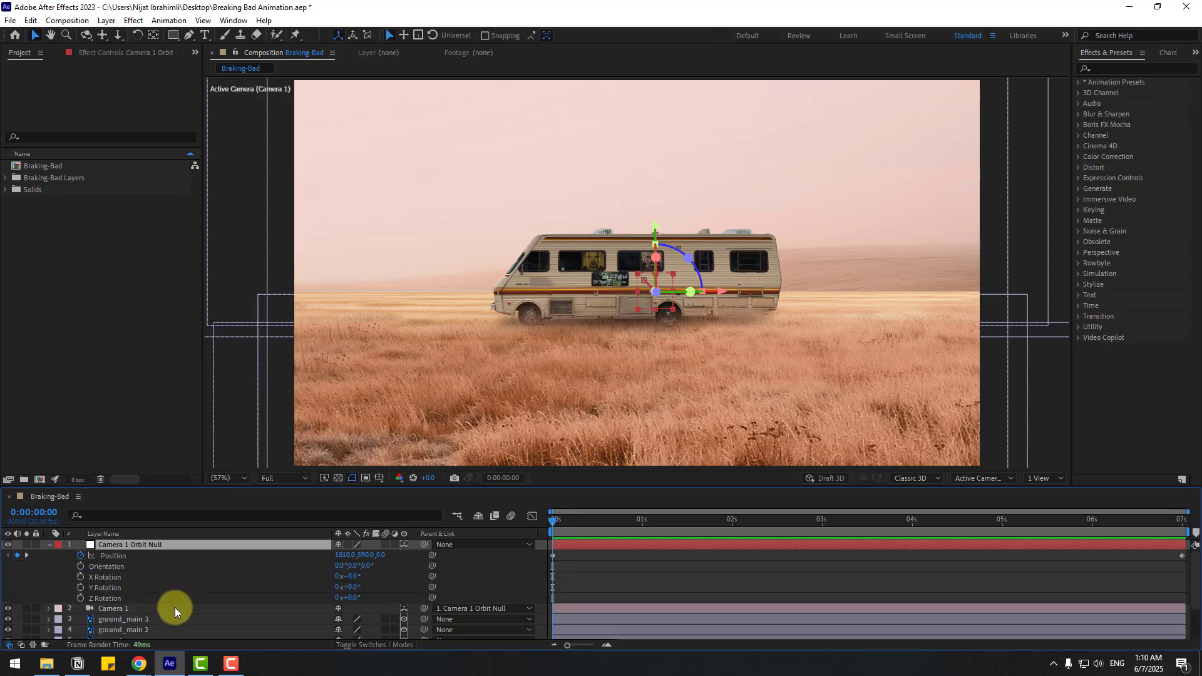
pyautogui.click(80, 576)
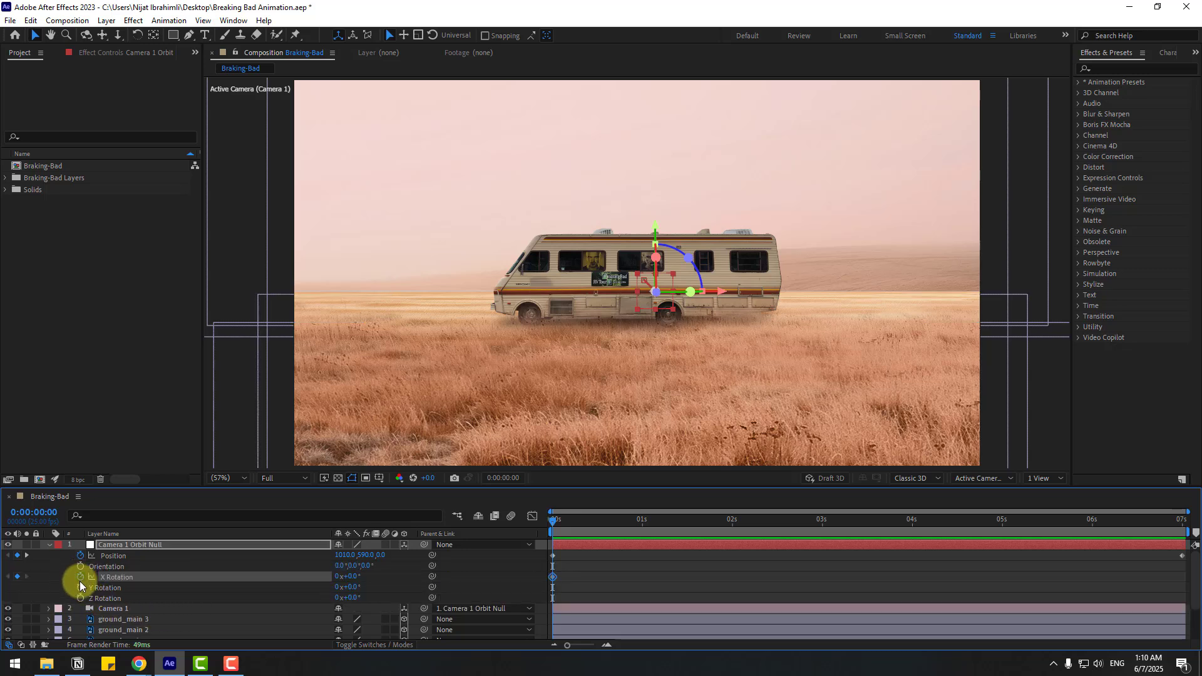
pyautogui.click(80, 588)
pyautogui.click(80, 597)
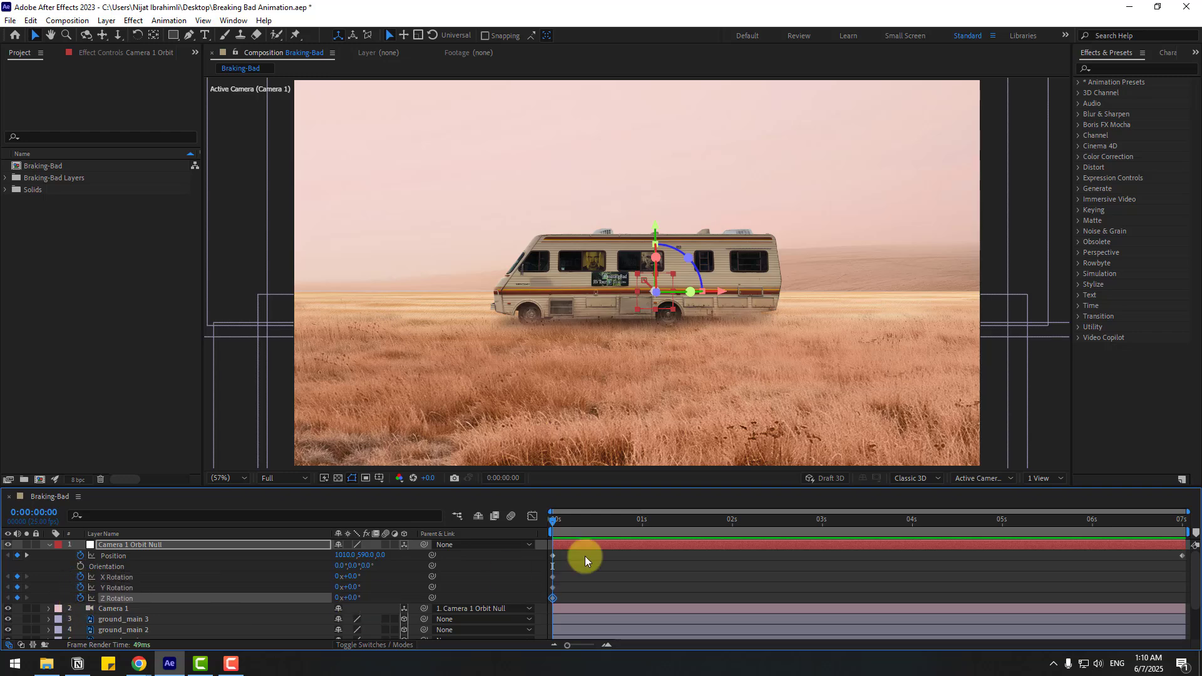
# At 7s set X Rotation to 4° and Y Rotation to 1°, then preview the tilt
pyautogui.moveTo(591, 529); pyautogui.dragTo(1182, 526)
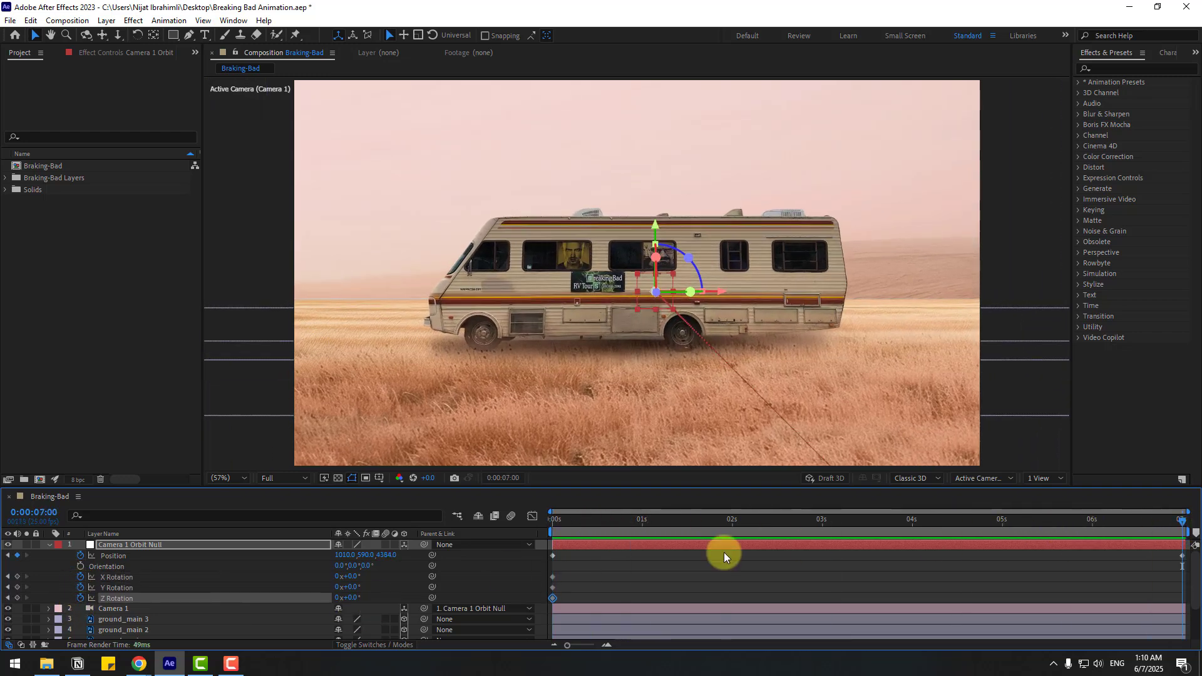
pyautogui.click(667, 566)
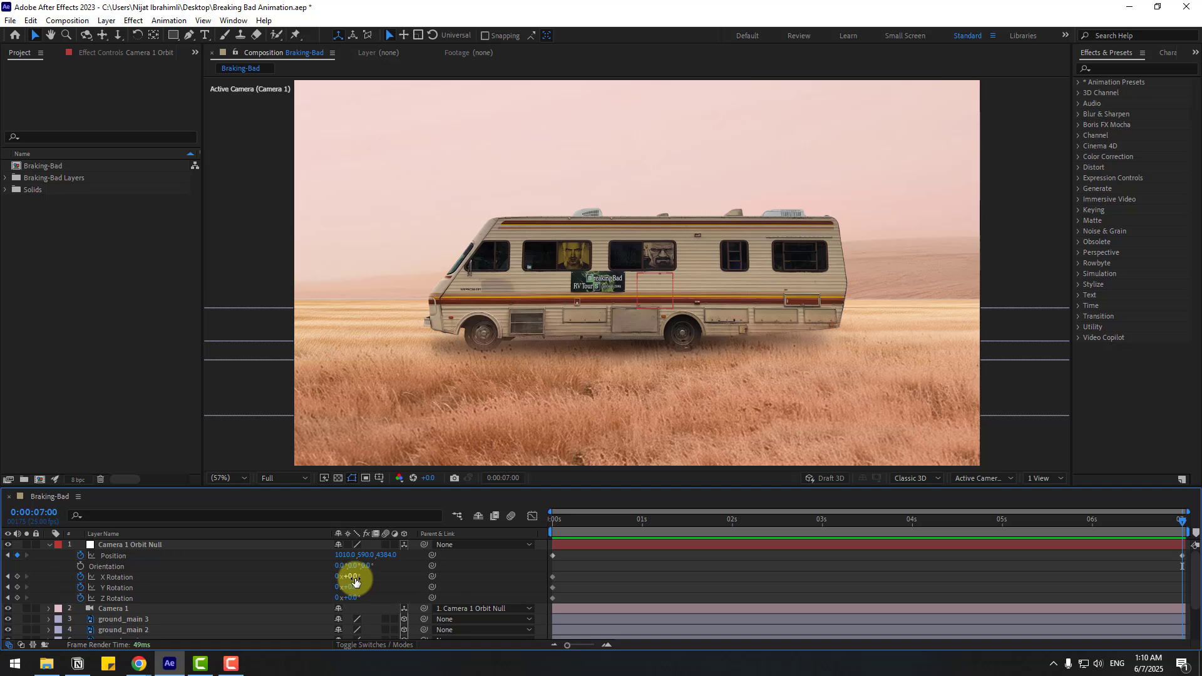
pyautogui.moveTo(356, 578); pyautogui.dragTo(349, 598)
pyautogui.click(381, 586)
pyautogui.click(359, 597)
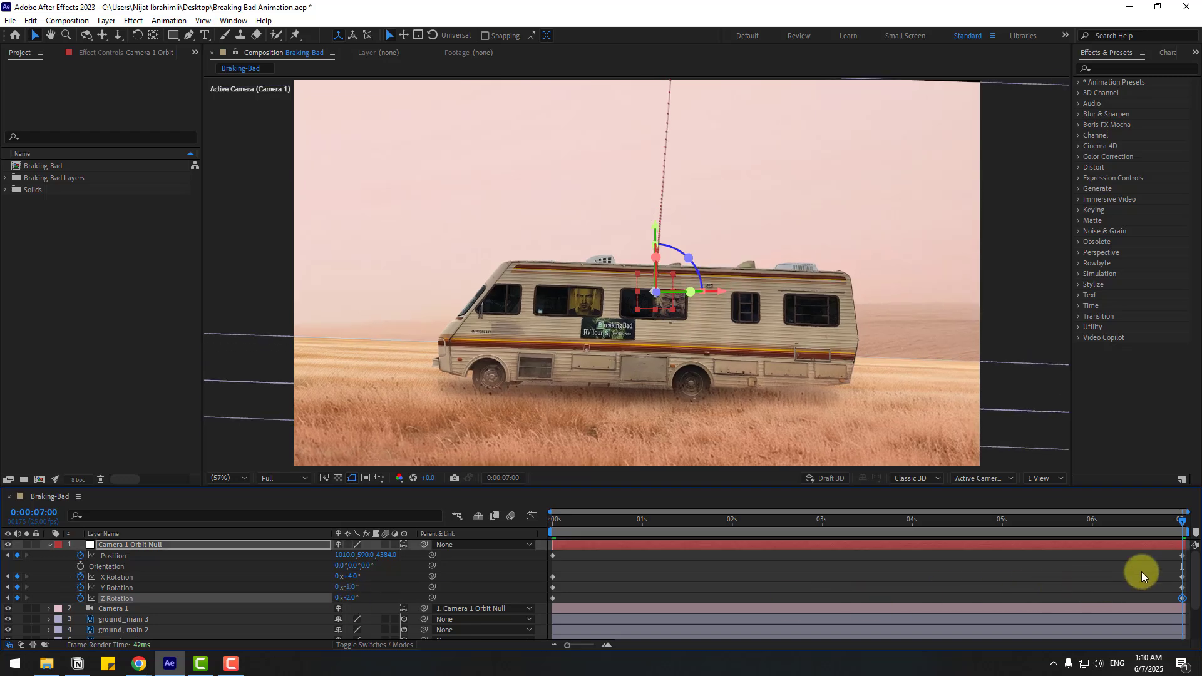
pyautogui.moveTo(1162, 522); pyautogui.dragTo(524, 527)
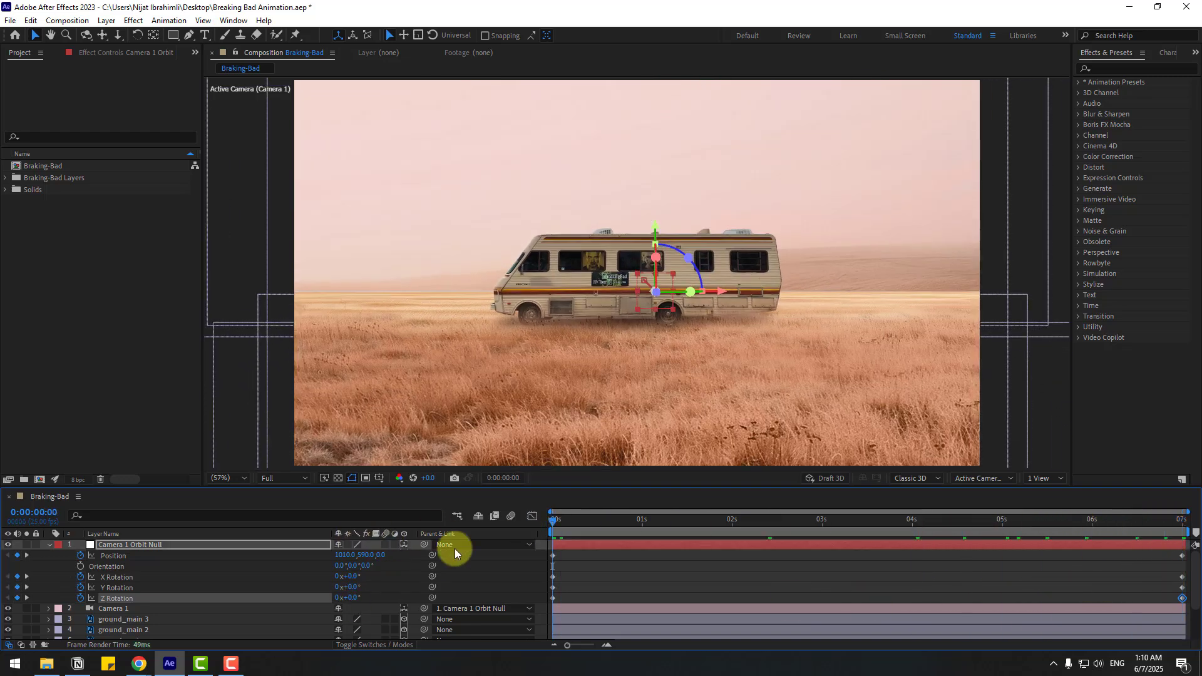
pyautogui.press('space')
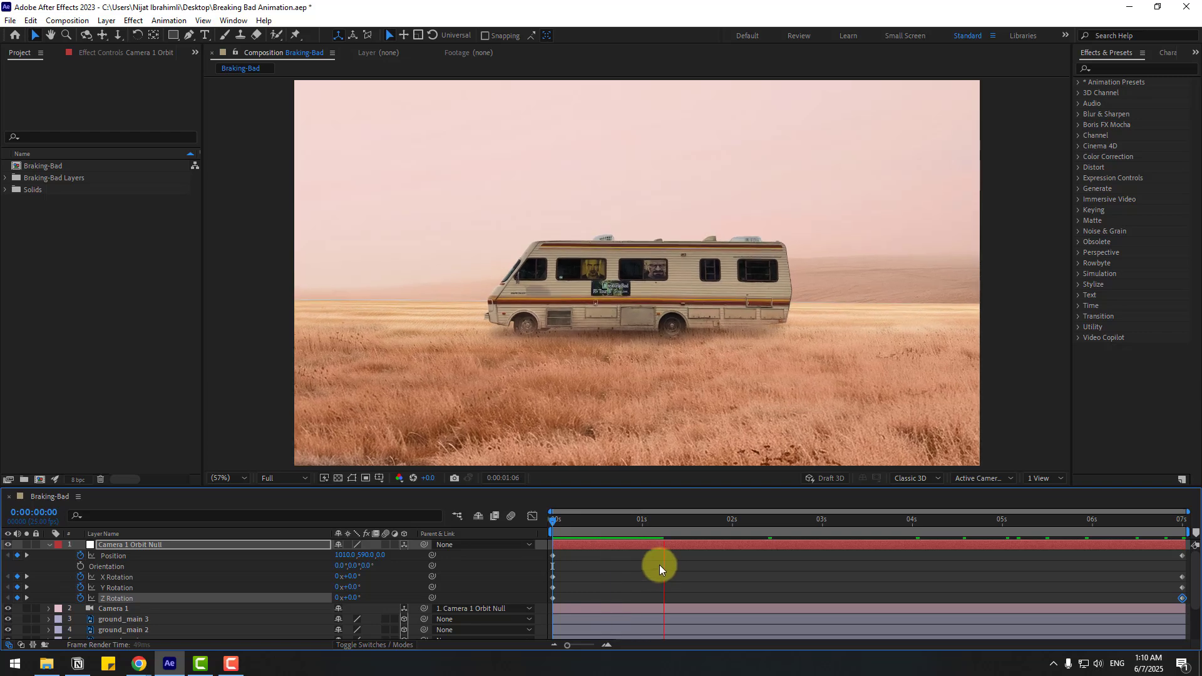
pyautogui.click(1189, 520)
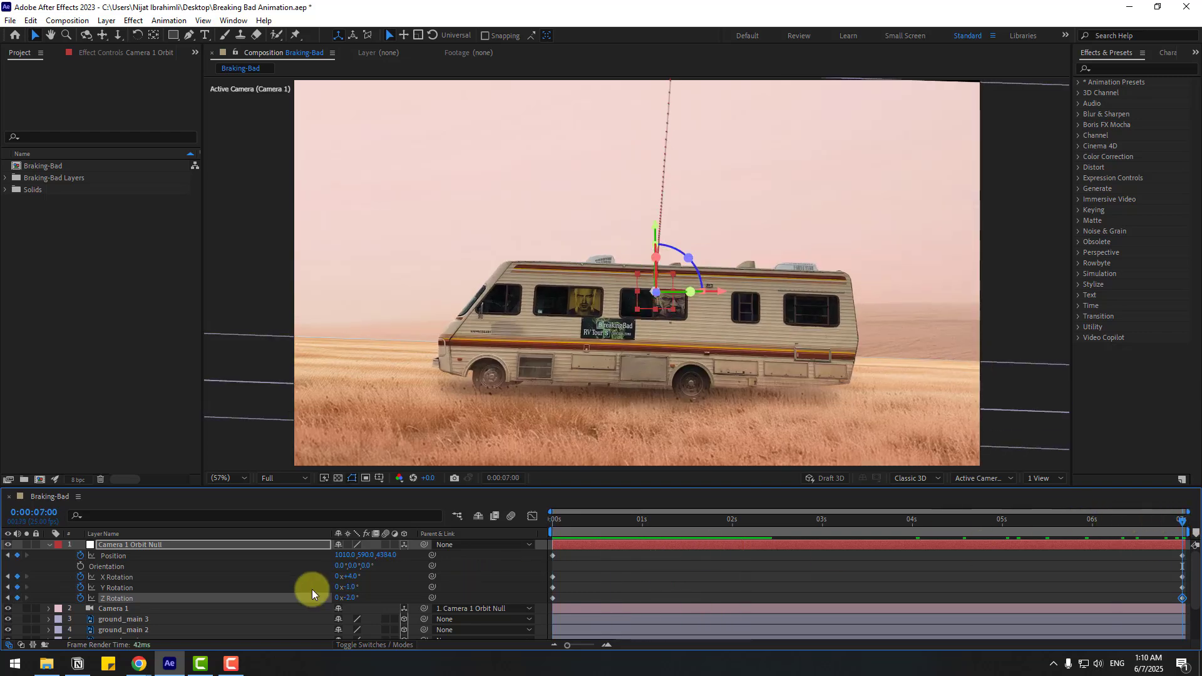
# Remove the Z Rotation animation so it stays at 0°, and preview again
pyautogui.click(81, 599)
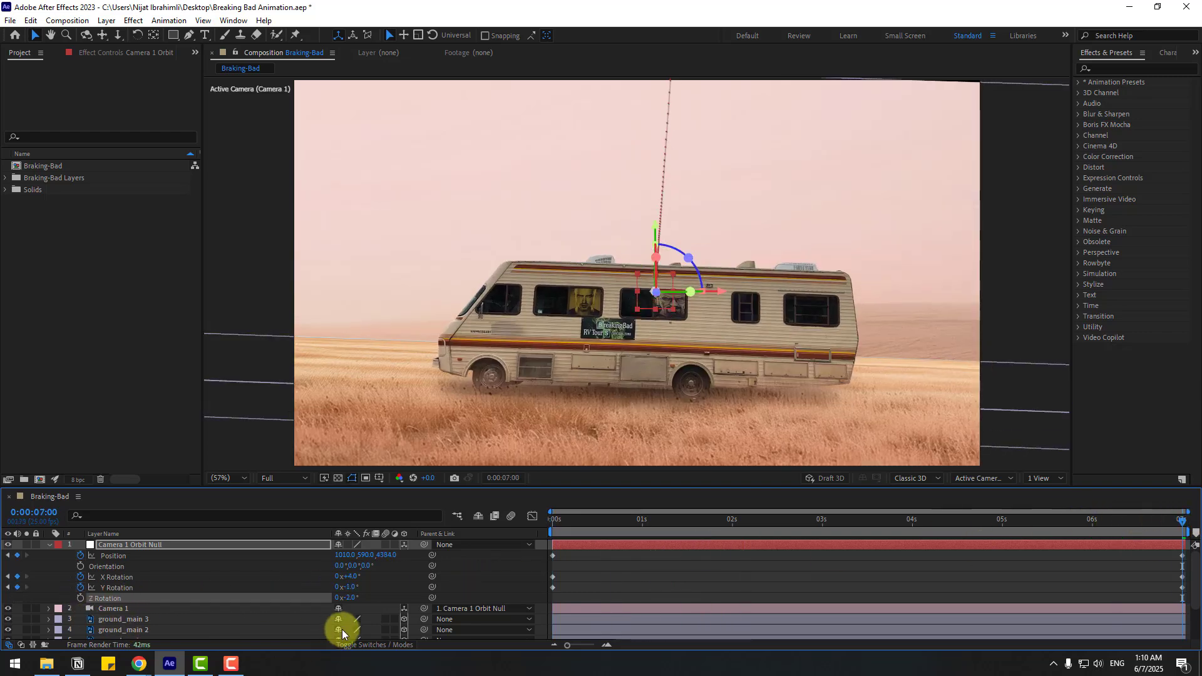
pyautogui.press('Return')
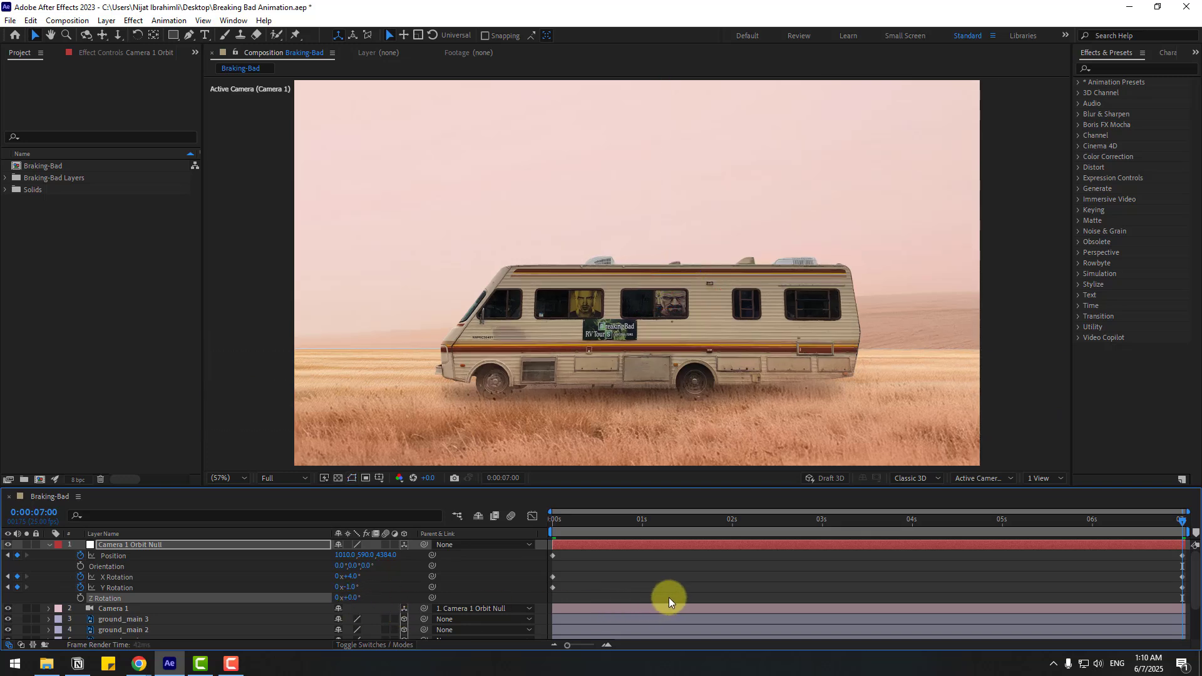
pyautogui.press('space')
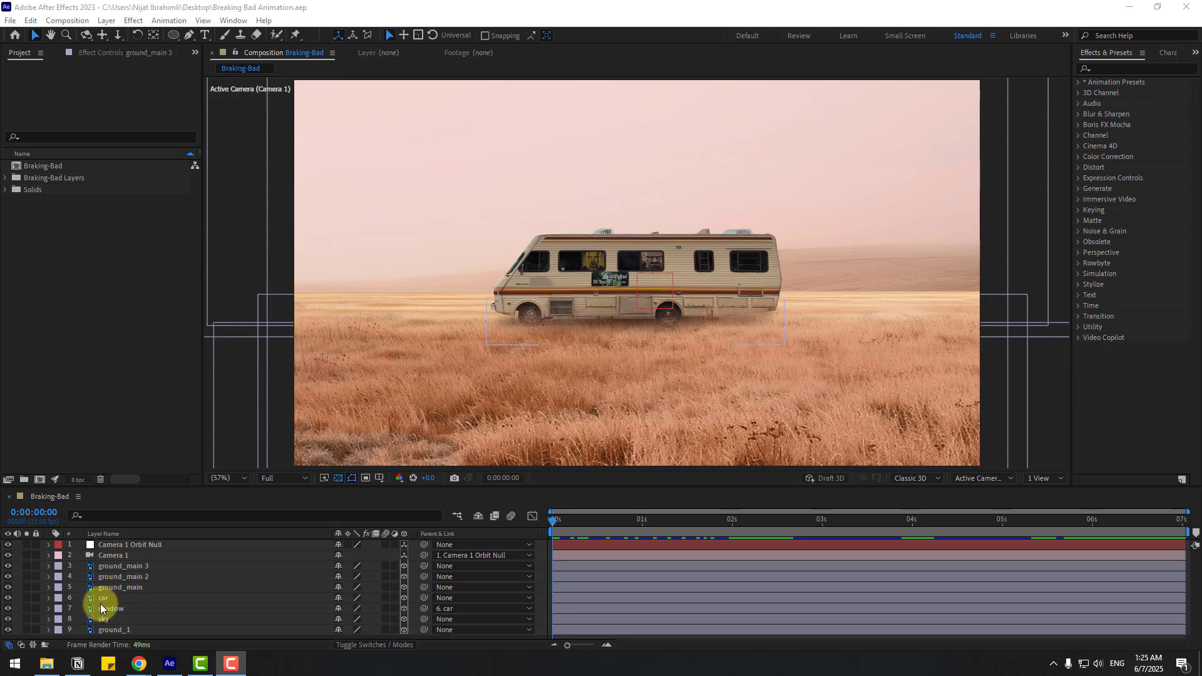
# Solo the car layer and draw an ellipse mask around the rear wheel
pyautogui.click(126, 599)
pyautogui.click(26, 598)
pyautogui.scroll(8, 632, 375)
pyautogui.scroll(-4, 639, 301)
pyautogui.hscroll(4, 644, 276)
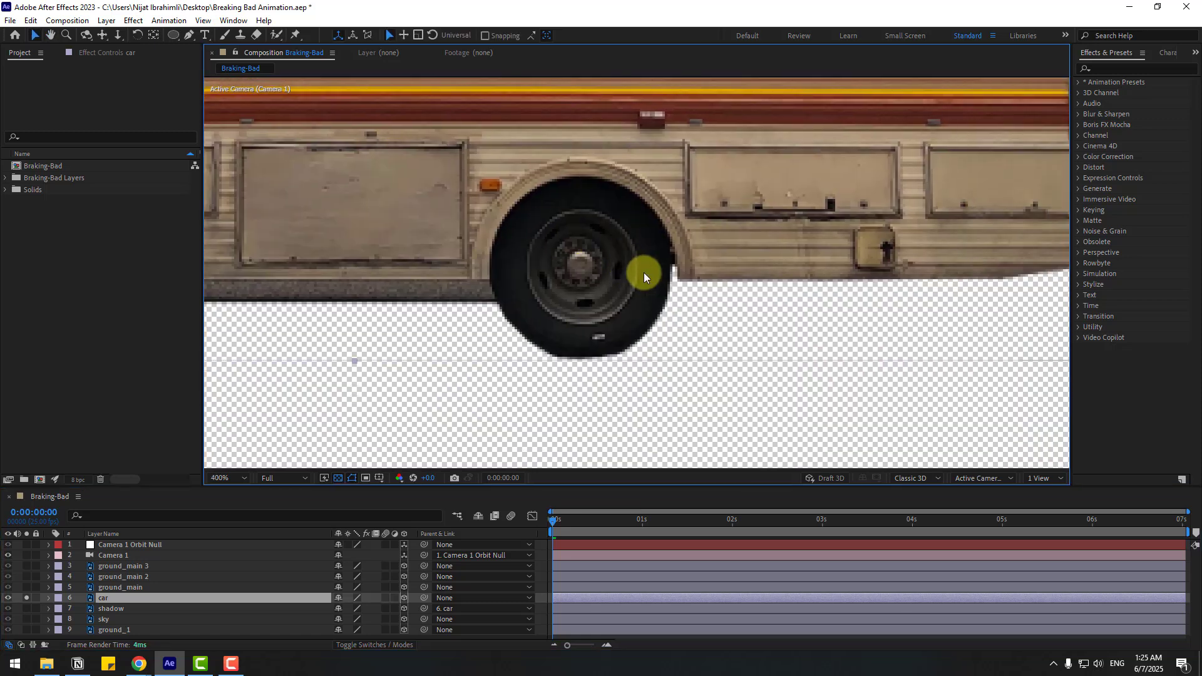
pyautogui.moveTo(173, 38); pyautogui.dragTo(189, 69)
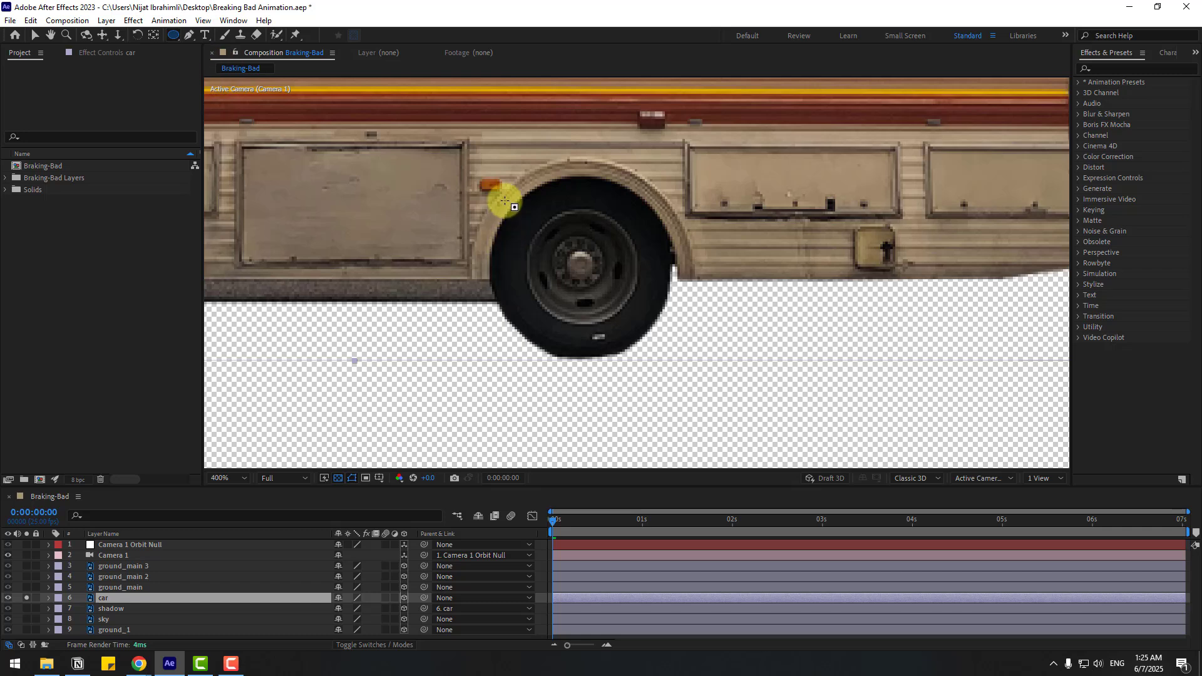
pyautogui.moveTo(499, 182); pyautogui.dragTo(634, 351)
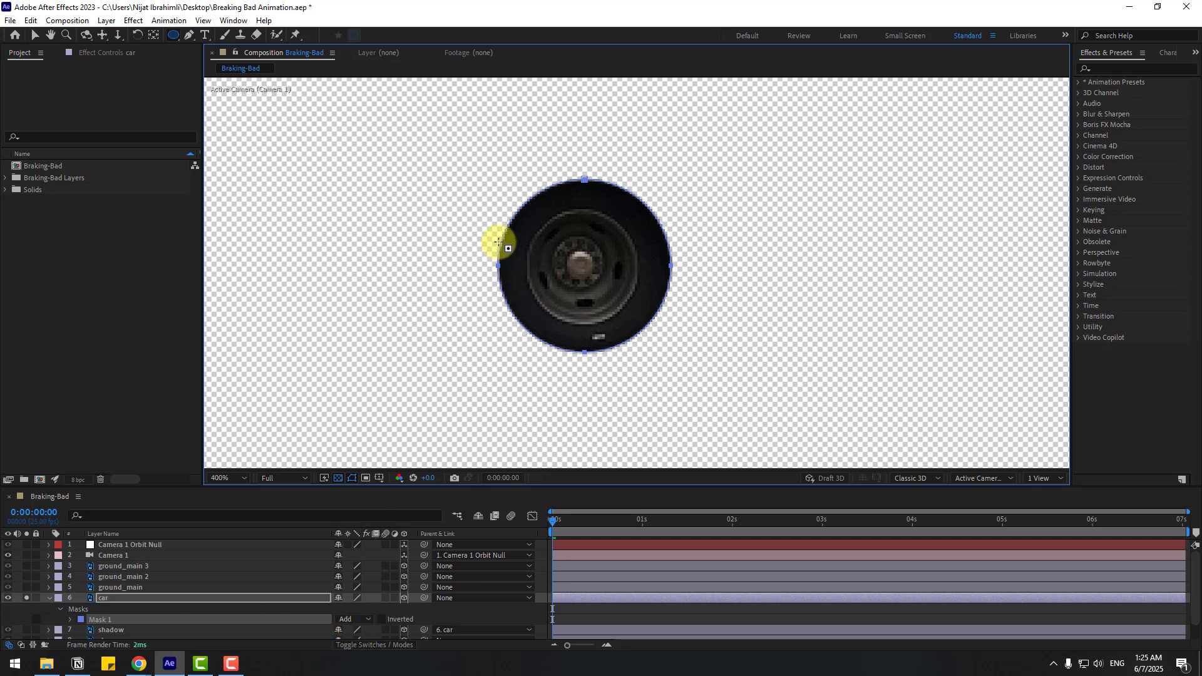
pyautogui.press('v')
pyautogui.moveTo(495, 267)
pyautogui.mouseDown()
pyautogui.moveTo(484, 262)
pyautogui.moveTo(492, 268)
pyautogui.mouseUp()
# Invert Mask 1, expand it by 5 pixels and nudge it to fit the arch
pyautogui.scroll(-1, 47, 607)
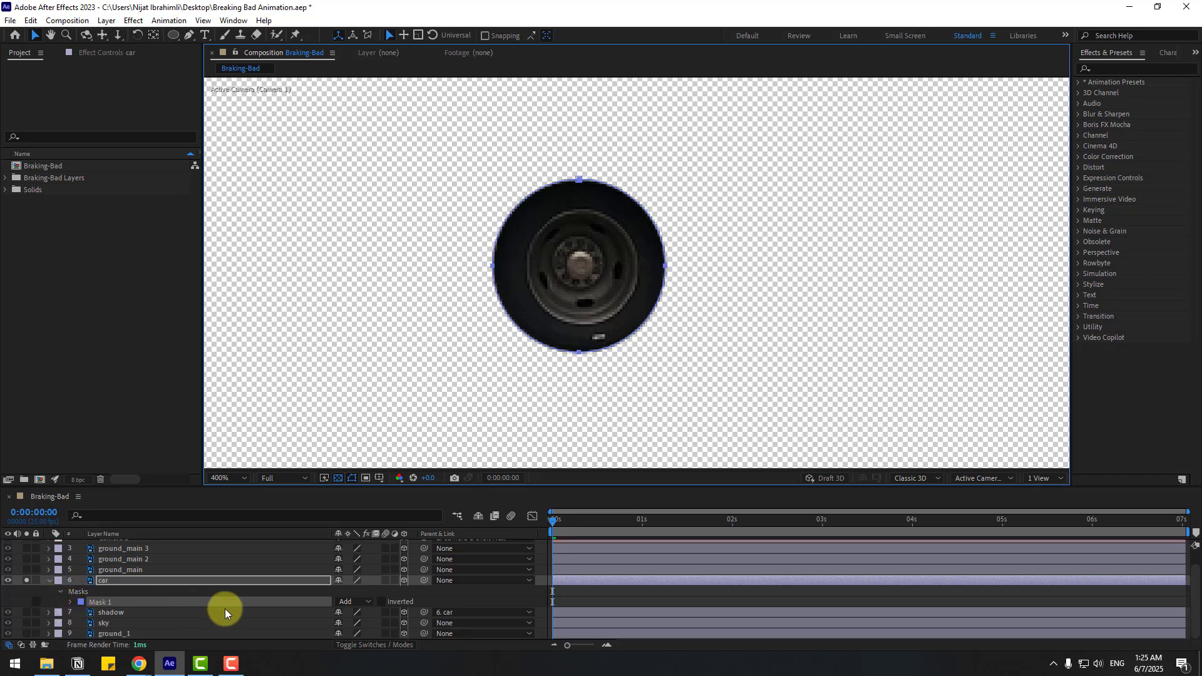
pyautogui.click(380, 602)
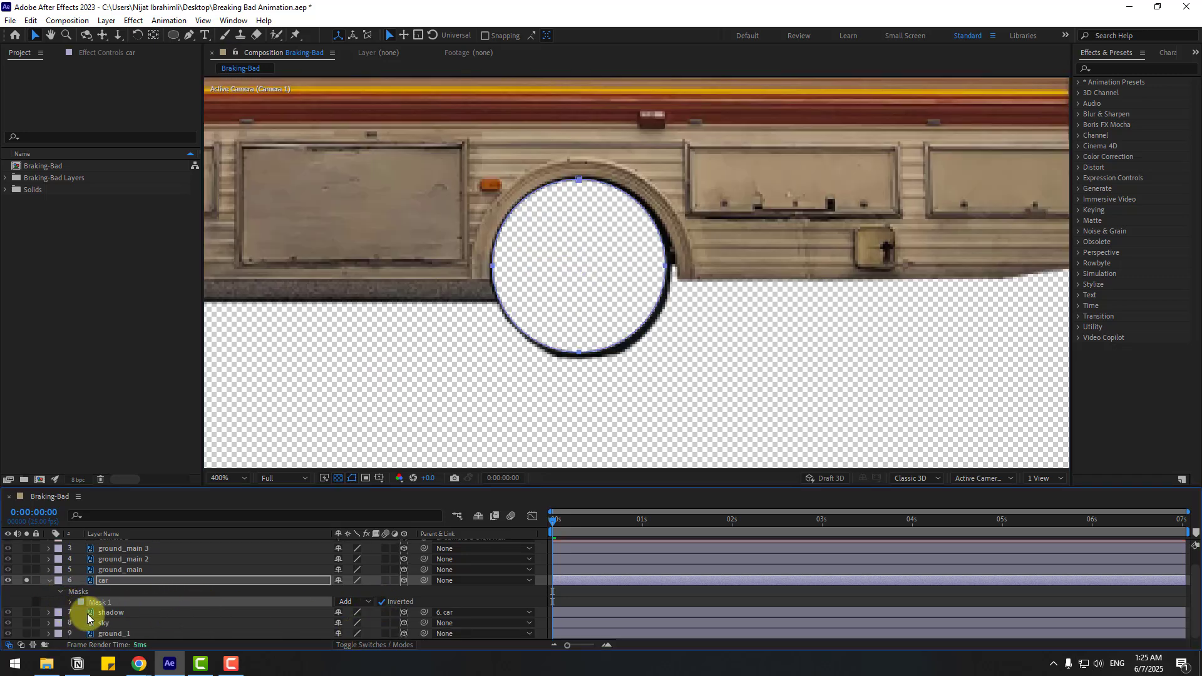
pyautogui.click(69, 602)
pyautogui.scroll(-2, 59, 621)
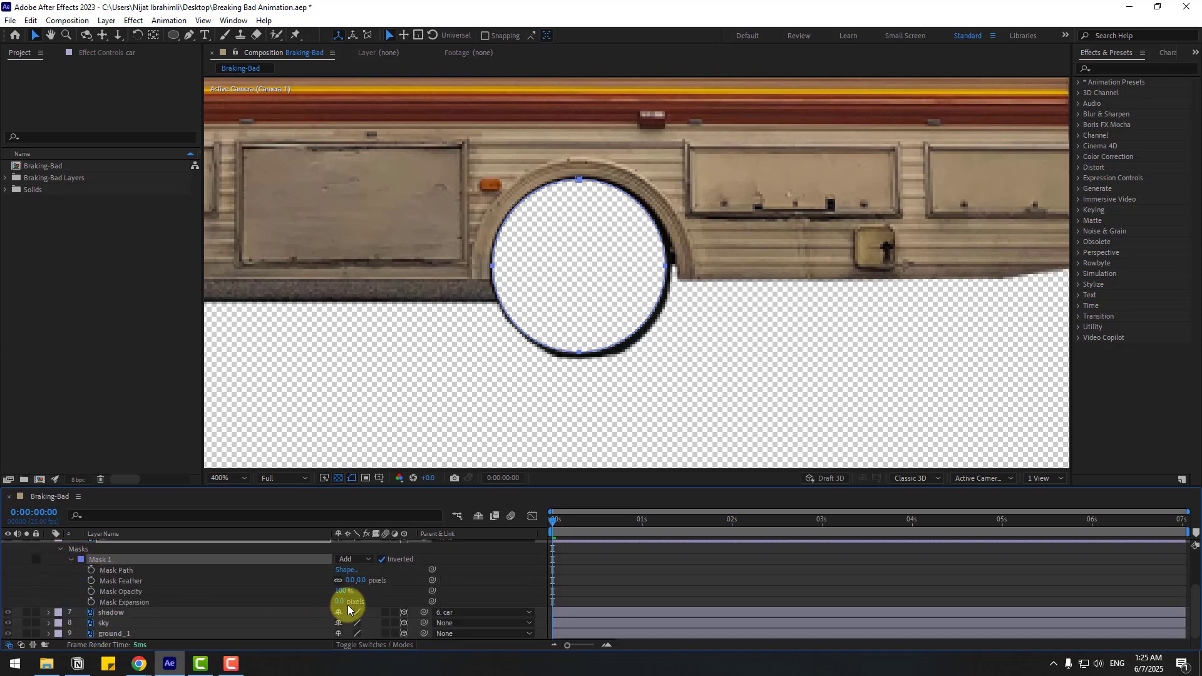
pyautogui.moveTo(335, 606); pyautogui.dragTo(339, 603)
pyautogui.click(102, 559)
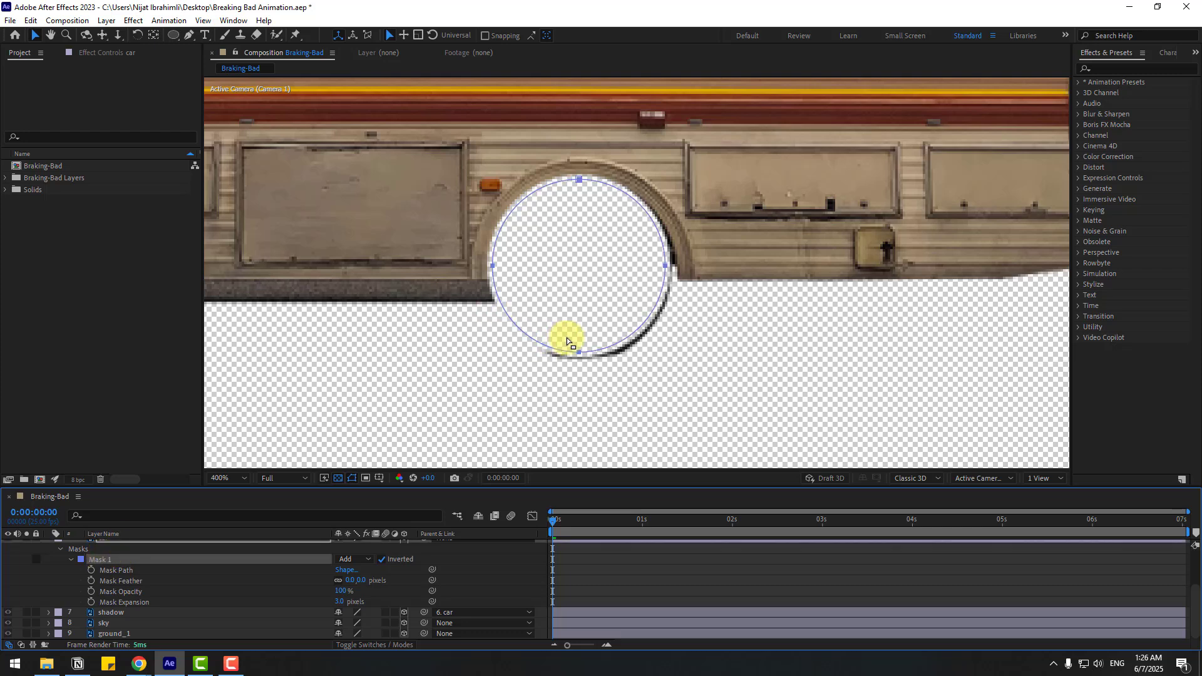
pyautogui.moveTo(576, 354); pyautogui.dragTo(581, 359)
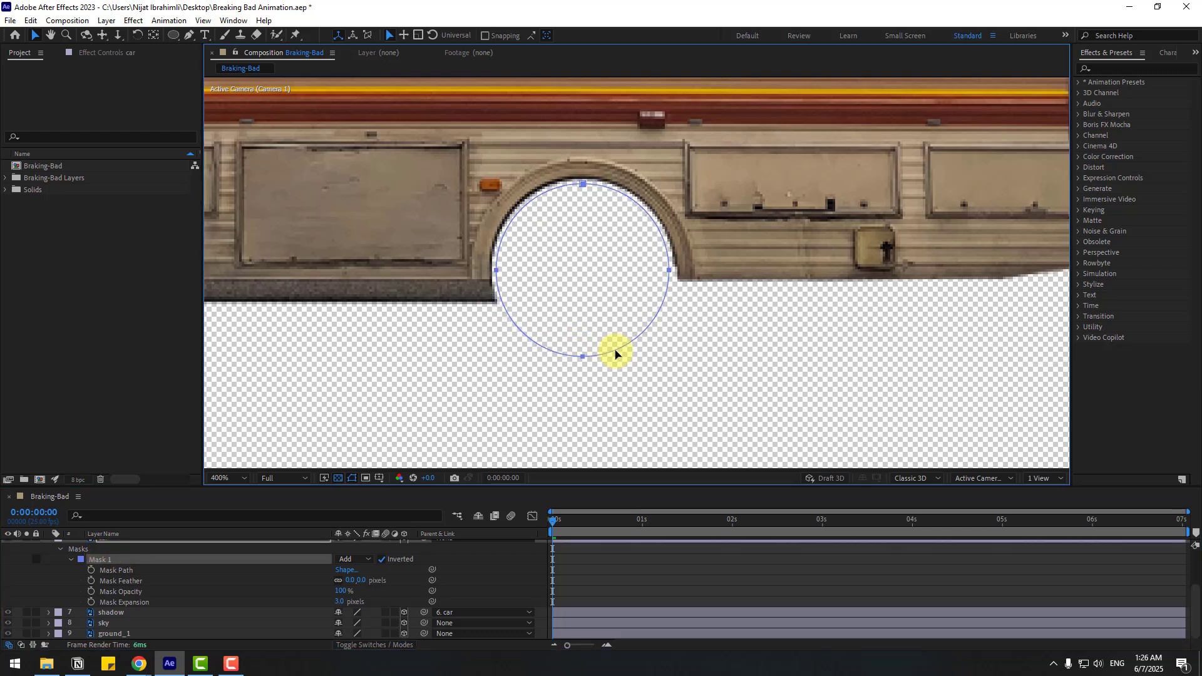
pyautogui.click(66, 591)
pyautogui.scroll(1, 72, 611)
# Duplicate the car layer and rename the copy wheel_1
pyautogui.click(49, 571)
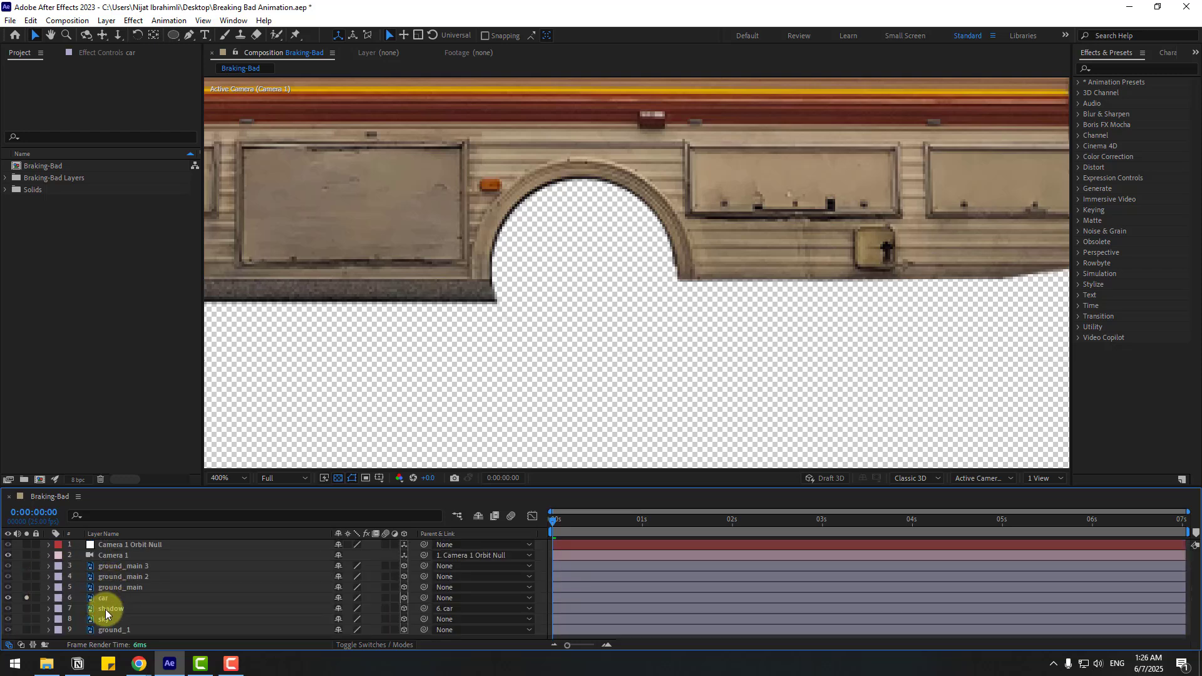
pyautogui.click(172, 600)
pyautogui.hotkey('ctrl', 'd')
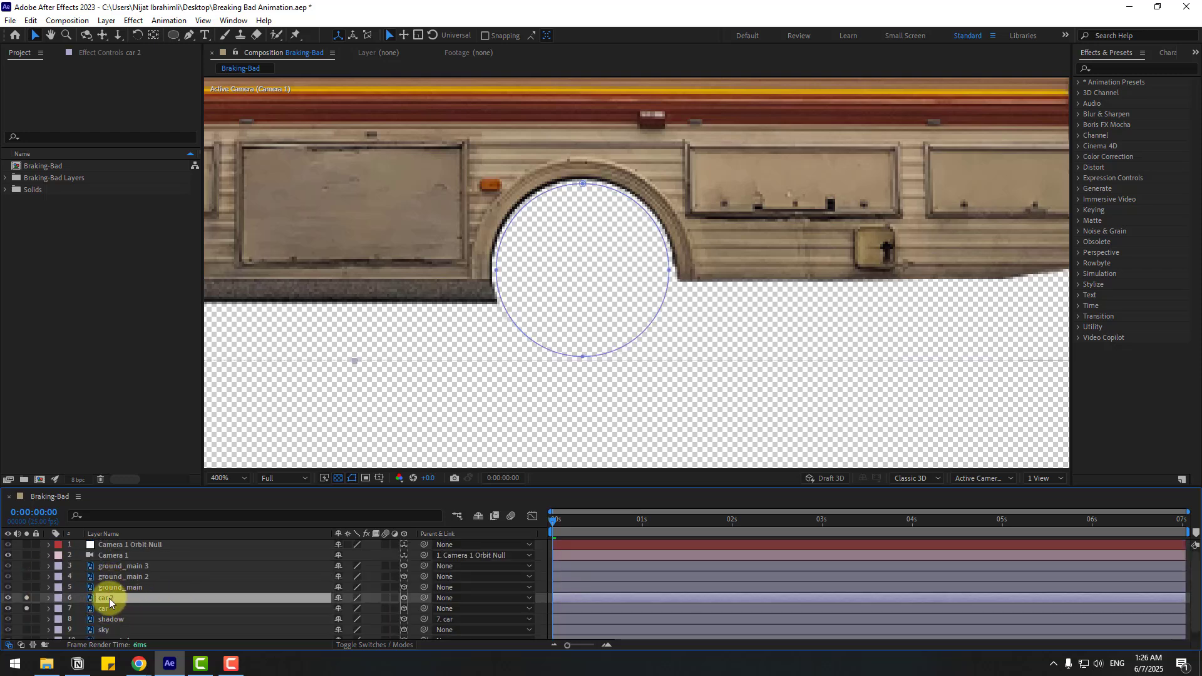
pyautogui.press('Return')
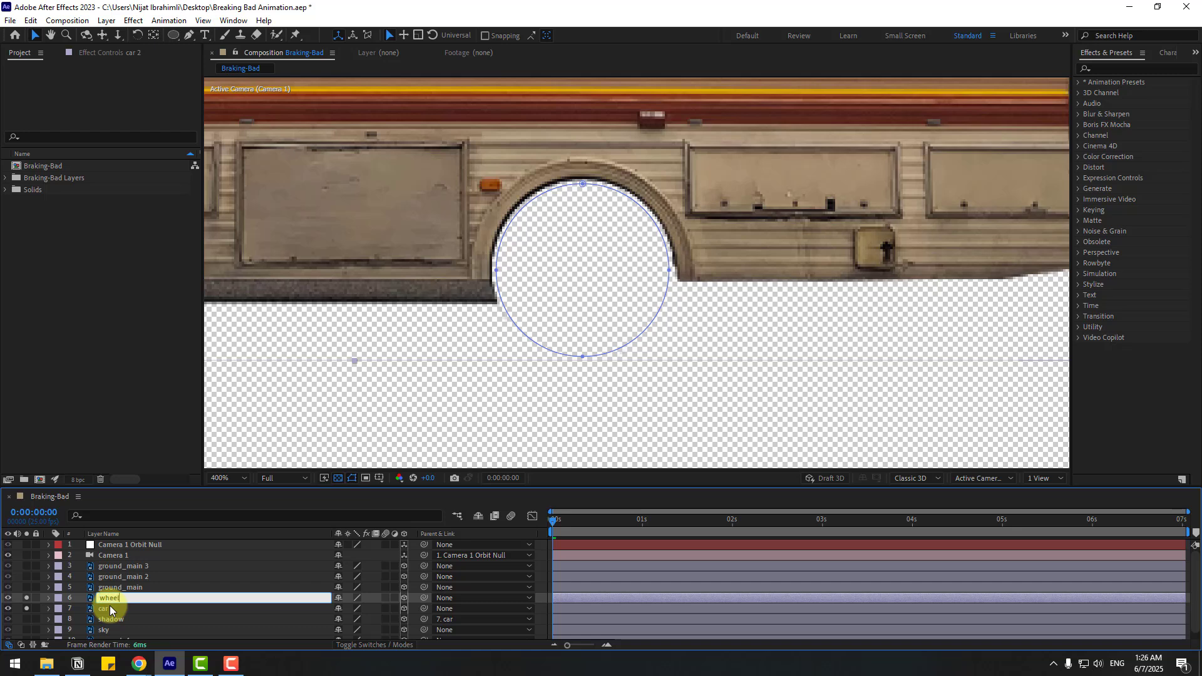
pyautogui.write('wheel_1')
pyautogui.press('Return')
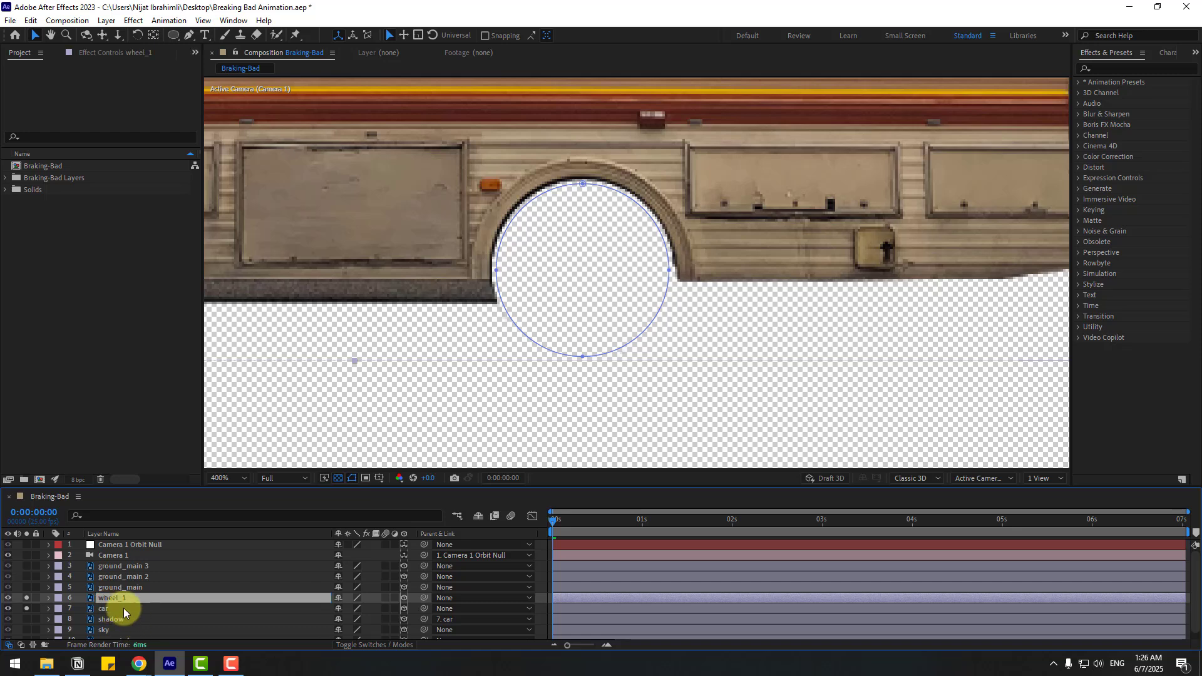
# Trace a closed Pen mask around the front wheel arch on the car layer
pyautogui.click(103, 610)
pyautogui.hscroll(-10, 479, 286)
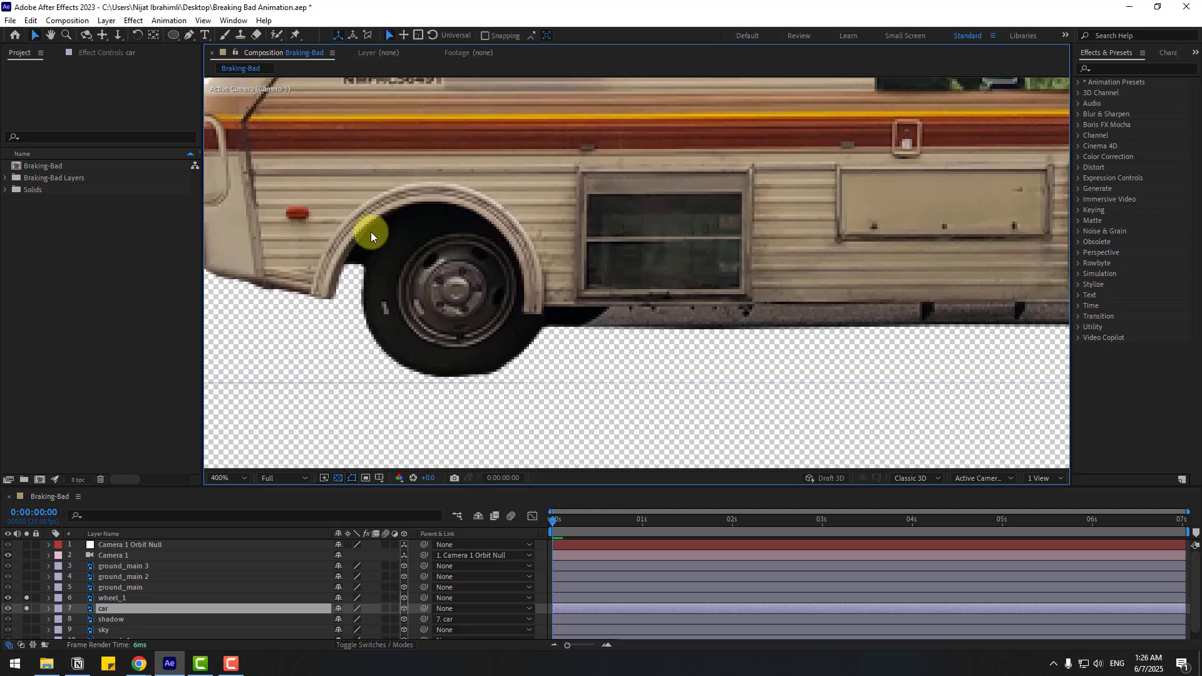
pyautogui.click(188, 37)
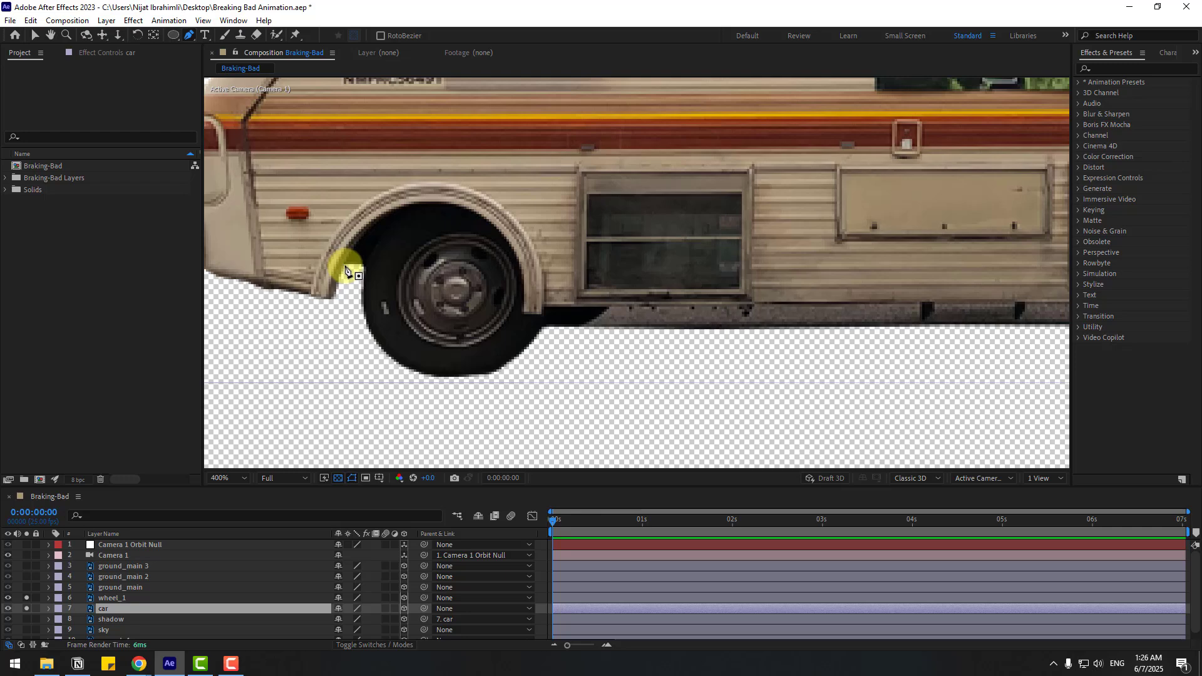
pyautogui.click(345, 266)
pyautogui.scroll(-1, 501, 269)
pyautogui.scroll(4, 572, 241)
pyautogui.scroll(-5, 671, 241)
pyautogui.scroll(2, 526, 194)
pyautogui.click(576, 189)
pyautogui.click(628, 236)
pyautogui.click(637, 293)
pyautogui.click(655, 295)
pyautogui.click(661, 328)
pyautogui.click(519, 397)
pyautogui.click(469, 292)
pyautogui.click(458, 246)
# Set the car layer's Mask 2 mode to Subtract
pyautogui.click(48, 609)
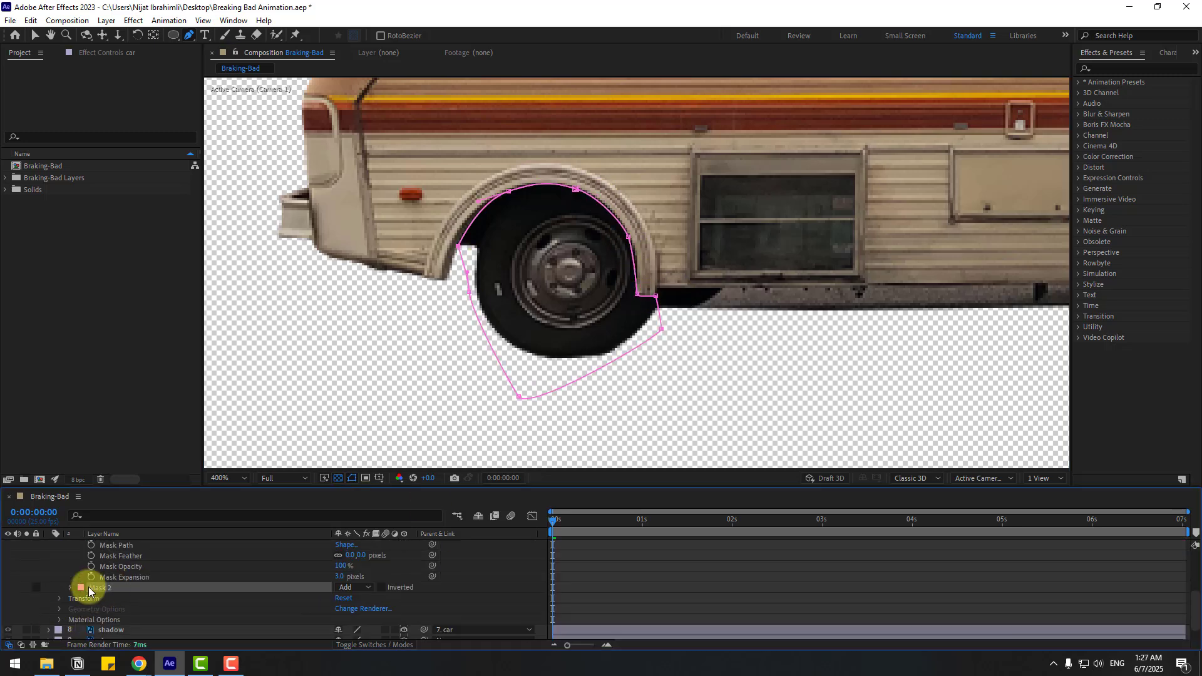
pyautogui.click(348, 588)
pyautogui.click(381, 520)
pyautogui.scroll(3, 370, 592)
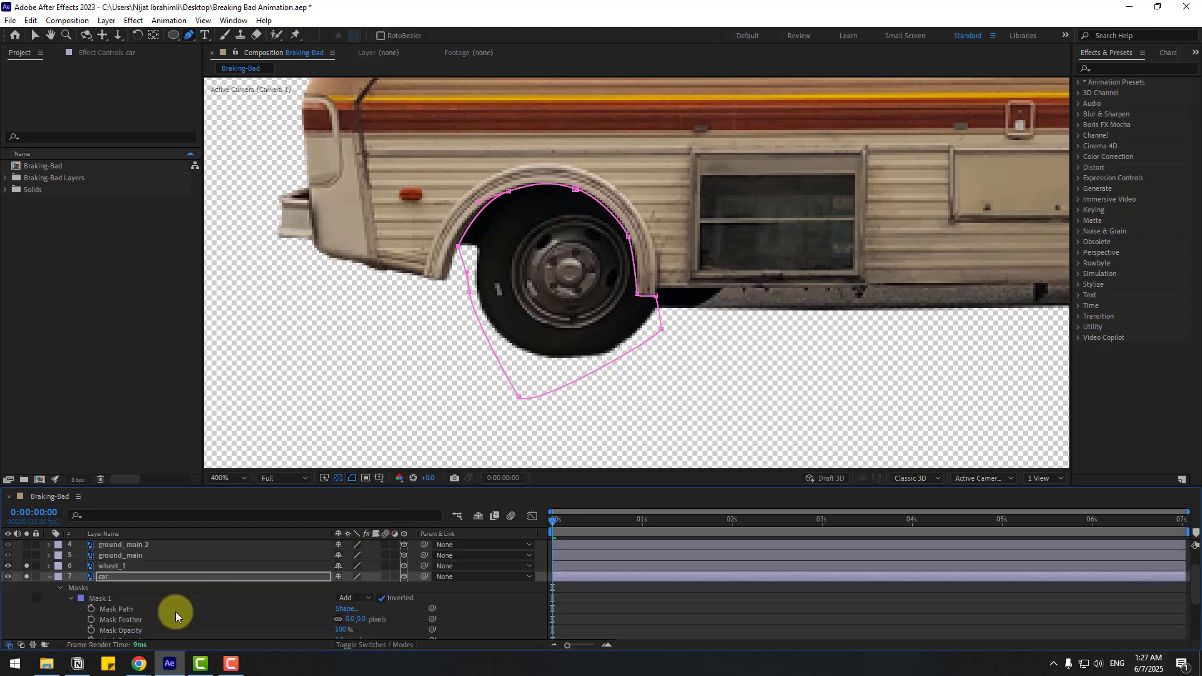
pyautogui.click(107, 570)
# Solo the wheel_1 layer in the preview and collapse the car's properties
pyautogui.click(28, 565)
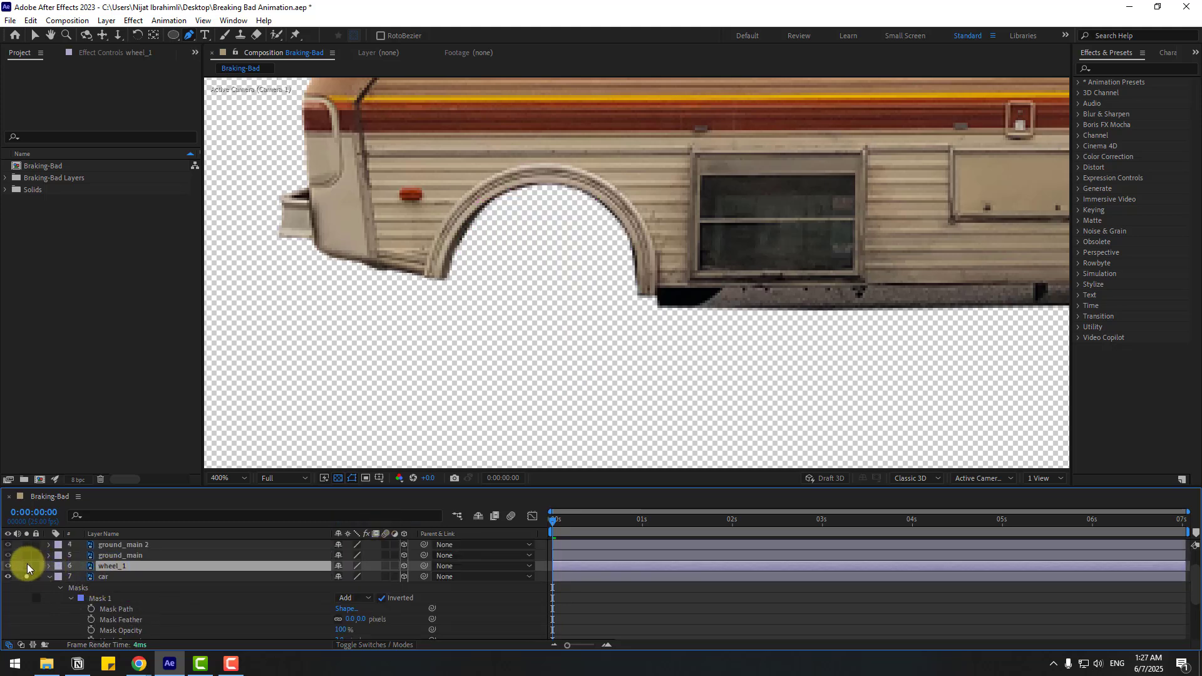
pyautogui.scroll(-2, 189, 608)
pyautogui.scroll(2, 190, 608)
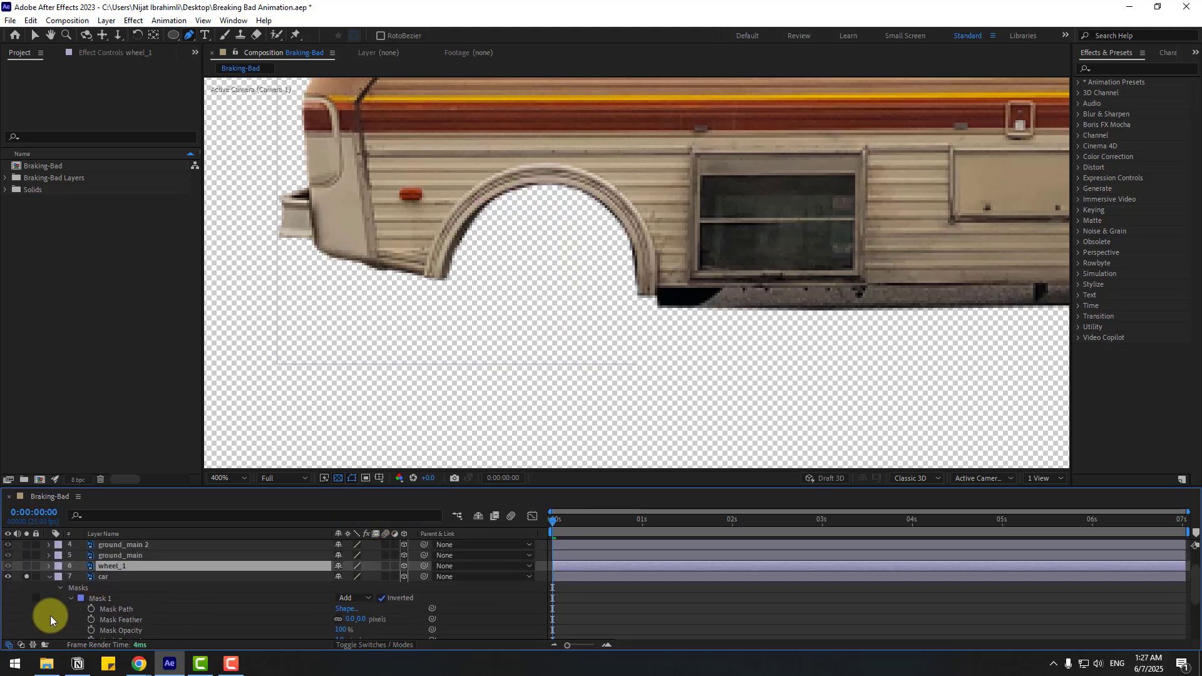
pyautogui.click(49, 578)
pyautogui.scroll(2, 94, 611)
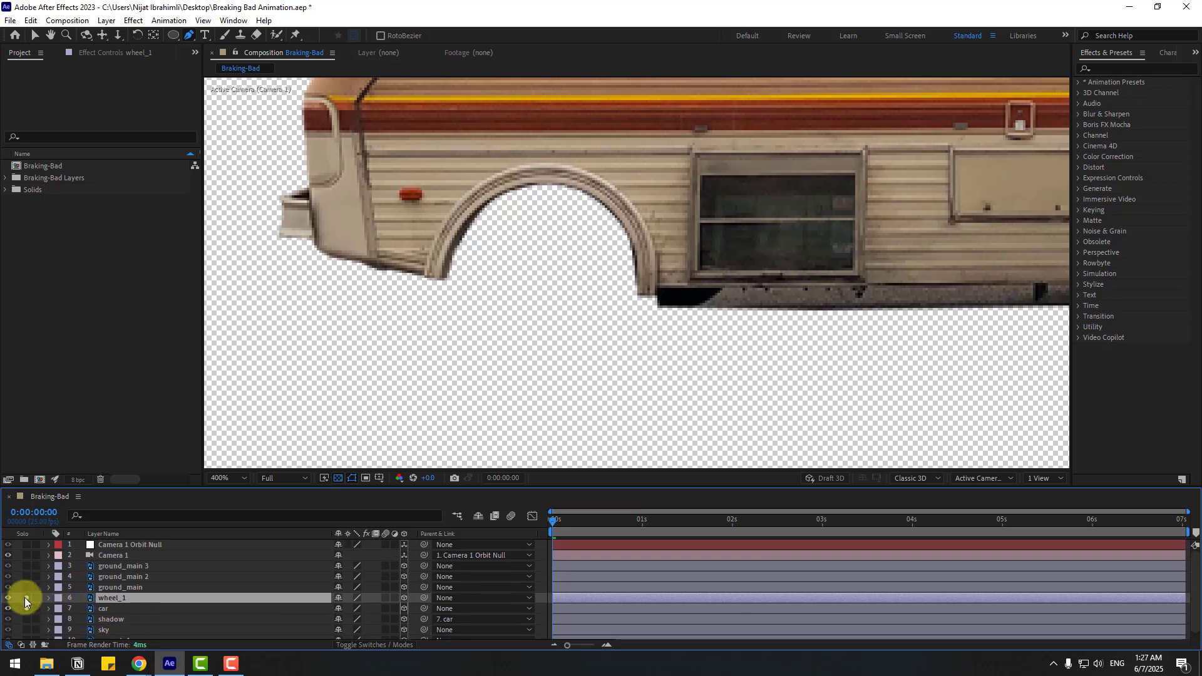
pyautogui.click(25, 600)
pyautogui.scroll(-2, 965, 274)
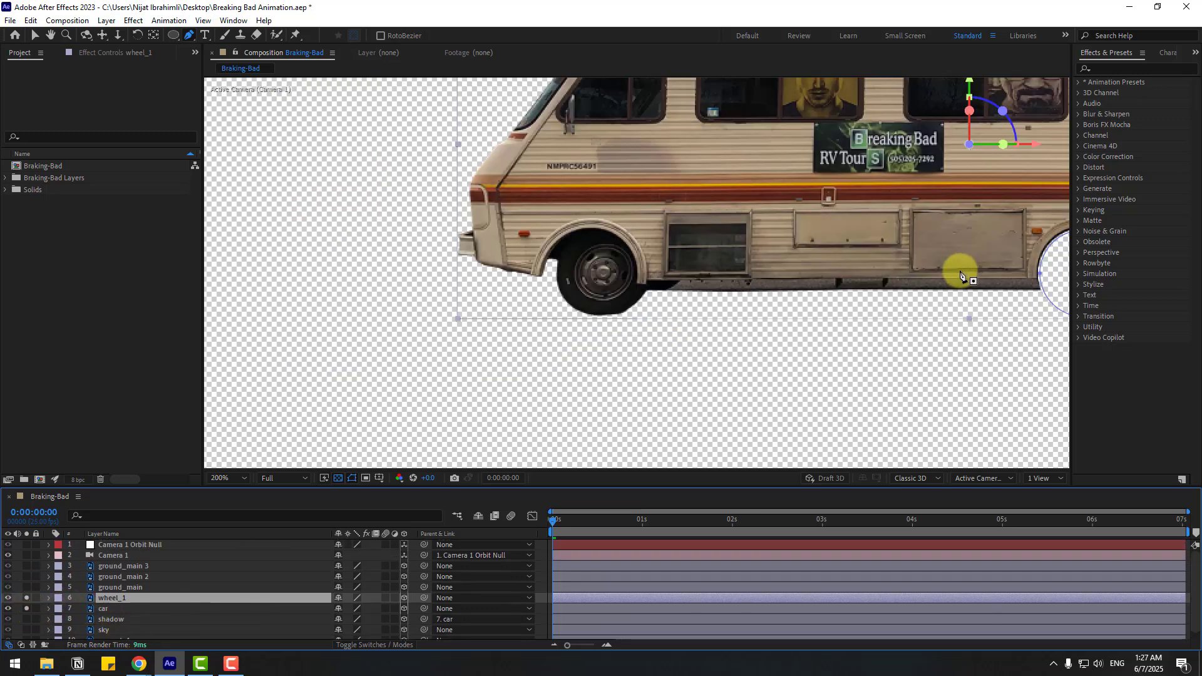
pyautogui.moveTo(964, 273); pyautogui.dragTo(681, 303)
pyautogui.click(34, 35)
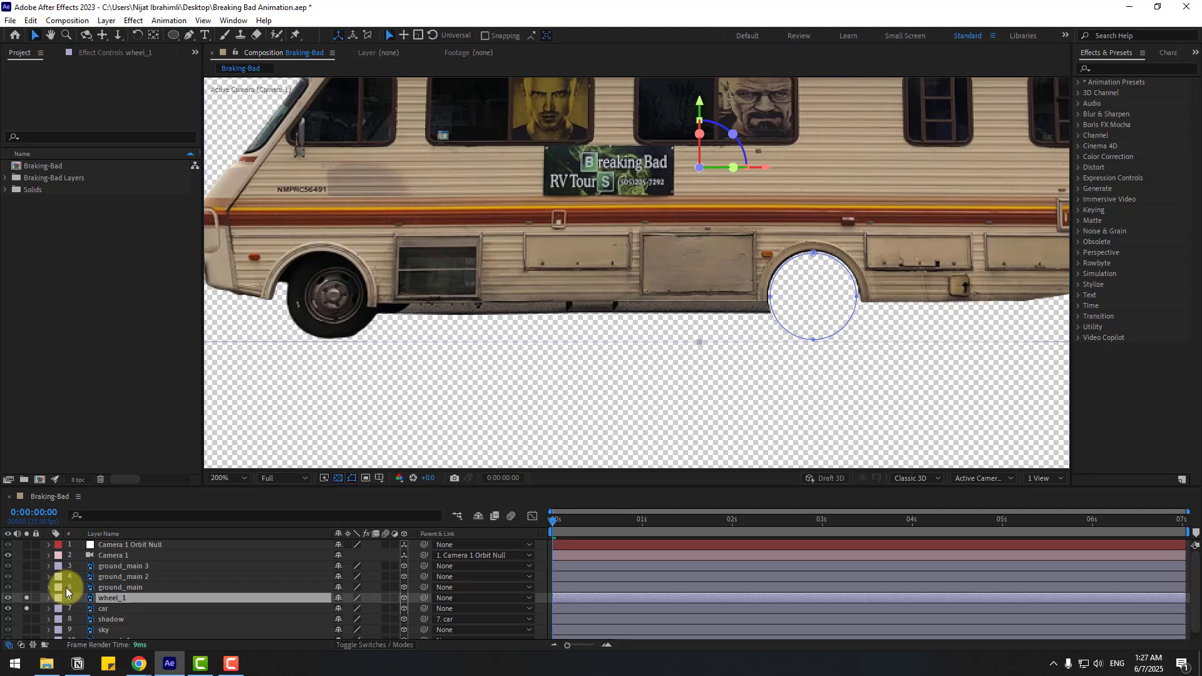
# Uncheck Inverted on wheel_1's Mask 1 so only the rear wheel shows
pyautogui.click(48, 598)
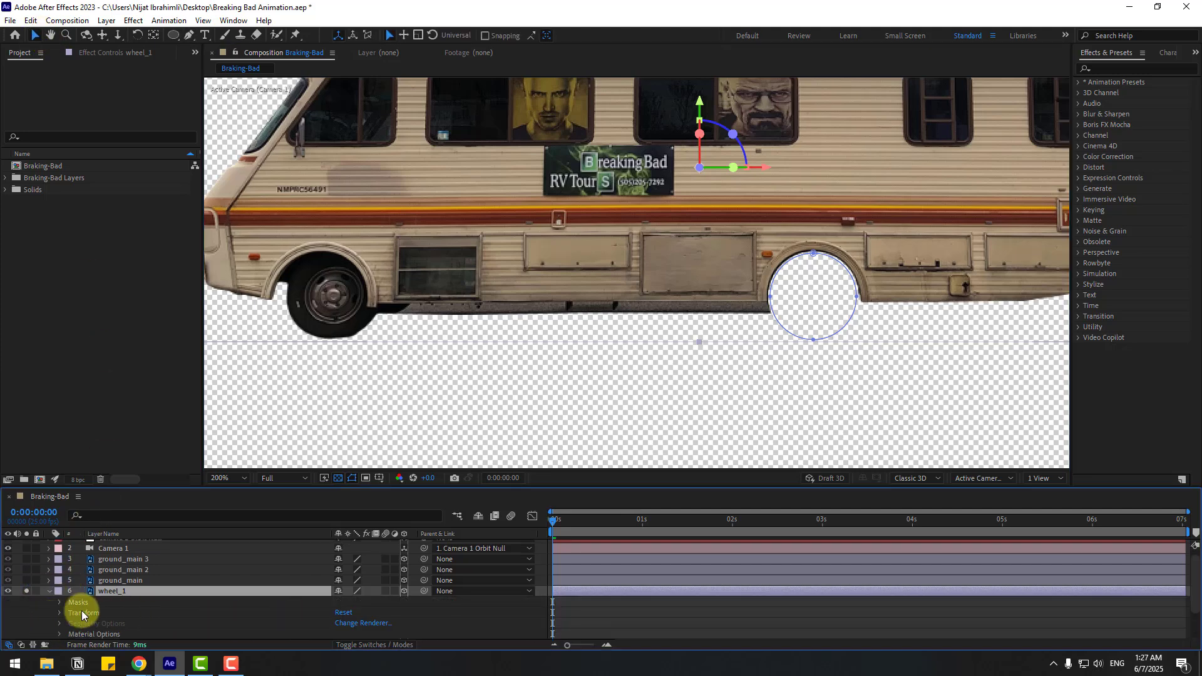
pyautogui.click(59, 601)
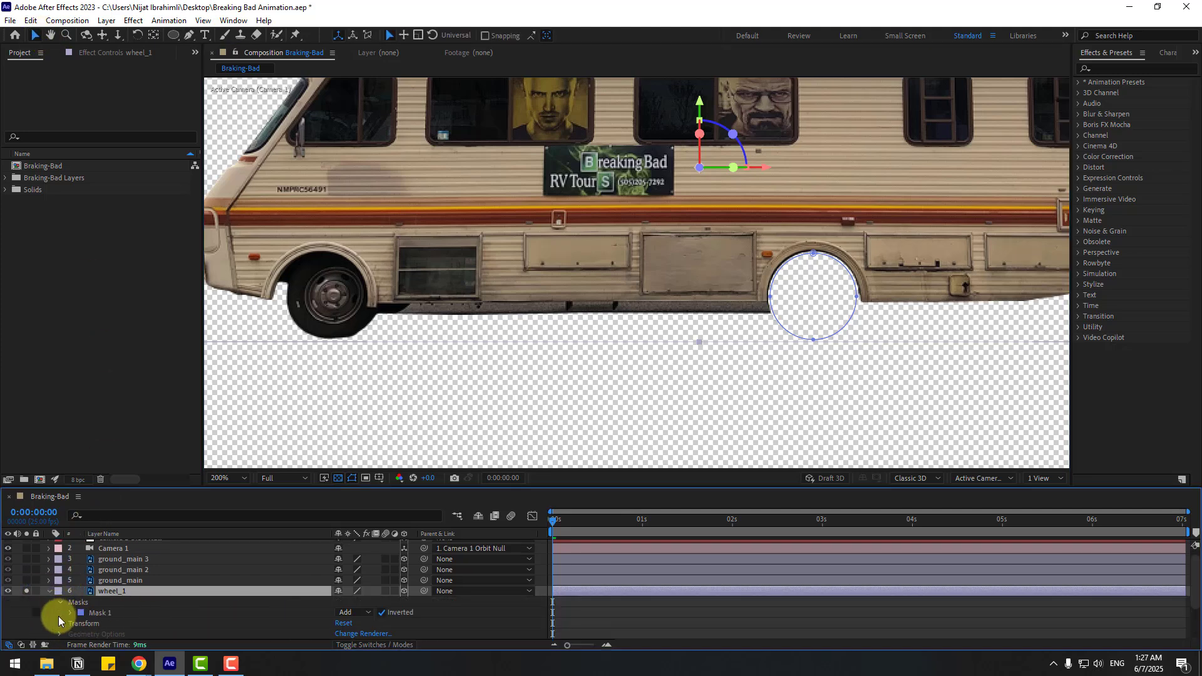
pyautogui.click(382, 613)
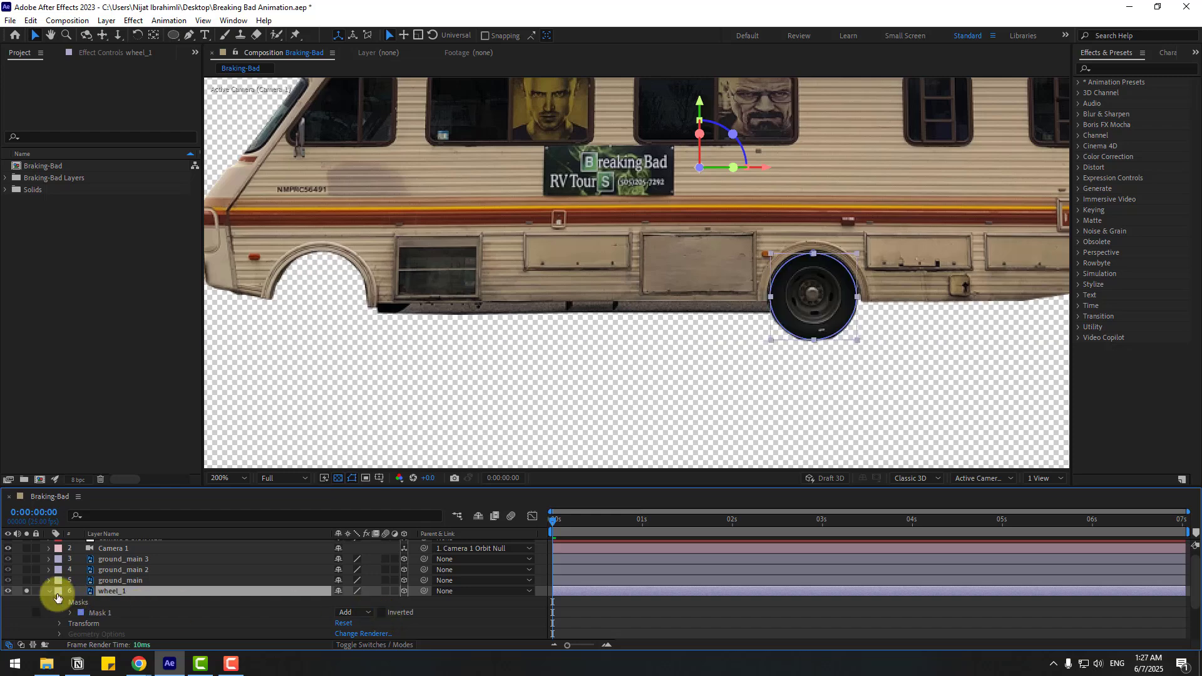
pyautogui.click(49, 591)
pyautogui.click(103, 602)
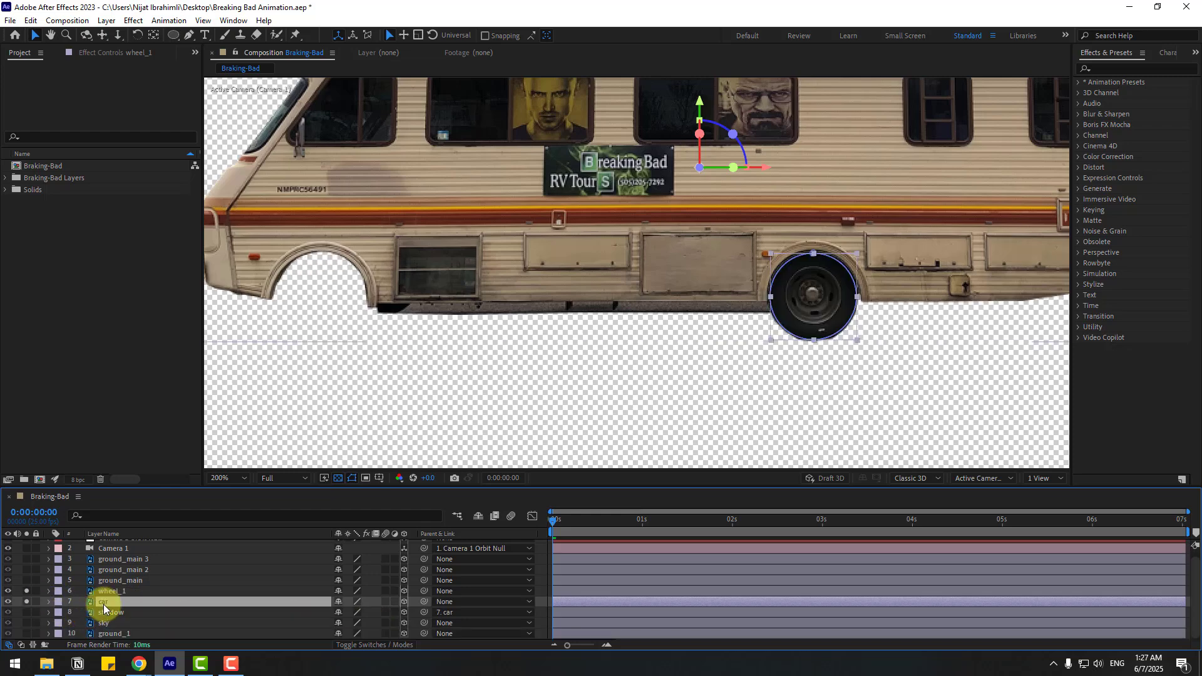
pyautogui.scroll(3, 639, 125)
pyautogui.click(113, 591)
pyautogui.click(784, 318)
pyautogui.moveTo(784, 320); pyautogui.dragTo(791, 303)
pyautogui.hotkey('ctrl', 'z')
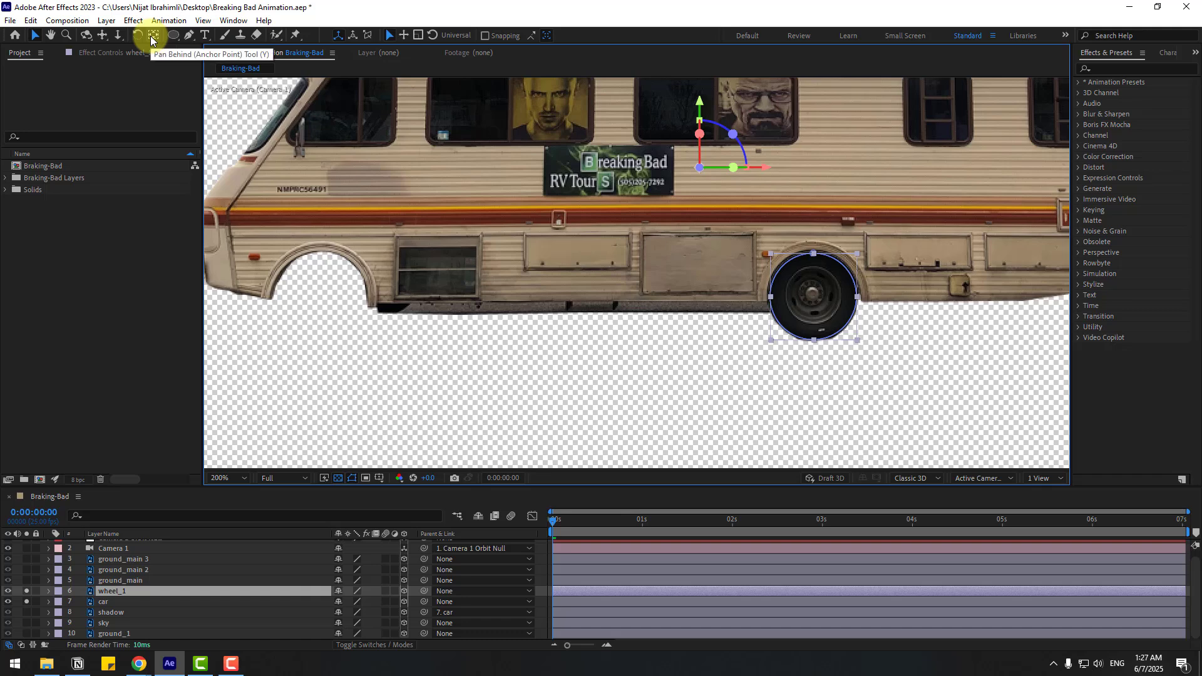
# Centre wheel_1's anchor point on the wheel and scrub its Z Rotation
pyautogui.hotkey('ctrl', 'alt', 'Home')
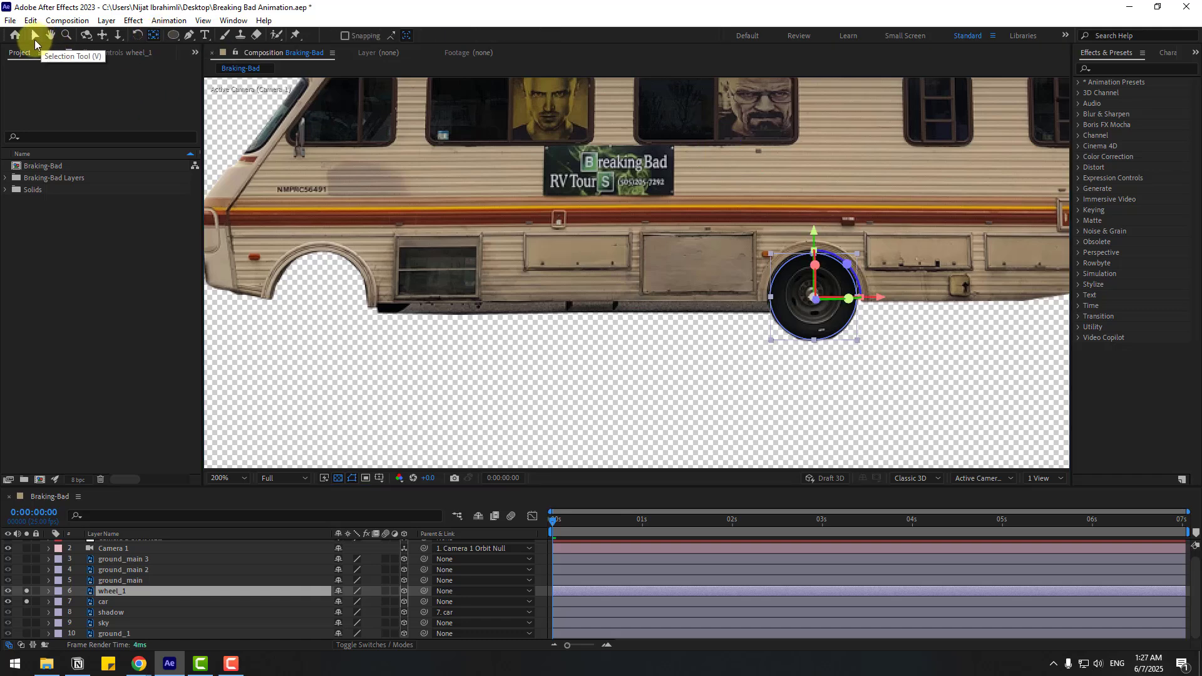
pyautogui.press('r')
pyautogui.scroll(-1, 279, 620)
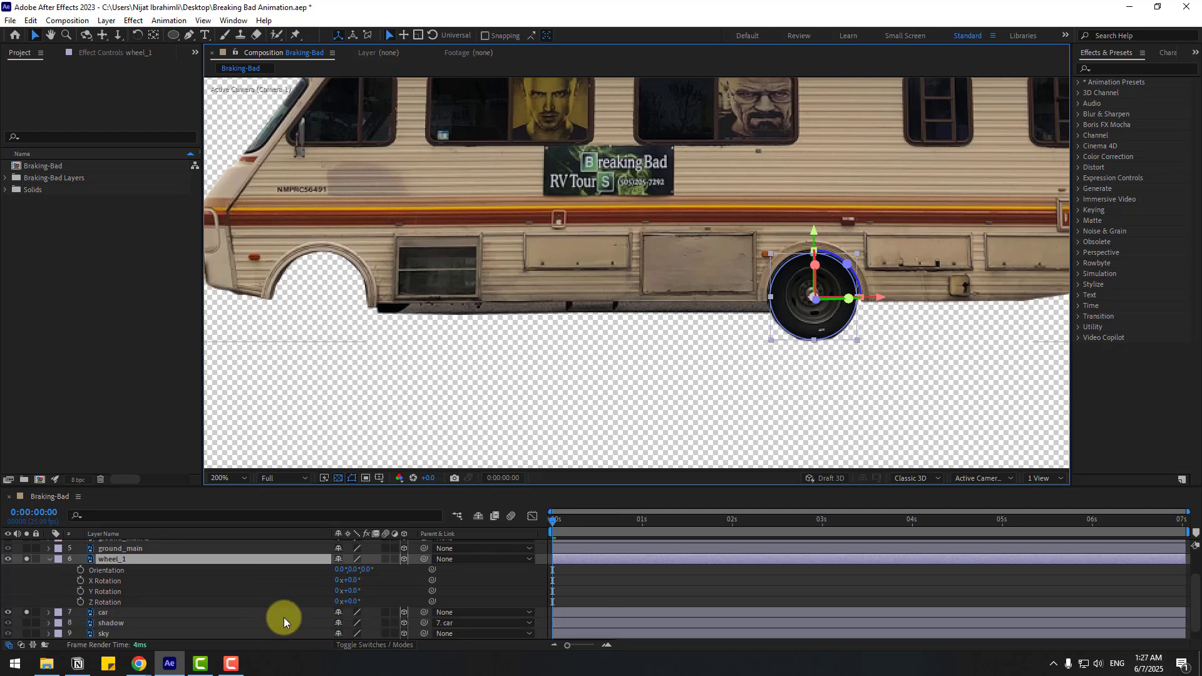
pyautogui.moveTo(359, 600); pyautogui.dragTo(583, 600)
pyautogui.click(49, 559)
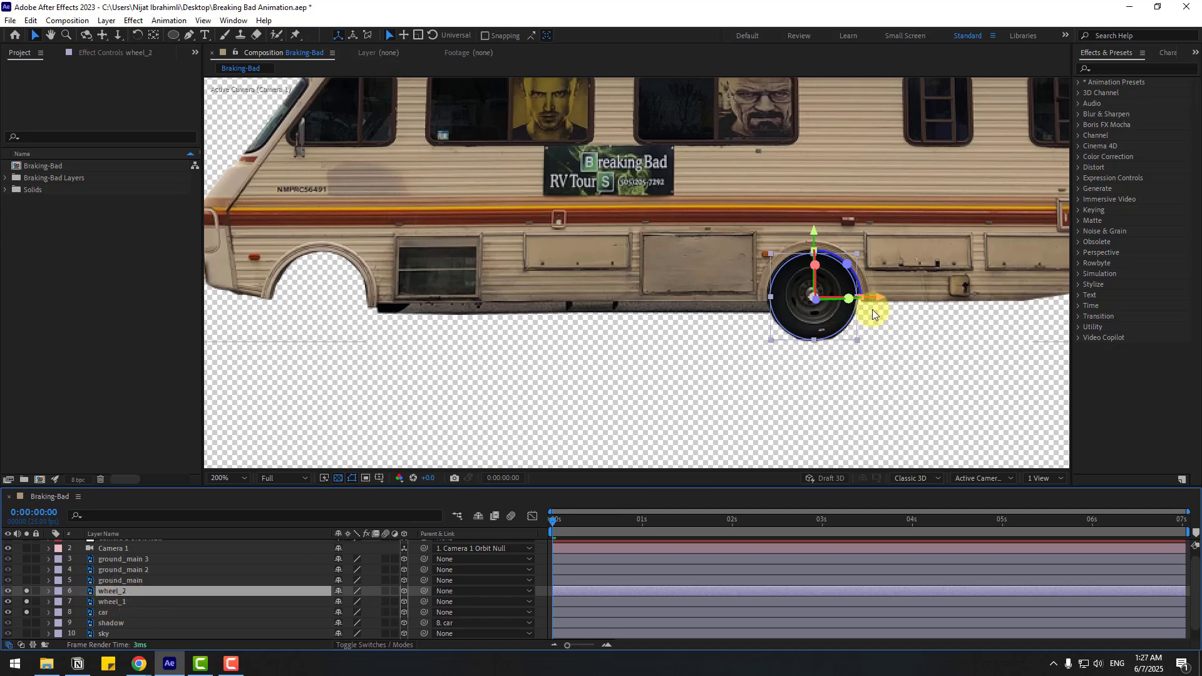
# Move wheel_2 along X into the front arch and save the project
pyautogui.moveTo(876, 299); pyautogui.dragTo(384, 307)
pyautogui.press('/')
pyautogui.click(559, 362)
pyautogui.moveTo(745, 258); pyautogui.dragTo(714, 281)
pyautogui.hotkey('ctrl', 's')
# Create a new Null Object over the van and centre its anchor point
pyautogui.click(109, 613)
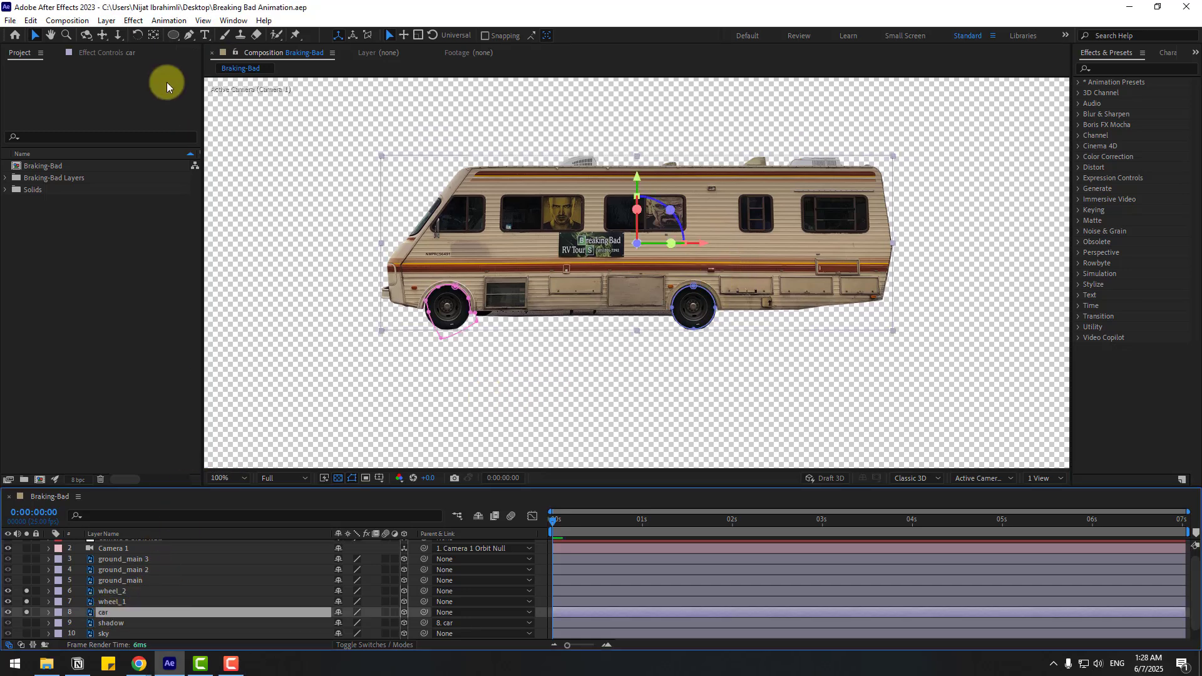
pyautogui.click(108, 21)
pyautogui.moveTo(125, 35)
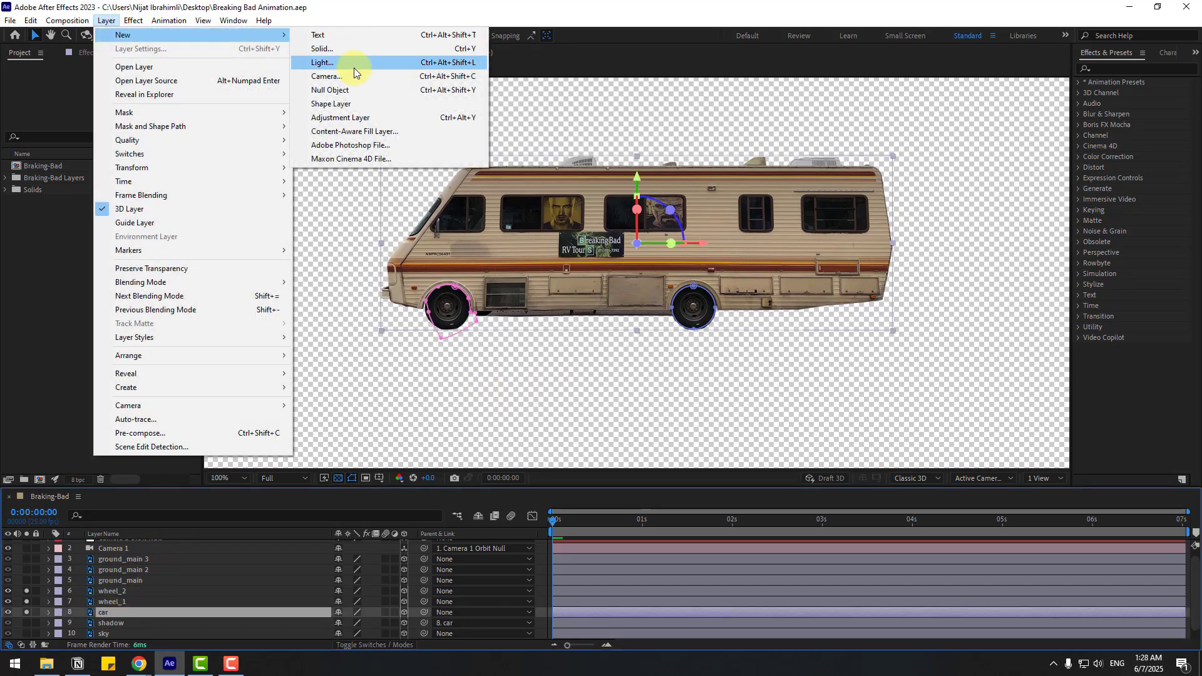
pyautogui.click(349, 89)
pyautogui.moveTo(664, 269); pyautogui.dragTo(624, 252)
pyautogui.press('Return')
pyautogui.click(155, 35)
pyautogui.press('v')
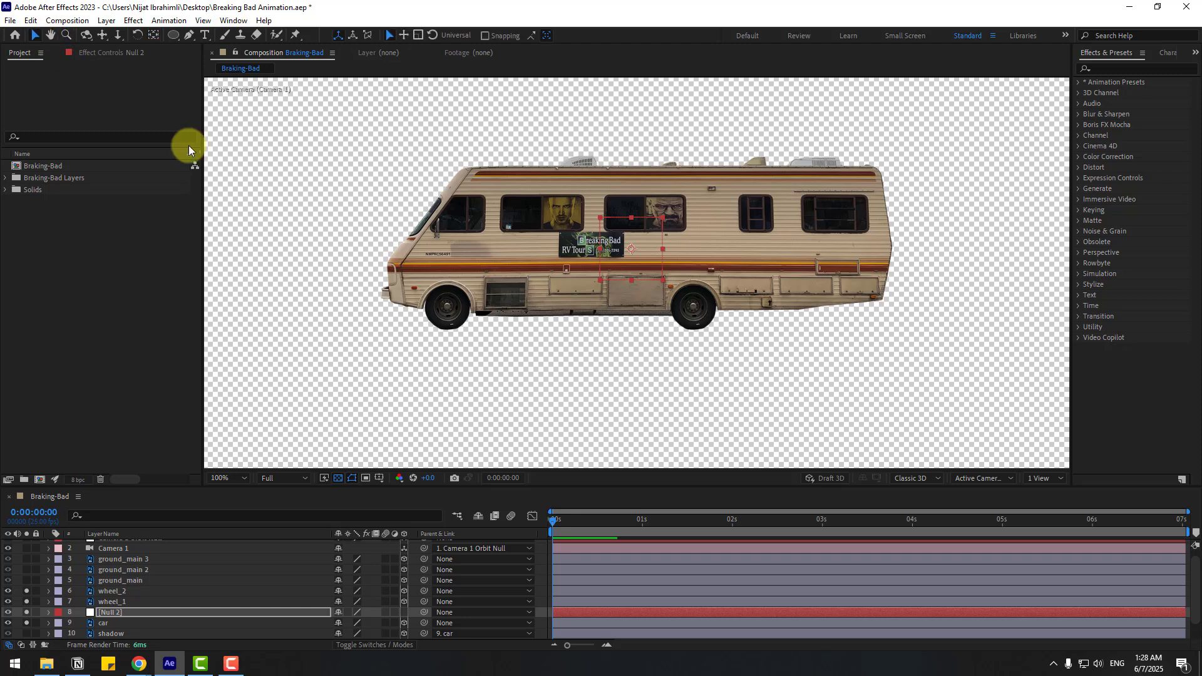
pyautogui.click(644, 251)
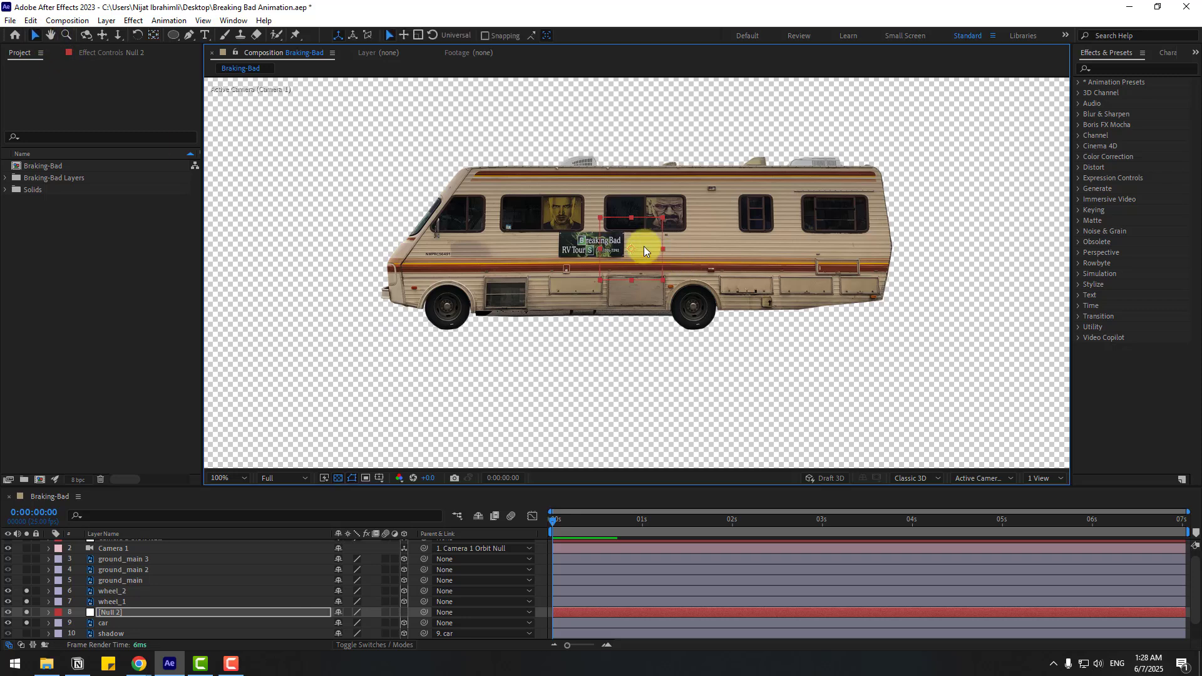
# Parent wheel_2, wheel_1 and car to Null 2, then unsolo wheel_1
pyautogui.click(133, 591)
pyautogui.keyDown('ctrl'); pyautogui.click(125, 601); pyautogui.keyUp('ctrl')
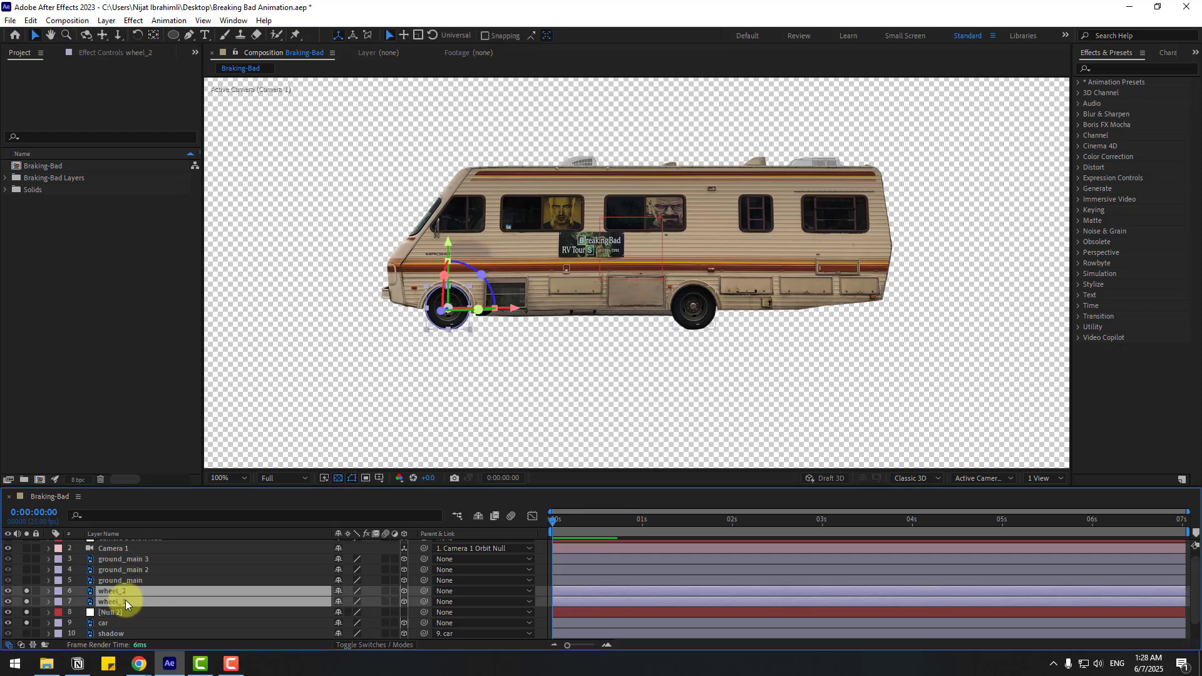
pyautogui.keyDown('ctrl'); pyautogui.click(104, 623); pyautogui.keyUp('ctrl')
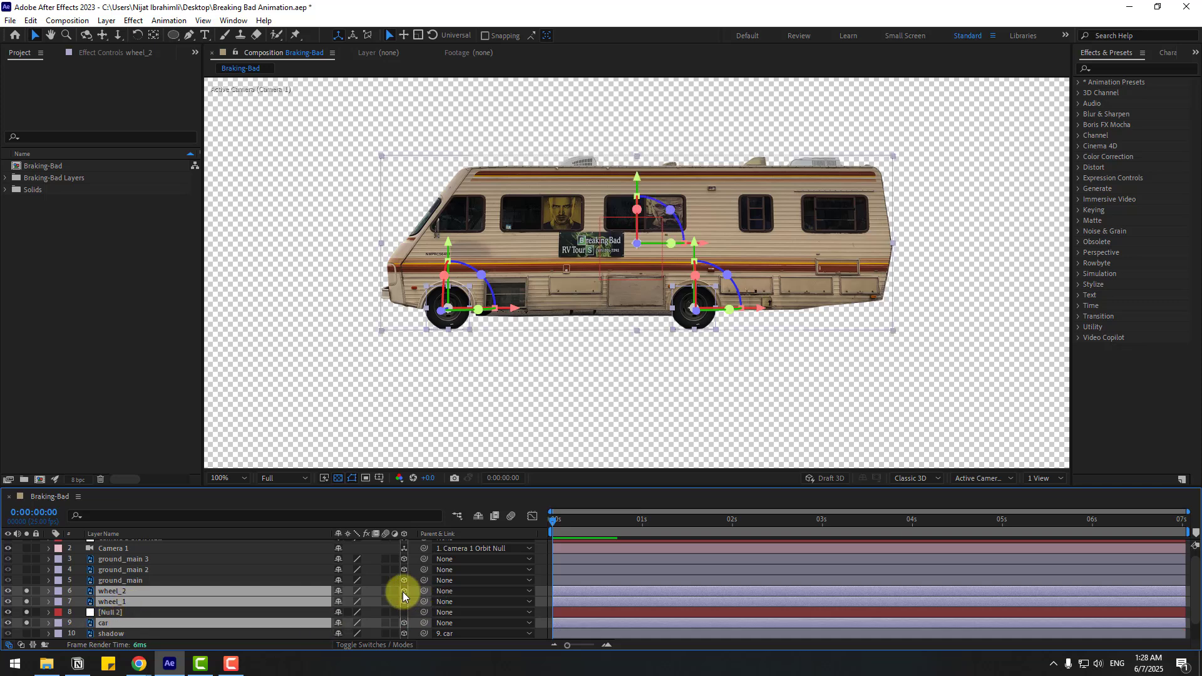
pyautogui.moveTo(422, 591); pyautogui.dragTo(125, 612)
pyautogui.click(115, 613)
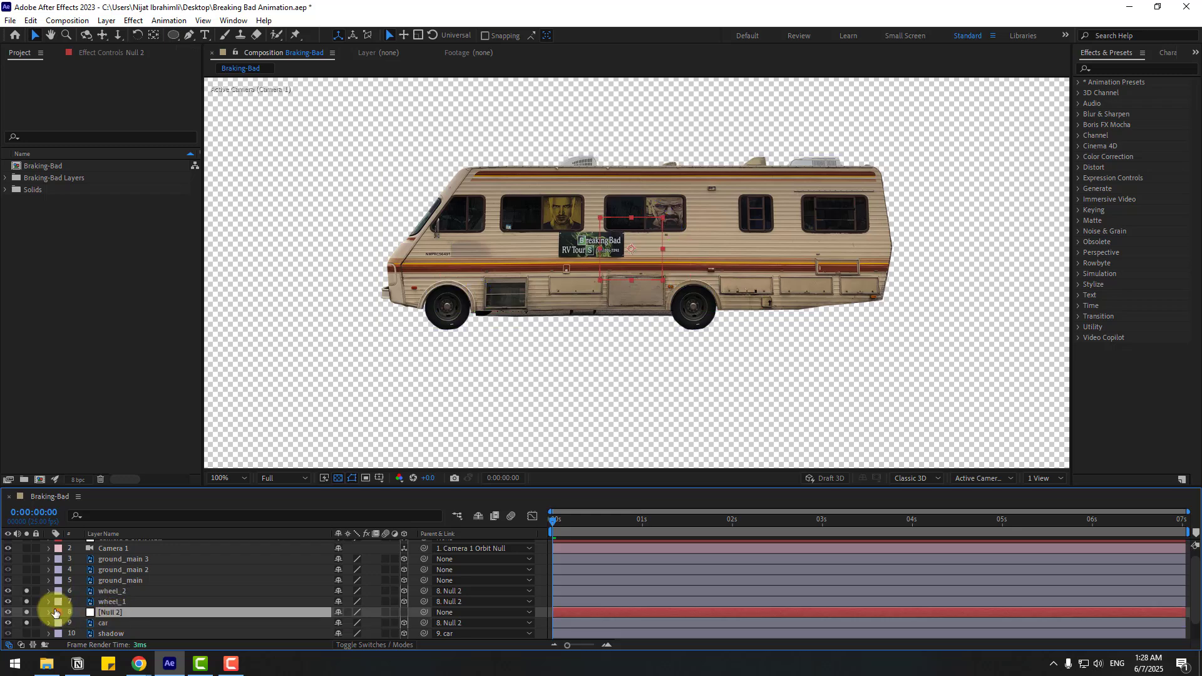
pyautogui.click(27, 601)
# Keyframe Null 2's Position off-screen right at 1s and near frame centre at 4s
pyautogui.click(26, 623)
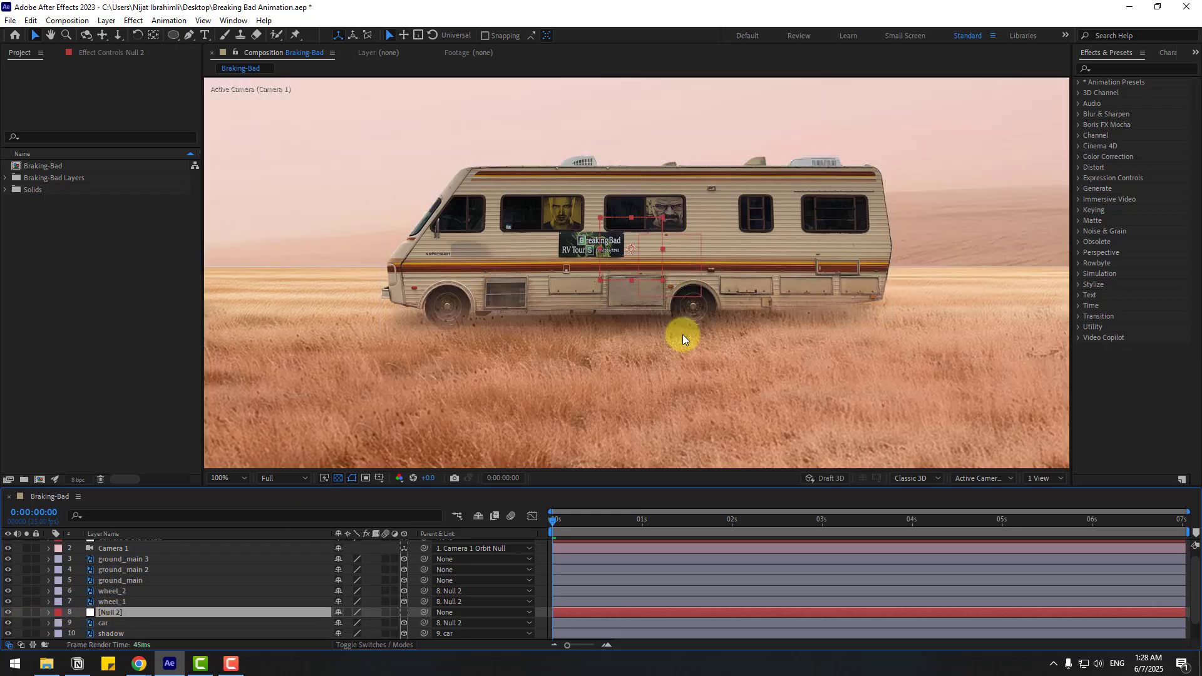
pyautogui.scroll(-2, 685, 322)
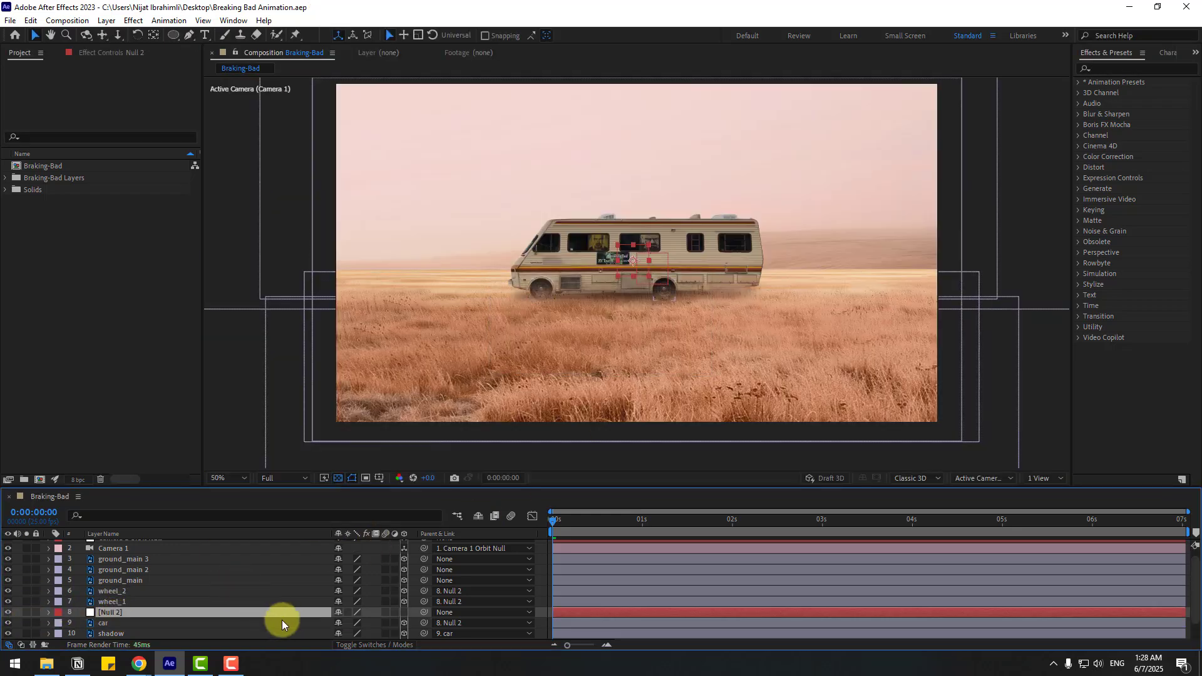
pyautogui.press('p')
pyautogui.moveTo(336, 628); pyautogui.dragTo(996, 588)
pyautogui.moveTo(560, 528); pyautogui.dragTo(645, 521)
pyautogui.click(81, 623)
pyautogui.click(917, 524)
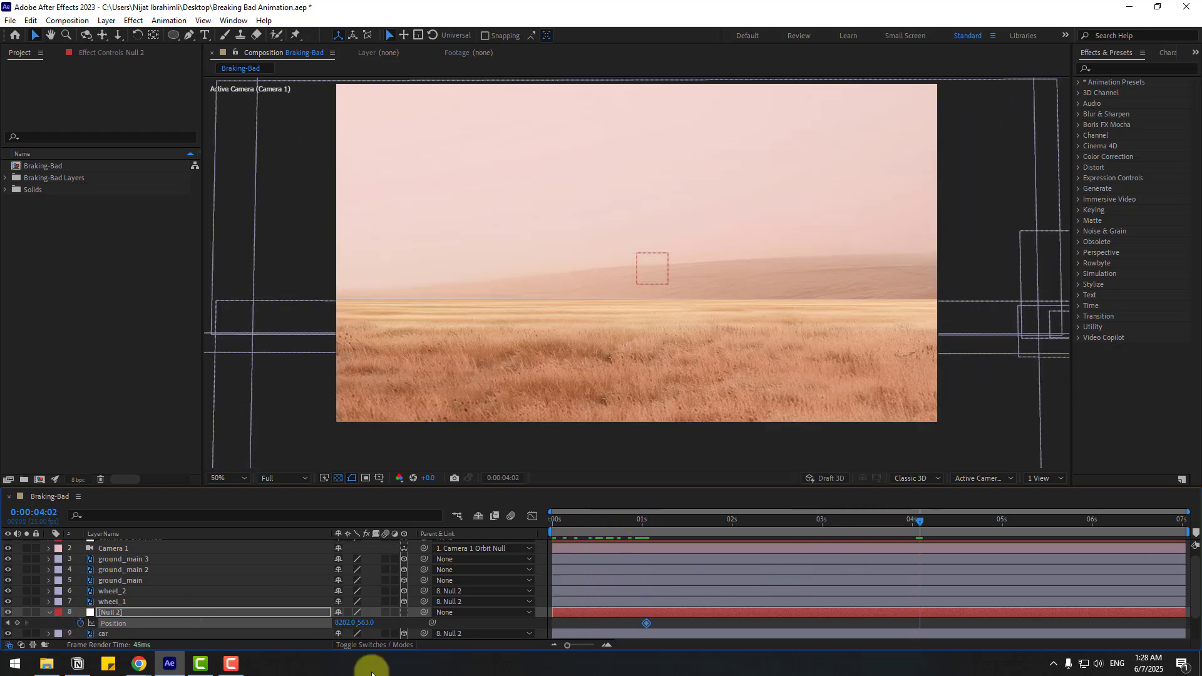
pyautogui.moveTo(344, 628); pyautogui.dragTo(166, 624)
pyautogui.moveTo(338, 626); pyautogui.dragTo(288, 623)
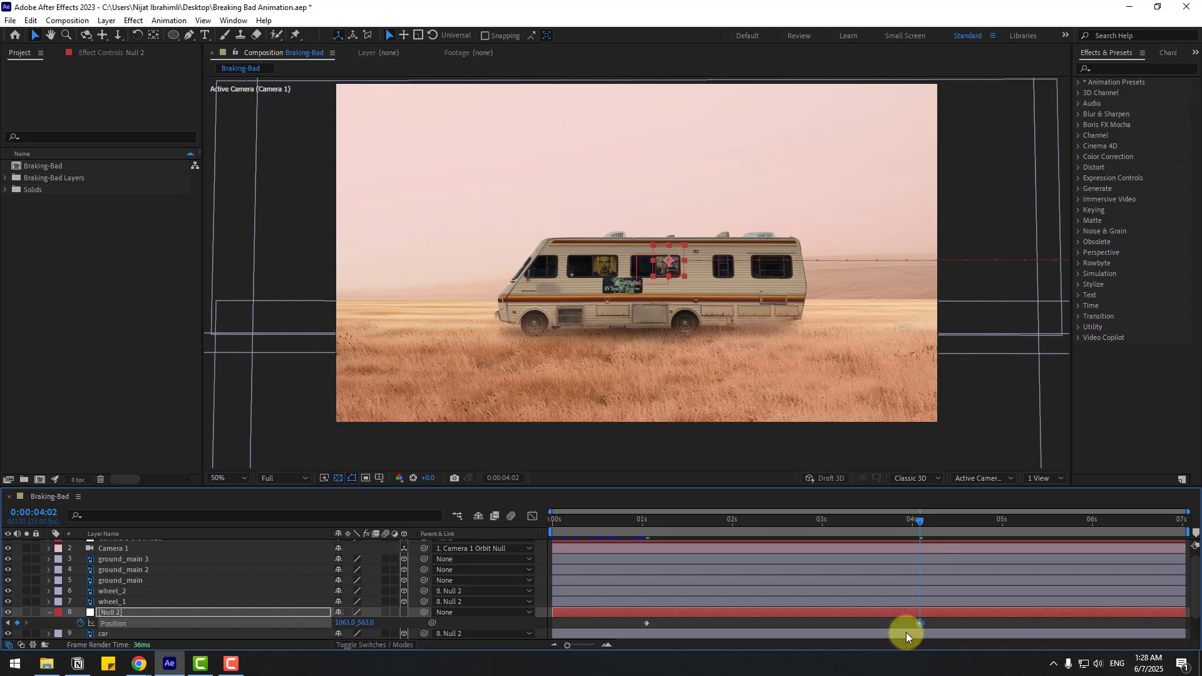
# Apply Easy Ease, shape the speed curve to peak early and taper, then preview
pyautogui.rightClick(646, 623)
pyautogui.moveTo(661, 614)
pyautogui.click(850, 533)
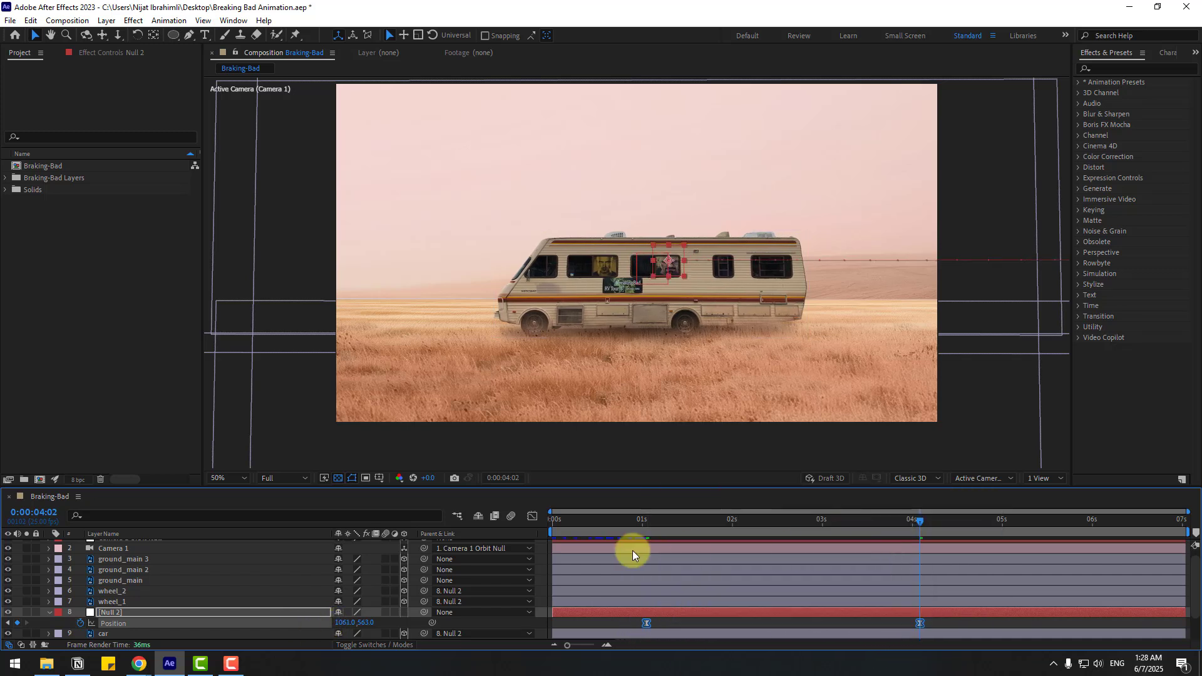
pyautogui.click(531, 517)
pyautogui.click(914, 608)
pyautogui.moveTo(875, 615); pyautogui.dragTo(794, 614)
pyautogui.press('space')
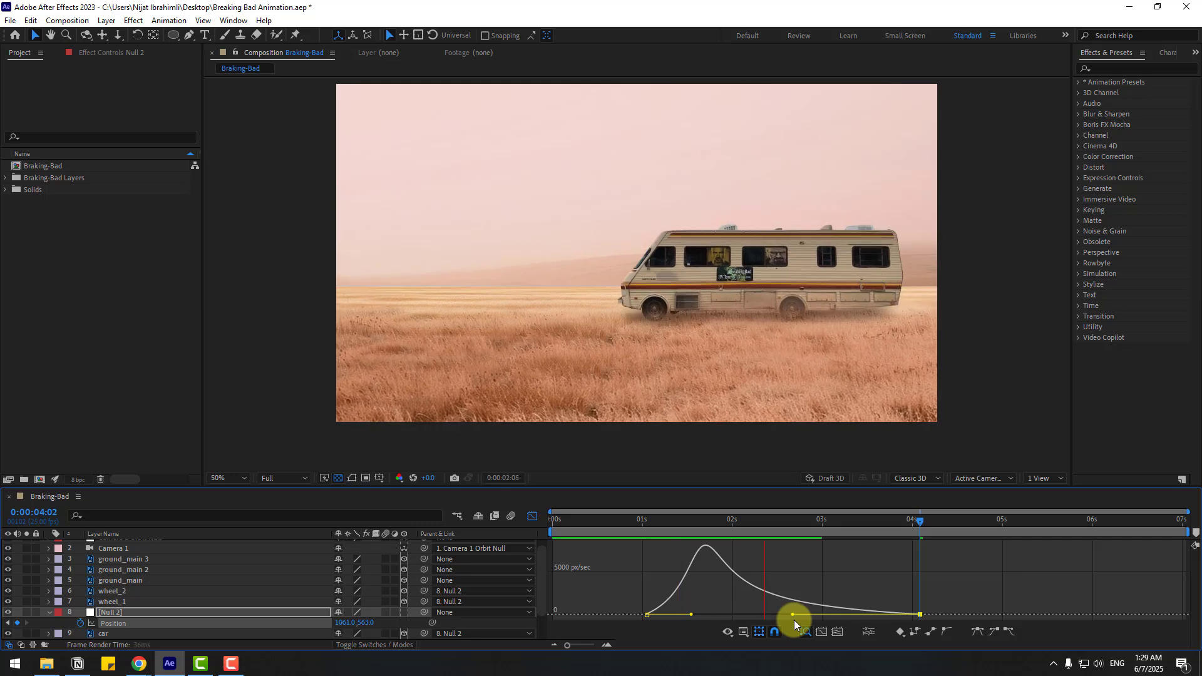
# Move Null 2's last Position keyframe from about 4s to 0:00:03:00
pyautogui.click(764, 527)
pyautogui.click(534, 517)
pyautogui.moveTo(916, 625); pyautogui.dragTo(823, 625)
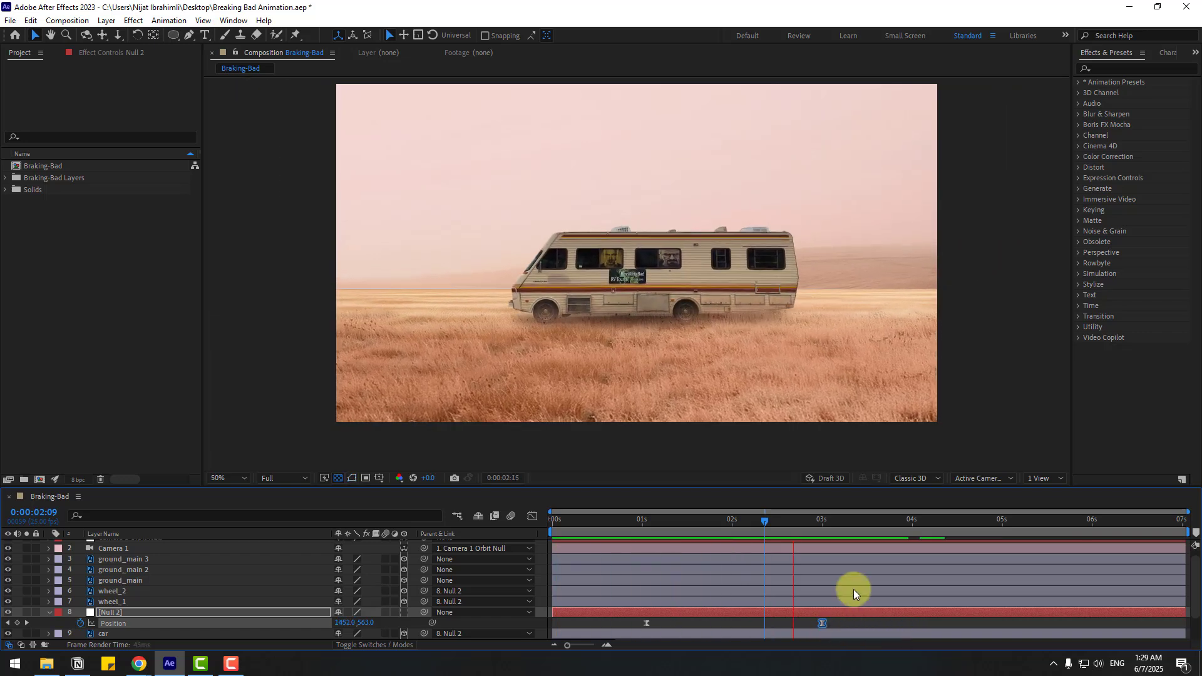
# Save the project, then lower the car layer's anchor point to wheel level with the Pan Behind tool
pyautogui.click(772, 520)
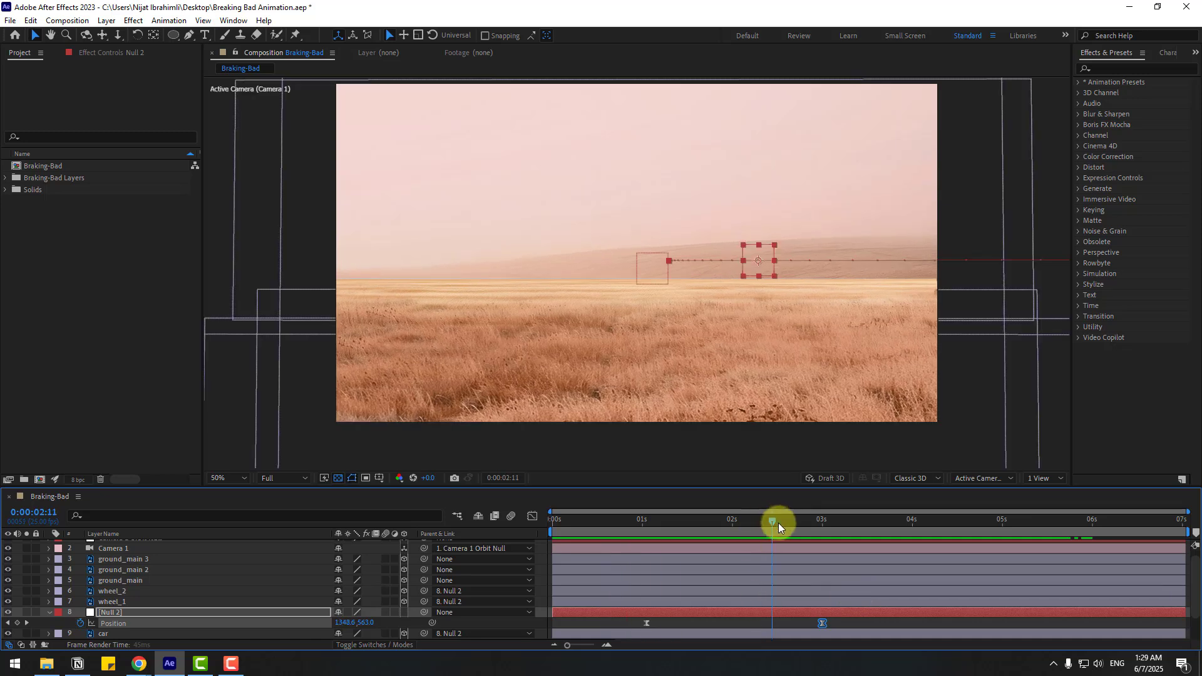
pyautogui.hotkey('ctrl', 's')
pyautogui.click(106, 634)
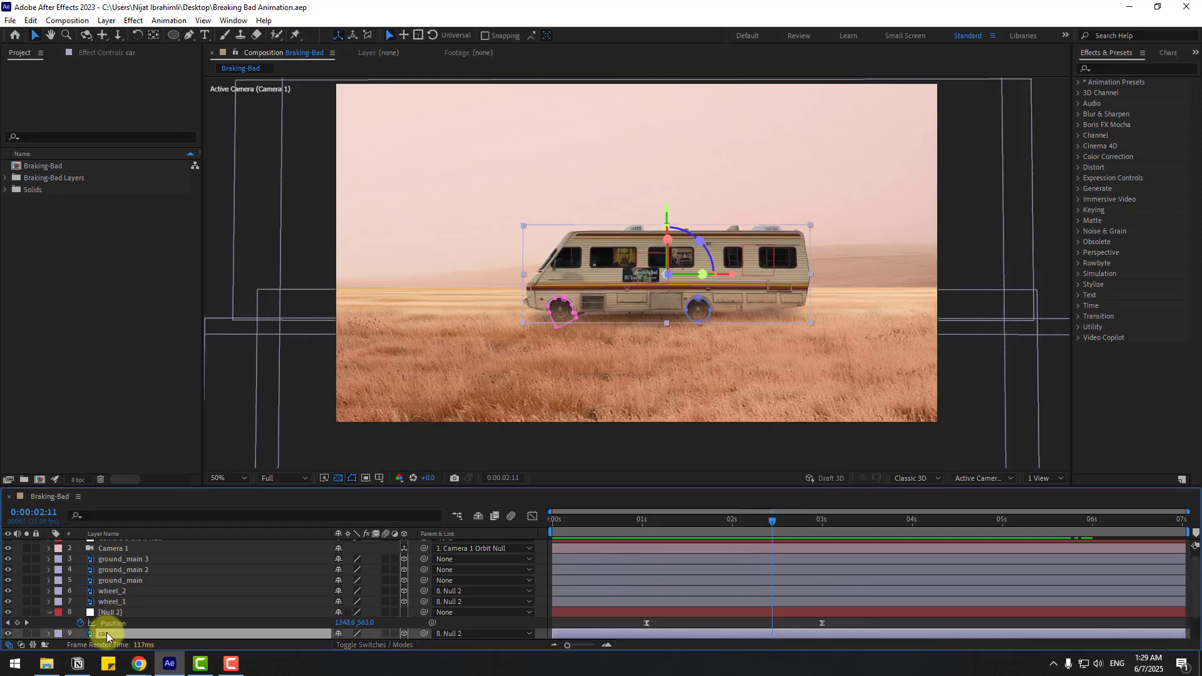
pyautogui.click(155, 38)
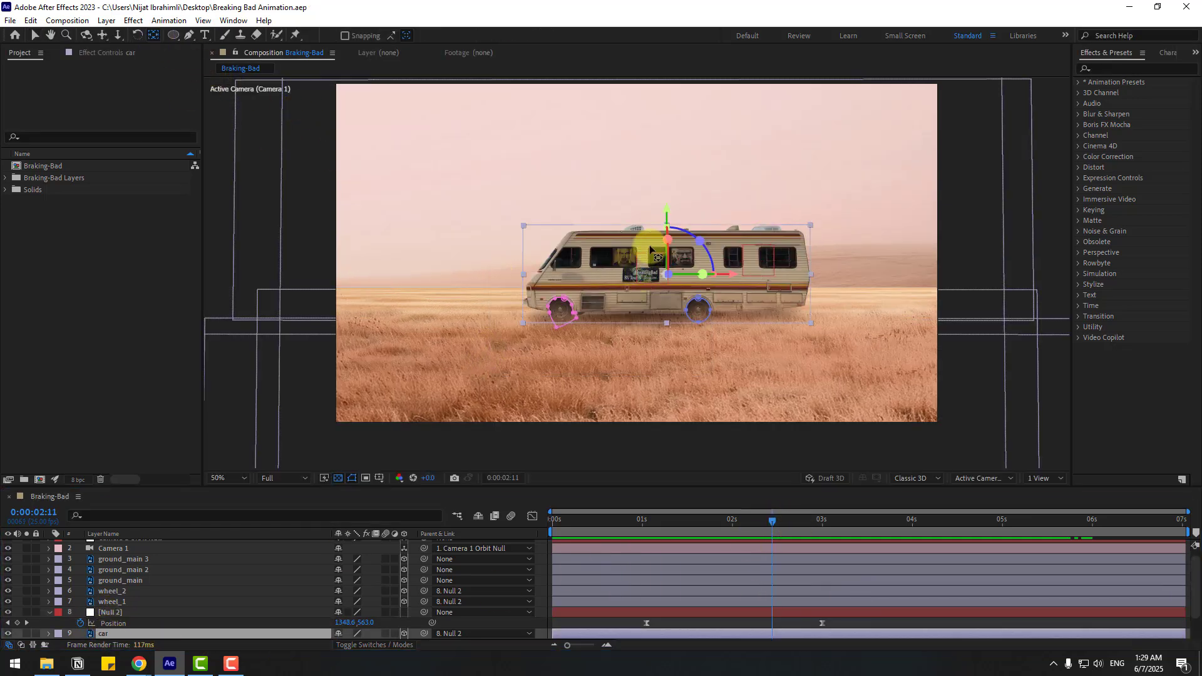
pyautogui.moveTo(660, 209); pyautogui.dragTo(670, 267)
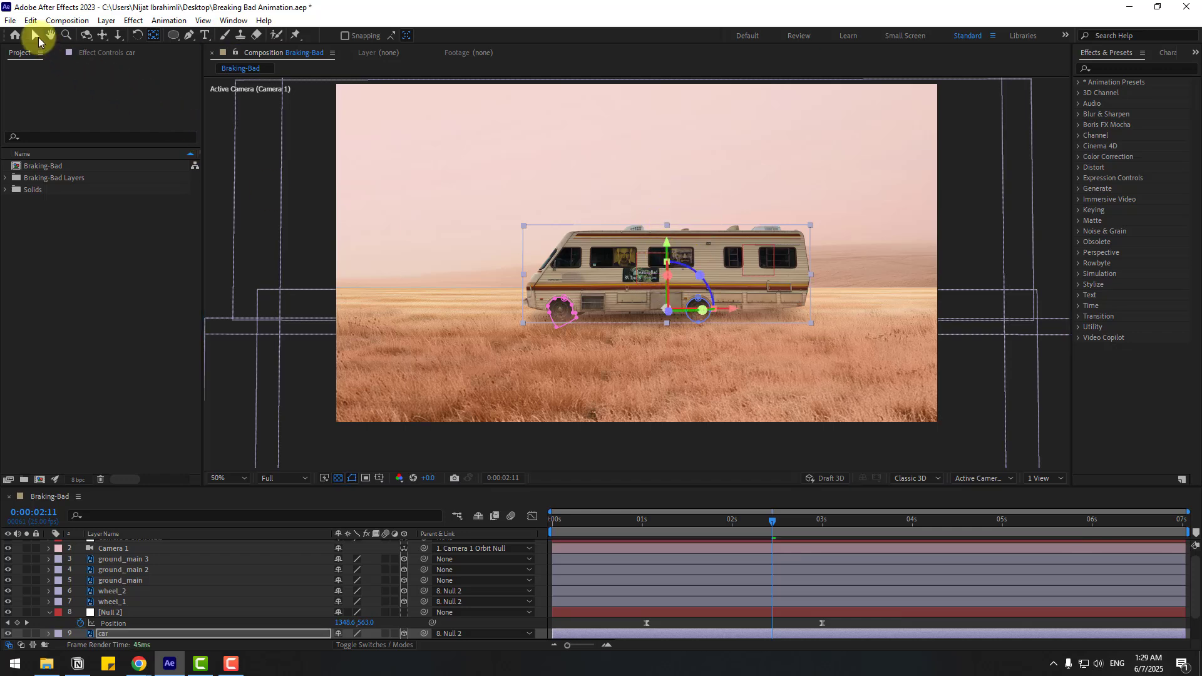
pyautogui.click(35, 35)
pyautogui.press('/')
# Keyframe the car's Z Rotation at 0° from 0:00:02:06, then -3° and +1° ten frames apart
pyautogui.moveTo(772, 518); pyautogui.dragTo(754, 520)
pyautogui.press('r')
pyautogui.scroll(-3, 159, 621)
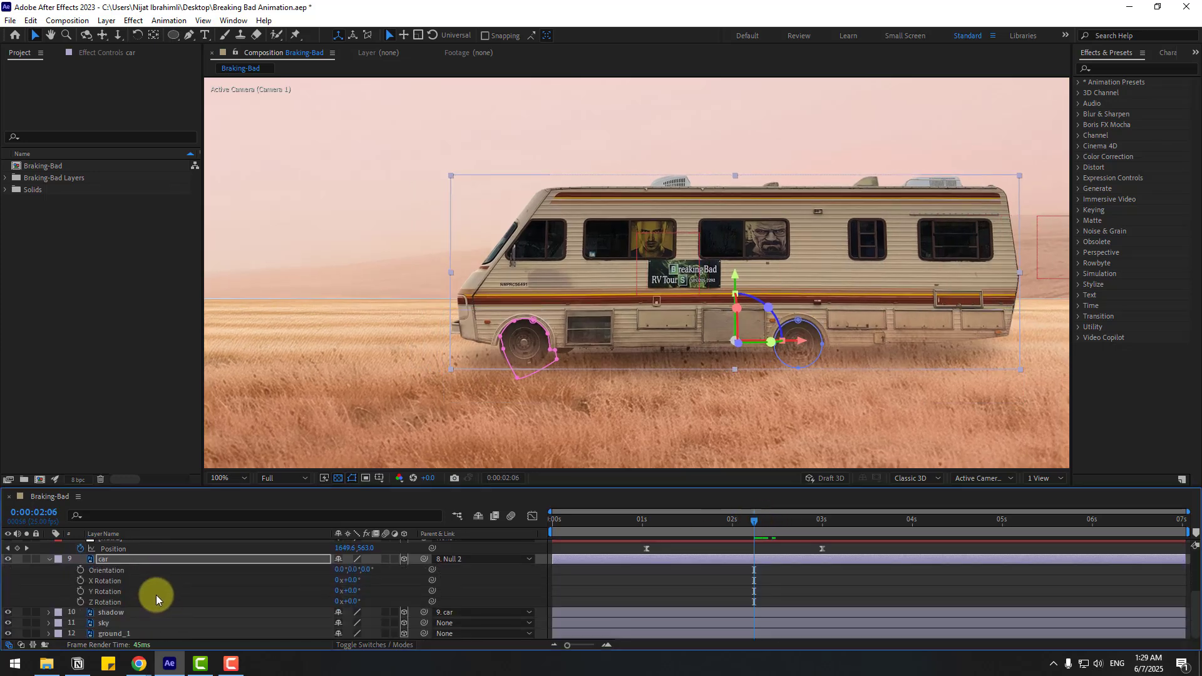
pyautogui.click(80, 602)
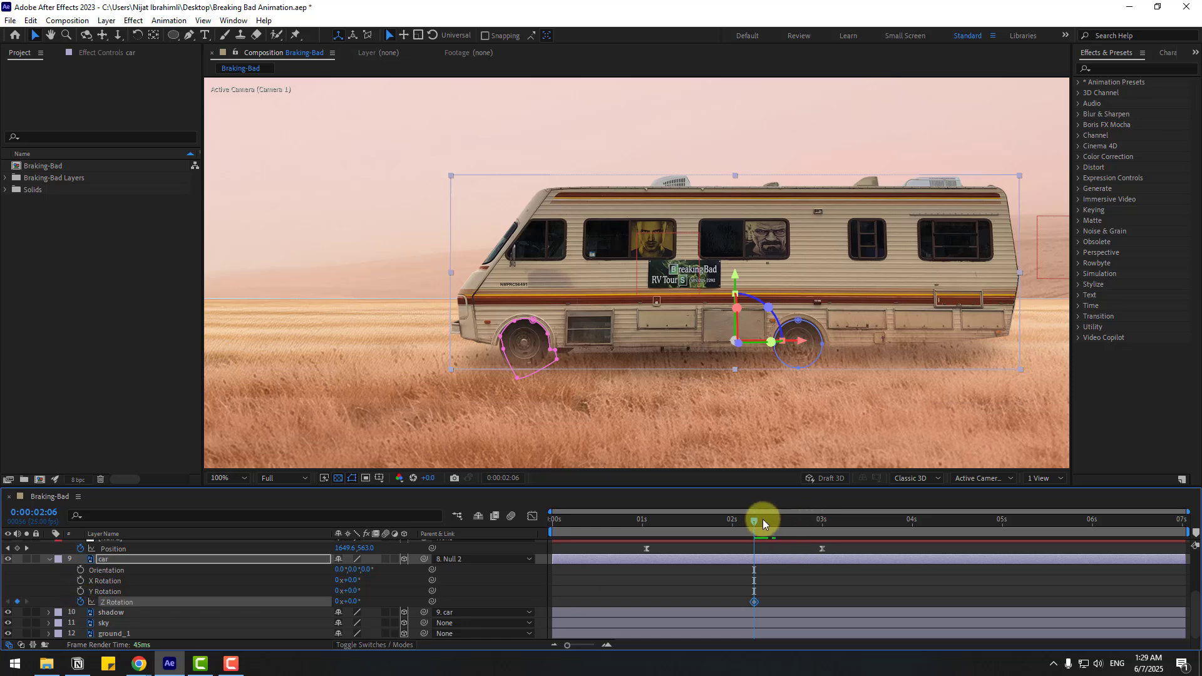
pyautogui.moveTo(761, 520)
pyautogui.mouseDown()
pyautogui.moveTo(789, 526)
pyautogui.moveTo(754, 528)
pyautogui.mouseUp()
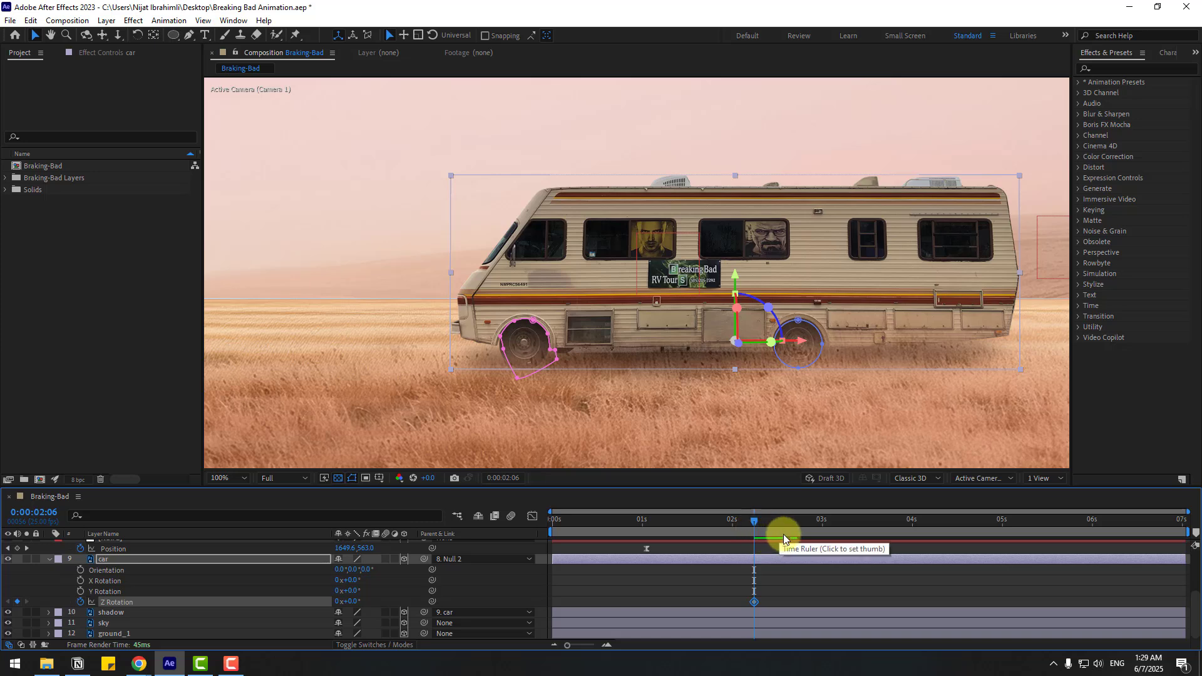
pyautogui.moveTo(785, 536); pyautogui.dragTo(792, 593)
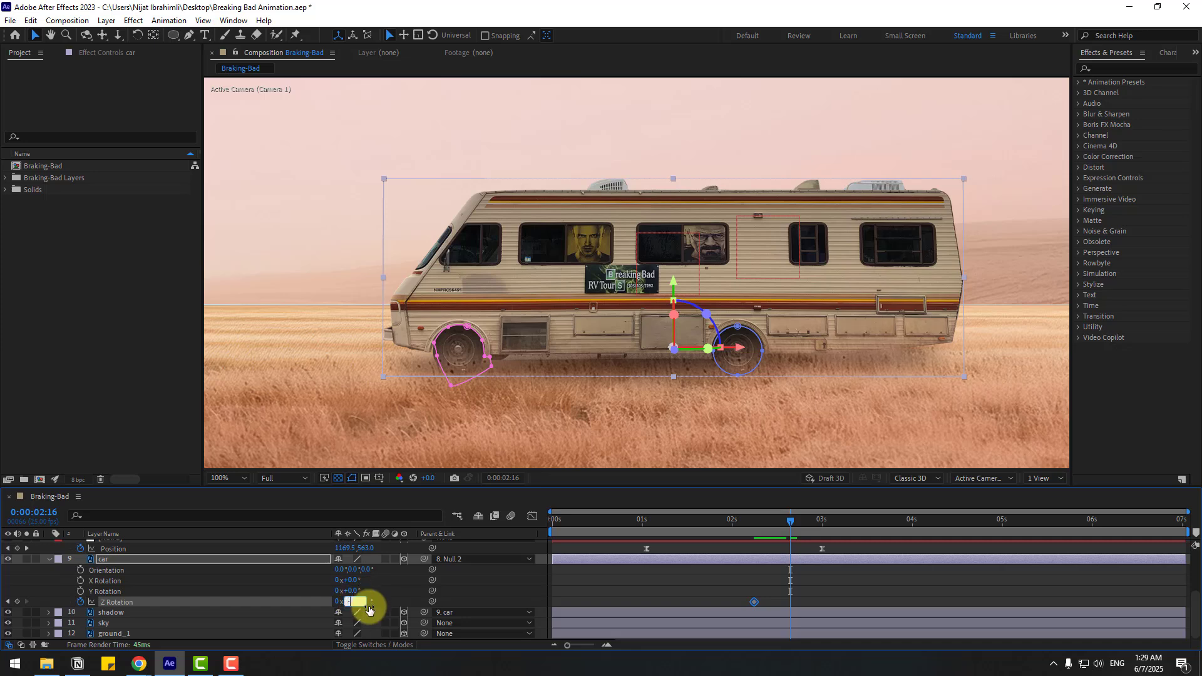
pyautogui.press('Return')
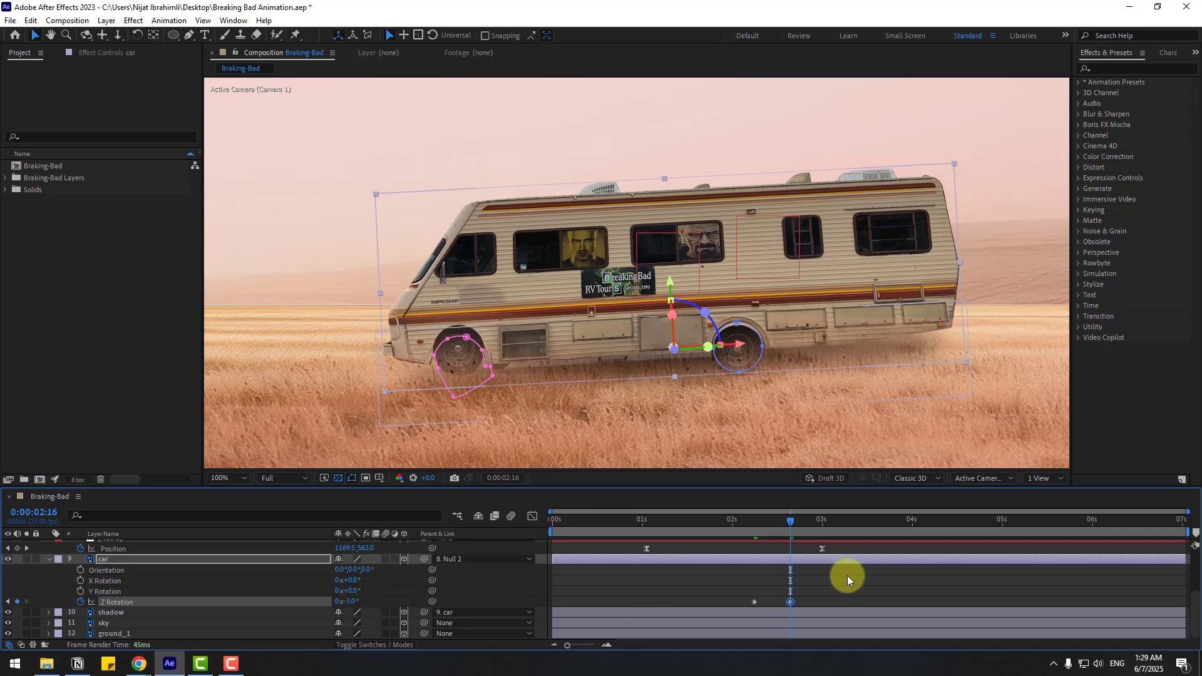
pyautogui.moveTo(789, 525); pyautogui.dragTo(826, 526)
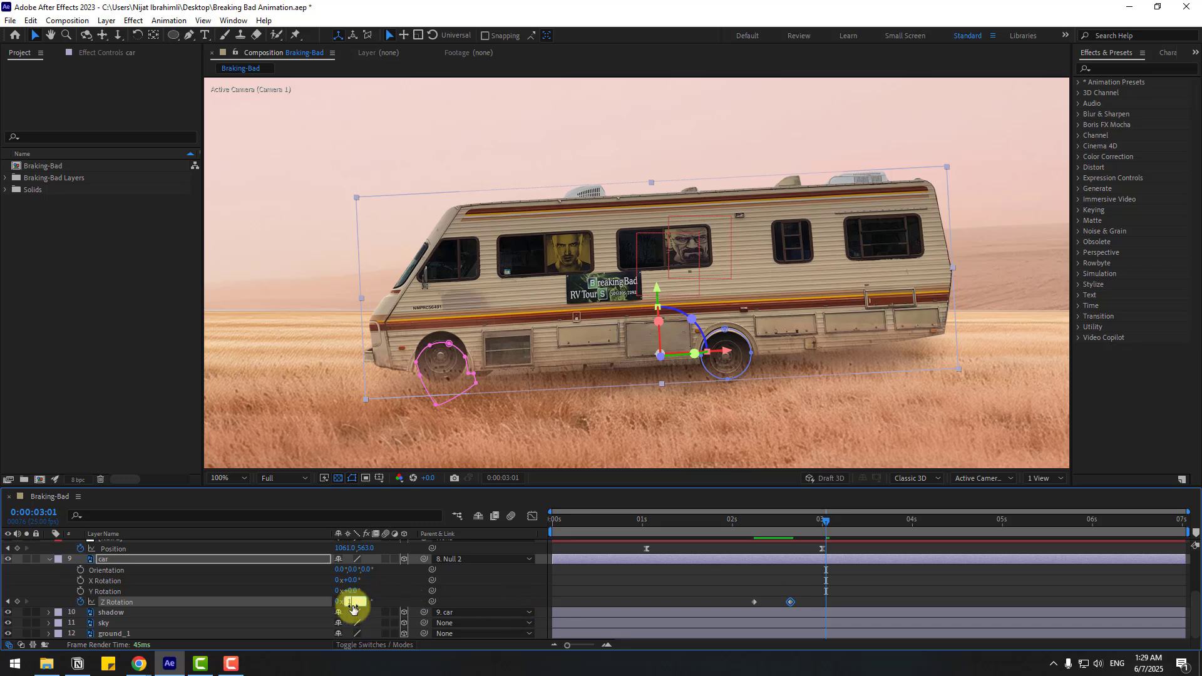
pyautogui.write('1')
pyautogui.press('Return')
pyautogui.press('space')
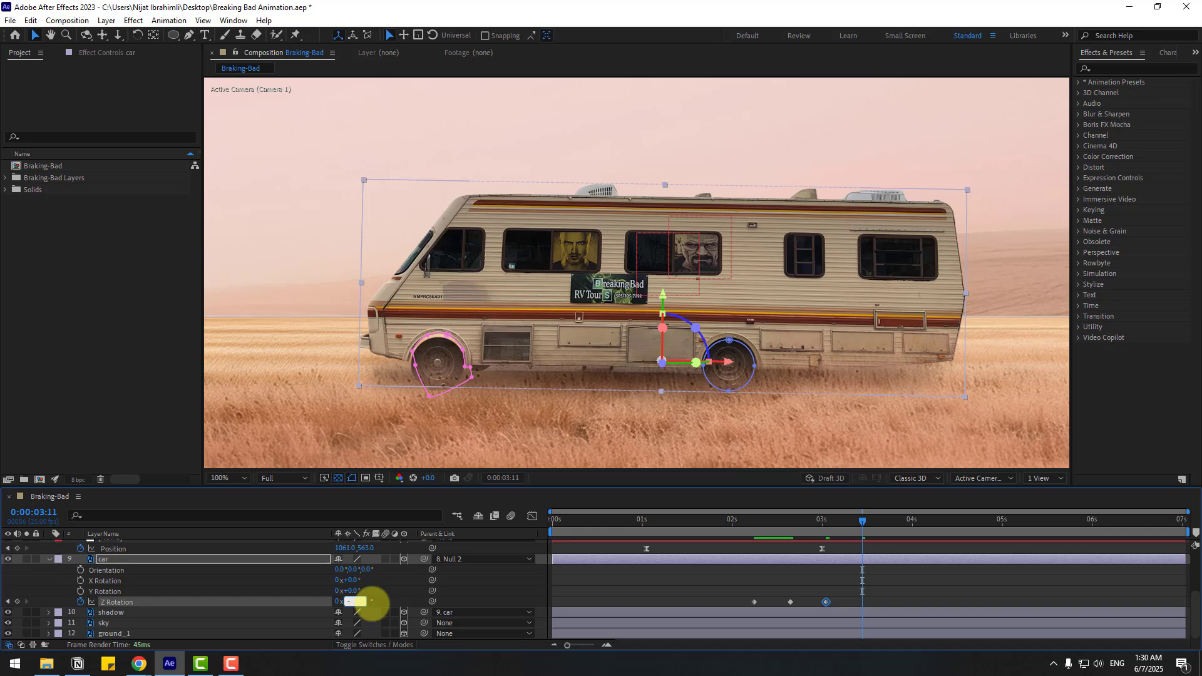
# Add Z Rotation keyframes of -0.5° at 0:00:03:11 and 0° at 0:00:03:21
pyautogui.click(369, 602)
pyautogui.write('-0.5')
pyautogui.press('Return')
pyautogui.hotkey('shift', 'pagedown')
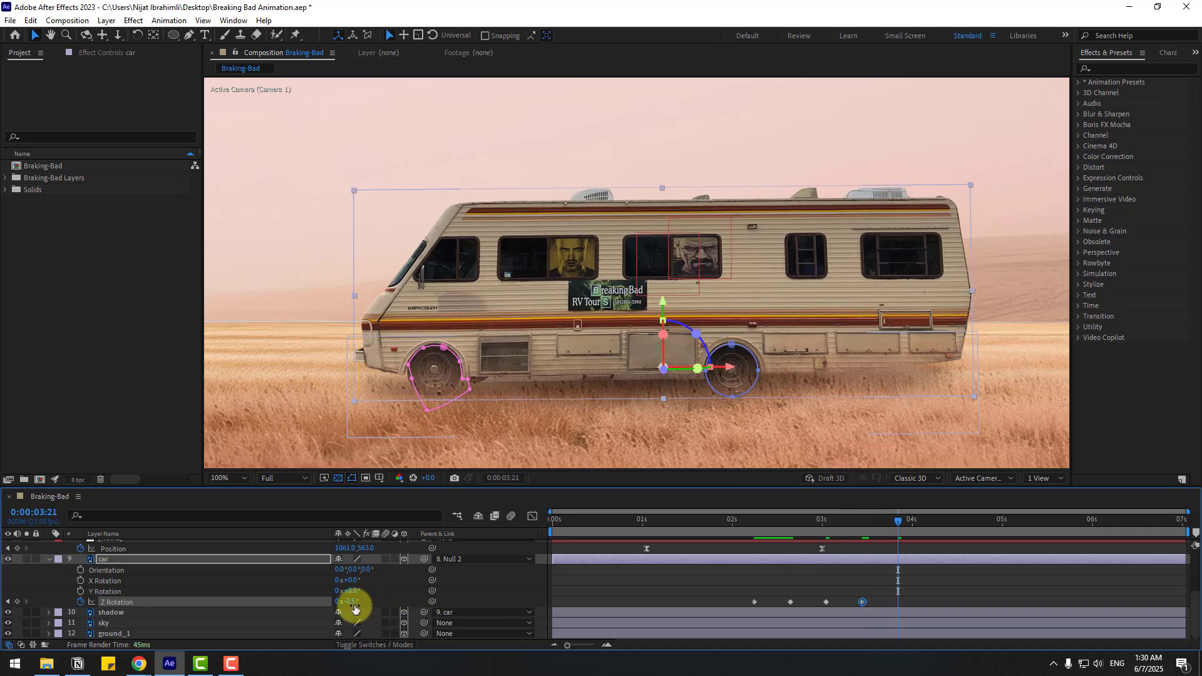
pyautogui.hotkey('ctrl', 'v')
# Apply Easy Ease to all five Z Rotation keyframes
pyautogui.moveTo(926, 610); pyautogui.dragTo(751, 602)
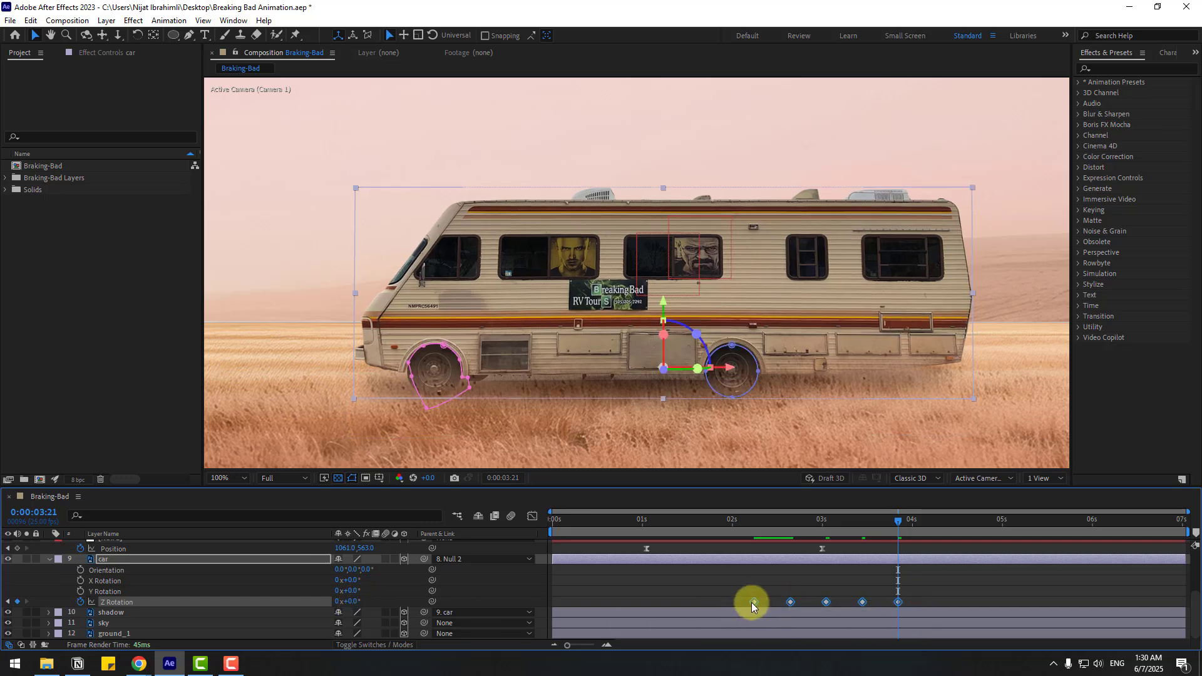
pyautogui.rightClick(753, 602)
pyautogui.moveTo(808, 666)
pyautogui.click(950, 514)
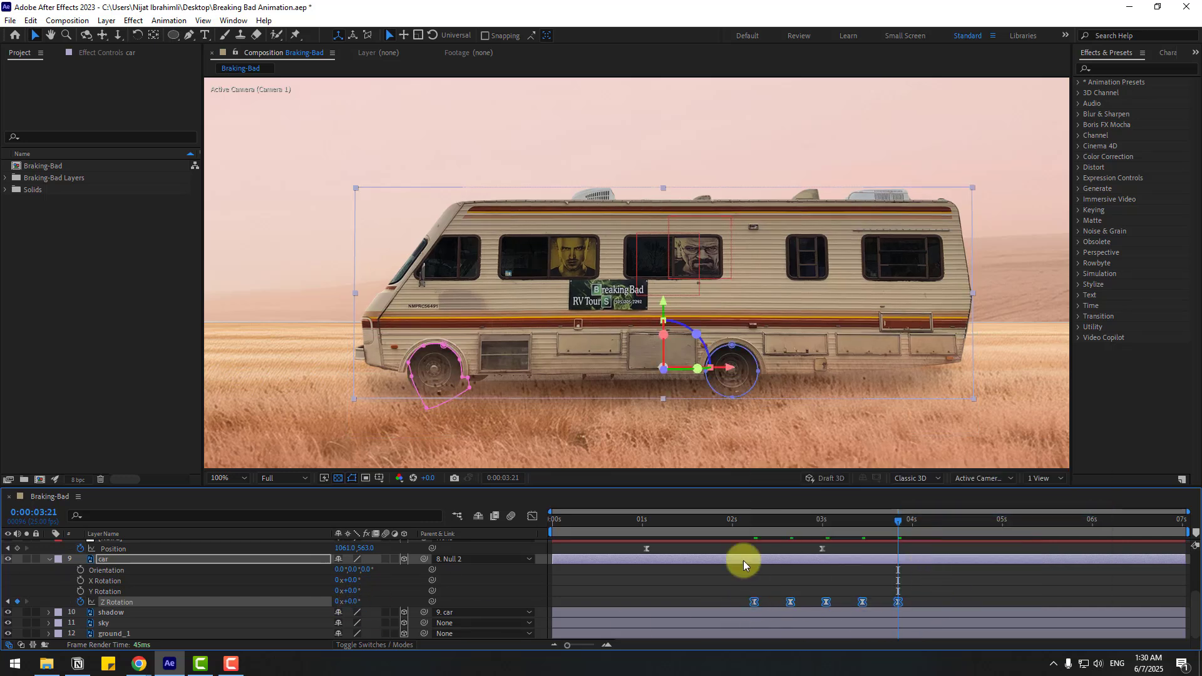
# Slide the rotation keyframes slightly earlier, previewing the rocking from about 1 second
pyautogui.moveTo(548, 533); pyautogui.dragTo(639, 531)
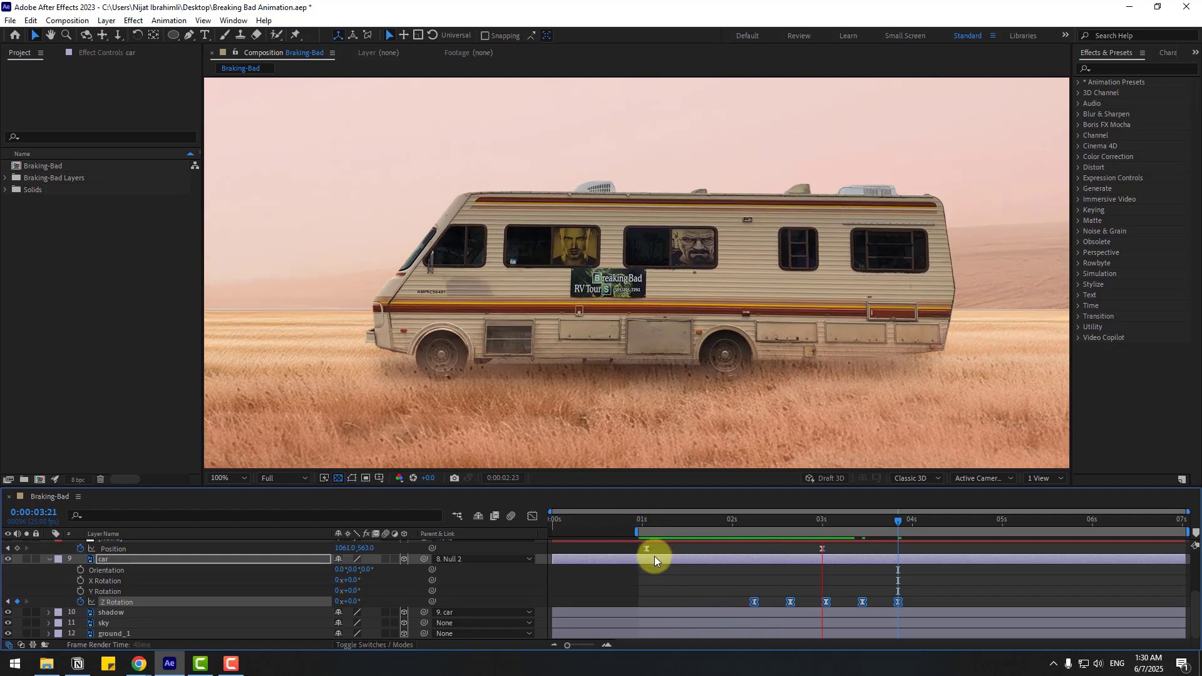
pyautogui.click(783, 521)
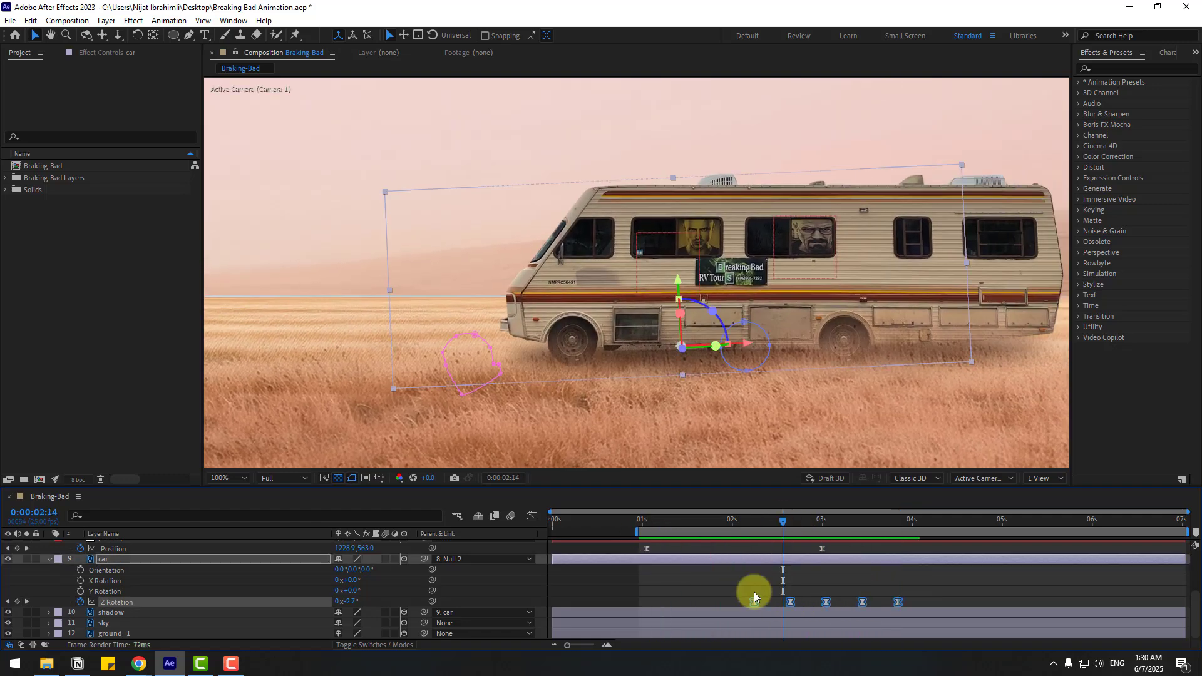
pyautogui.moveTo(754, 601); pyautogui.dragTo(721, 600)
pyautogui.press('space')
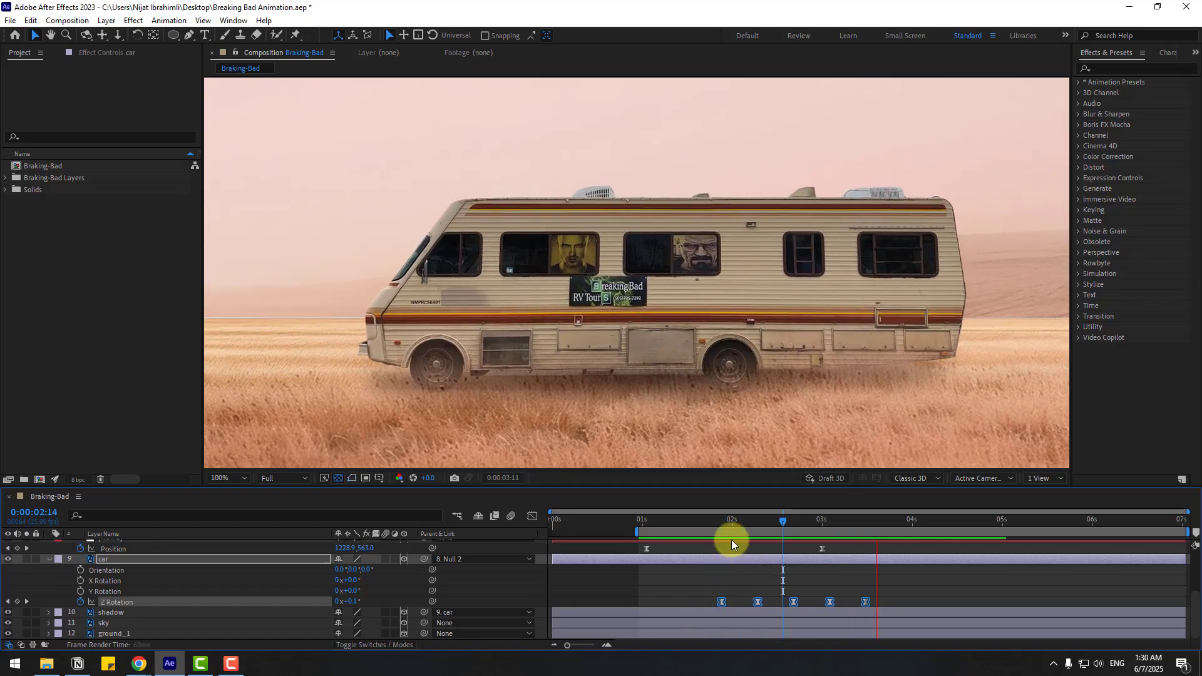
pyautogui.press('space')
pyautogui.press('space')
pyautogui.moveTo(717, 600); pyautogui.dragTo(708, 602)
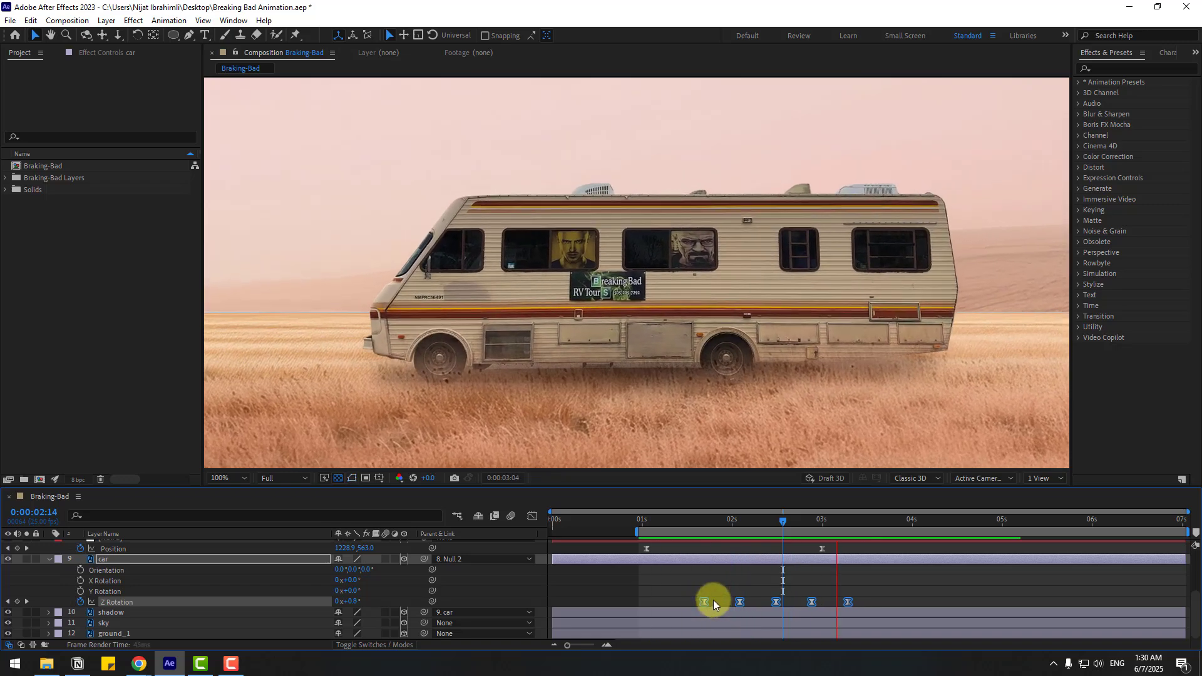
pyautogui.scroll(-2, 783, 426)
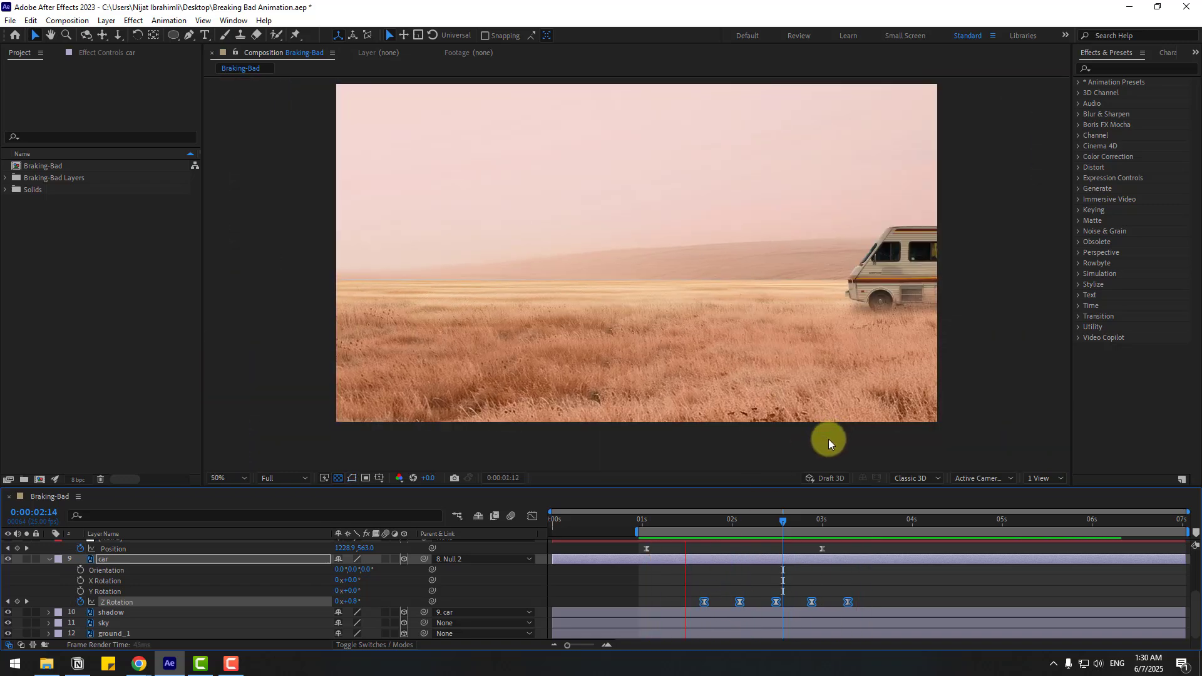
# Select wheel_1 and wheel_2 and move them along the Z axis beneath the RV body
pyautogui.click(265, 570)
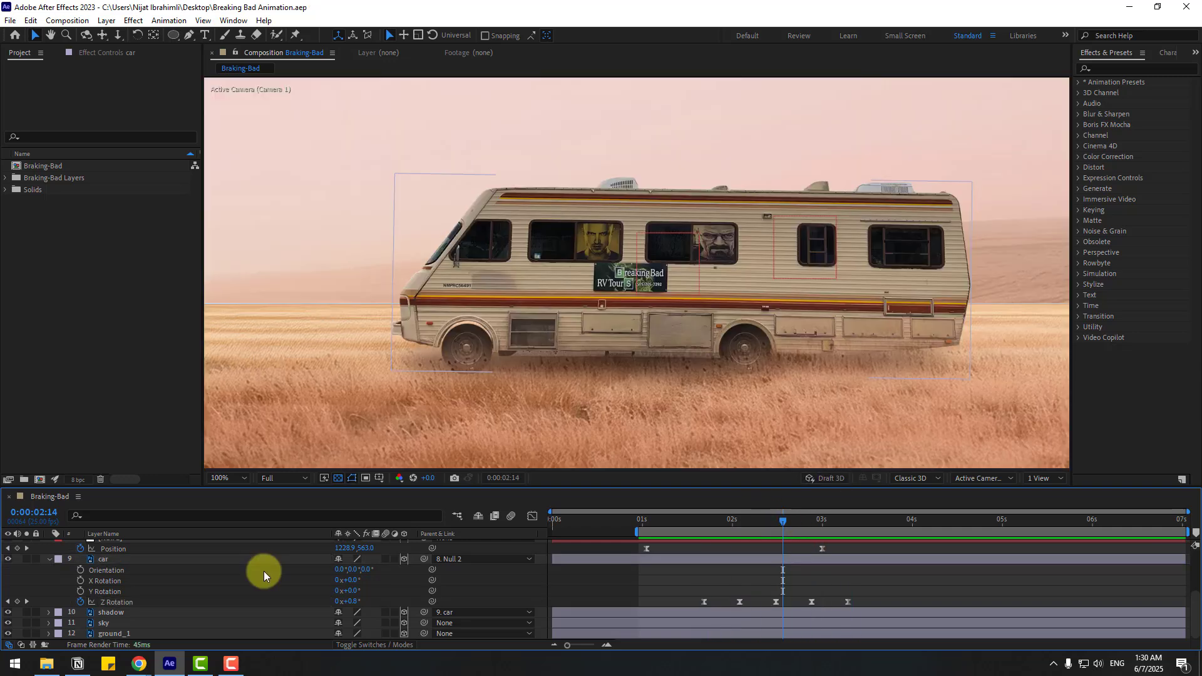
pyautogui.click(49, 559)
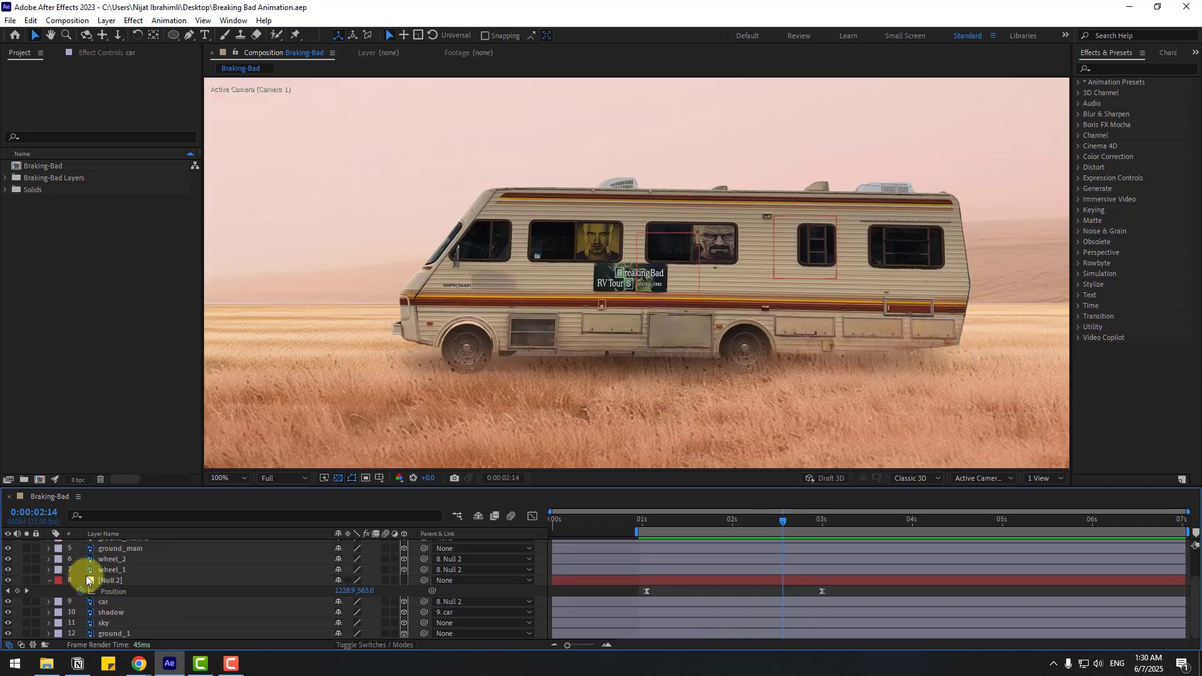
pyautogui.click(103, 571)
pyautogui.keyDown('ctrl'); pyautogui.click(126, 560); pyautogui.keyUp('ctrl')
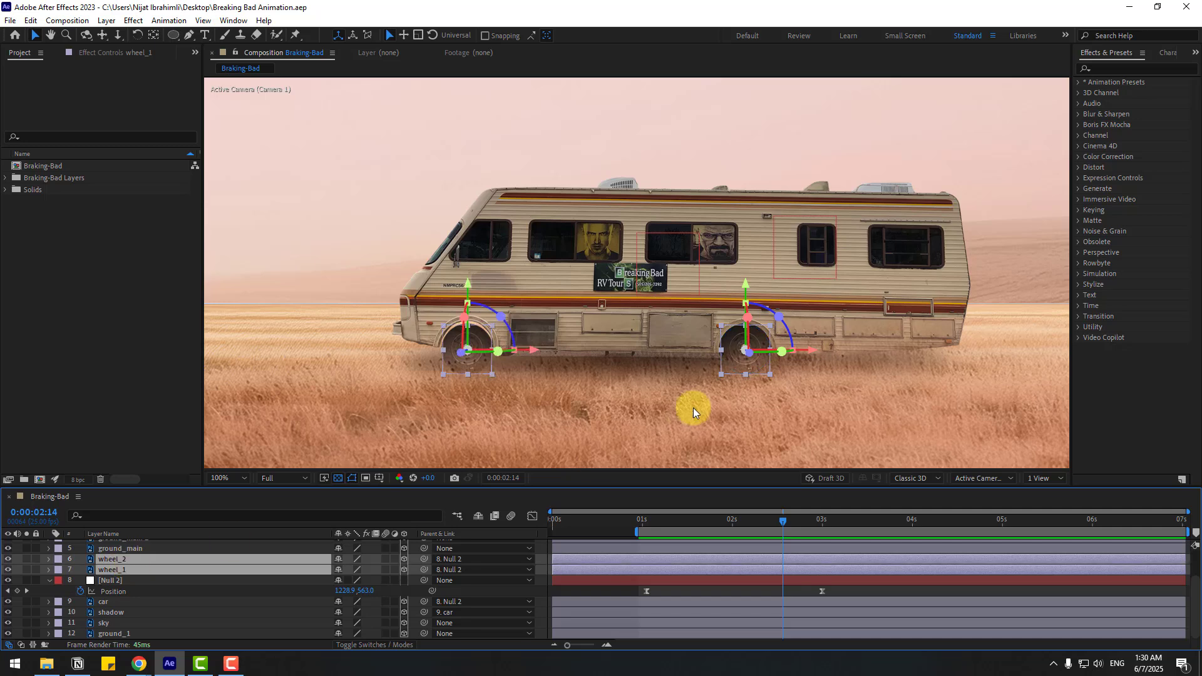
pyautogui.scroll(1, 683, 412)
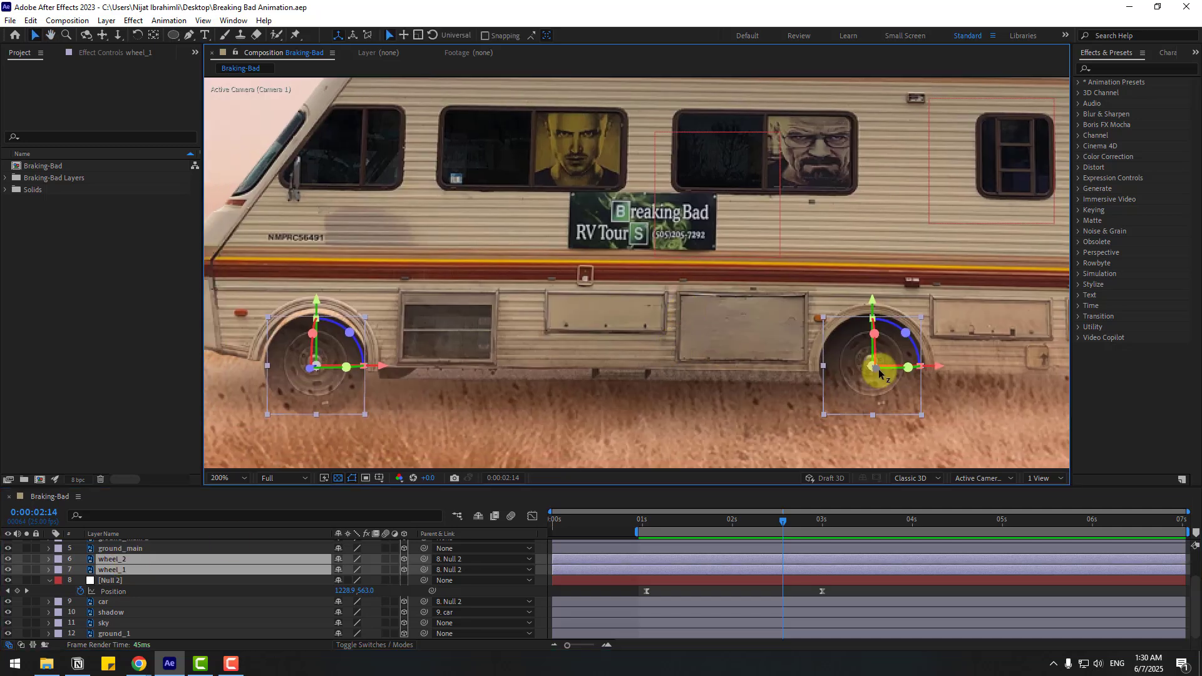
pyautogui.moveTo(878, 373); pyautogui.dragTo(876, 376)
pyautogui.moveTo(635, 512); pyautogui.dragTo(750, 509)
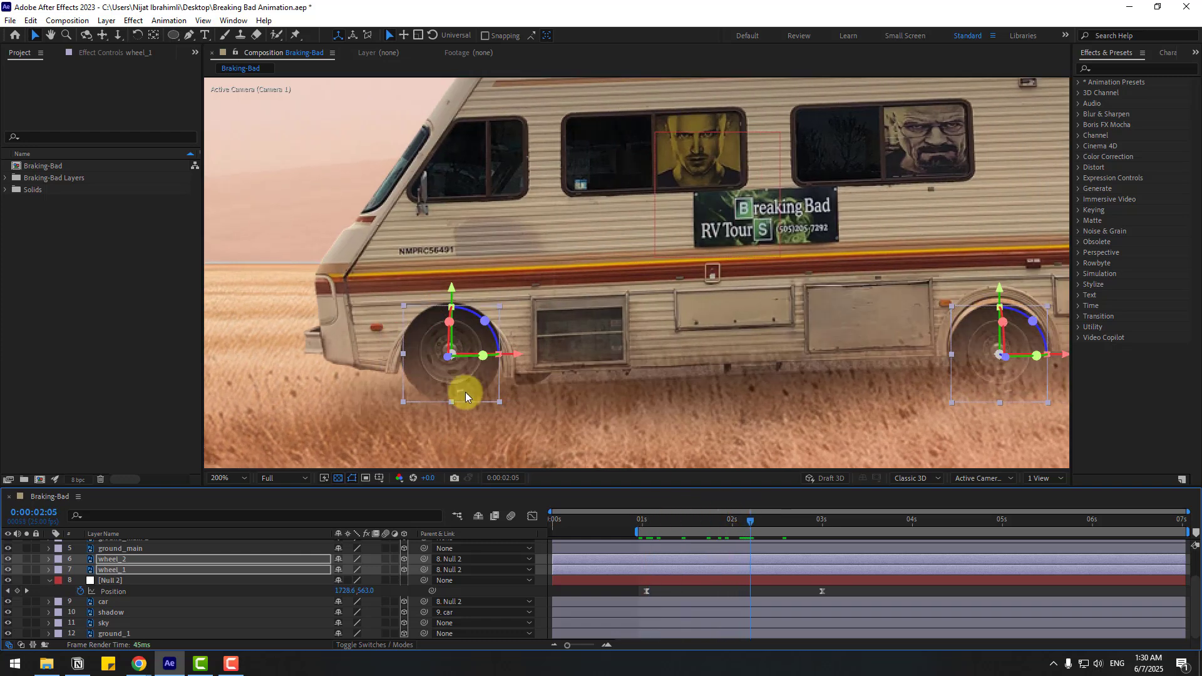
pyautogui.moveTo(447, 358); pyautogui.dragTo(456, 362)
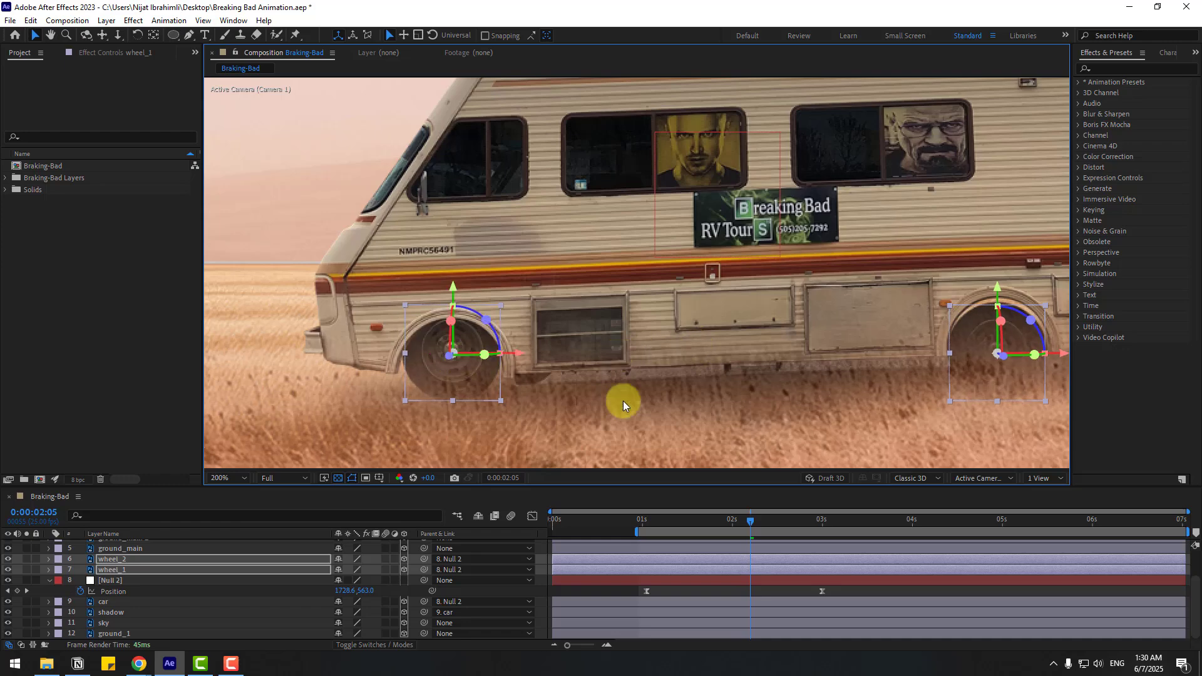
# Preview the animation with the whole frame fitted in the viewer
pyautogui.press(',')
pyautogui.press('space')
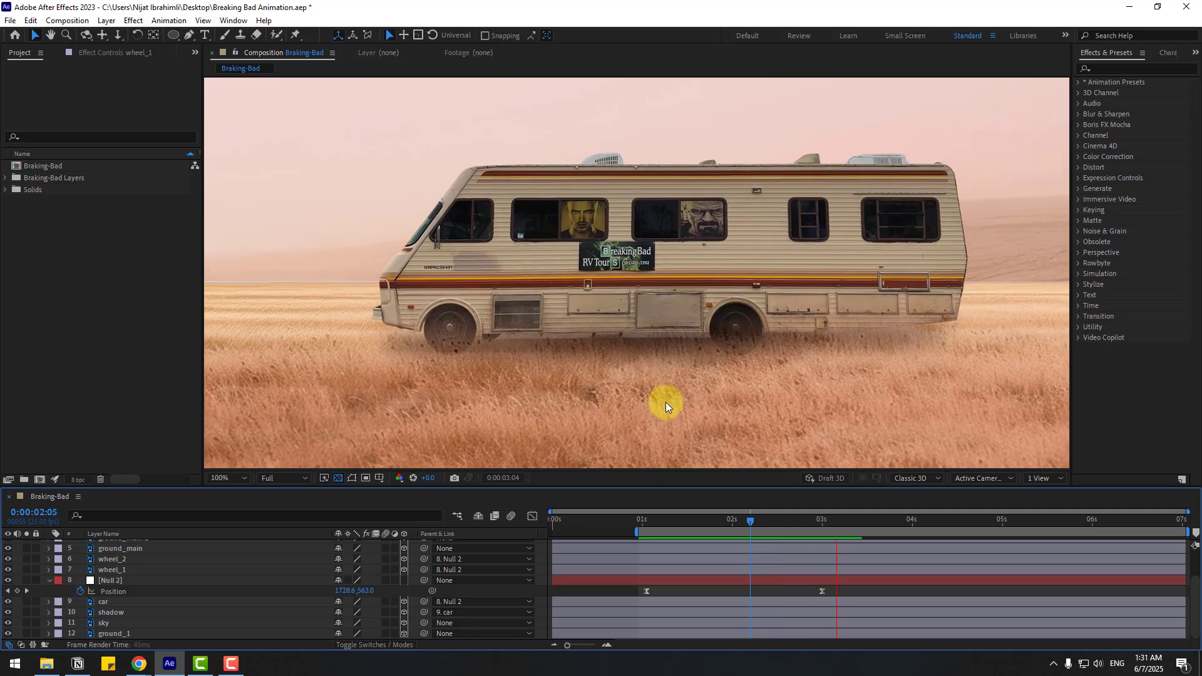
pyautogui.press(',')
pyautogui.press('space')
pyautogui.press('space')
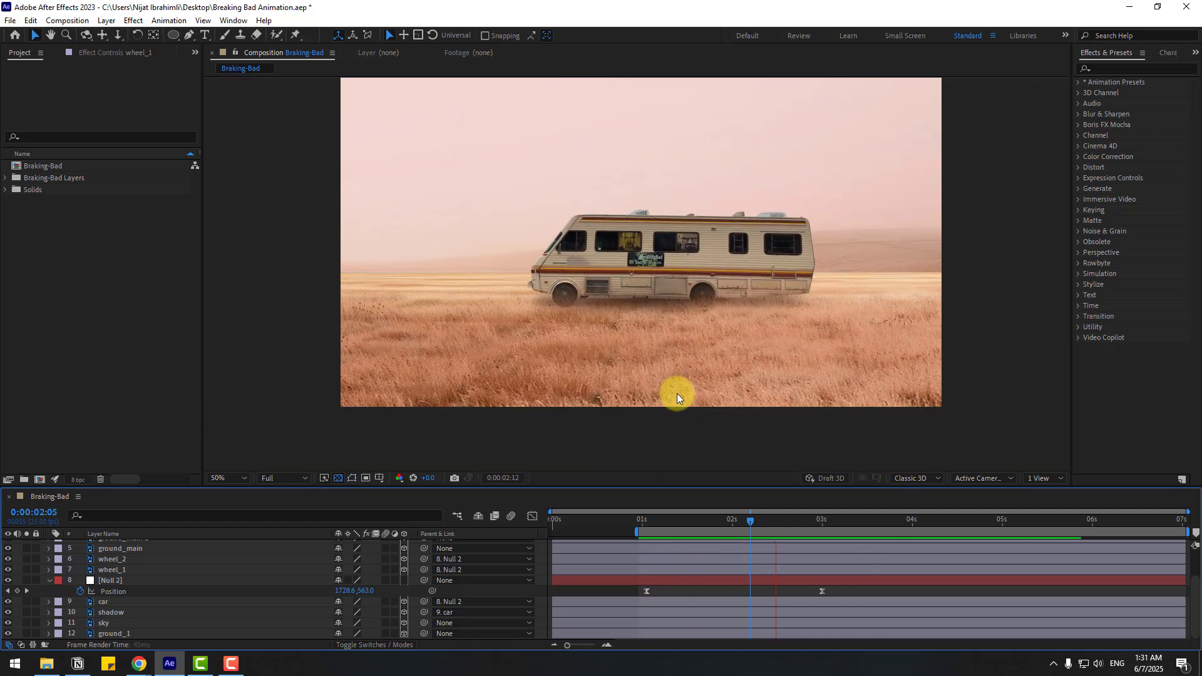
pyautogui.hotkey('shift', 'space')
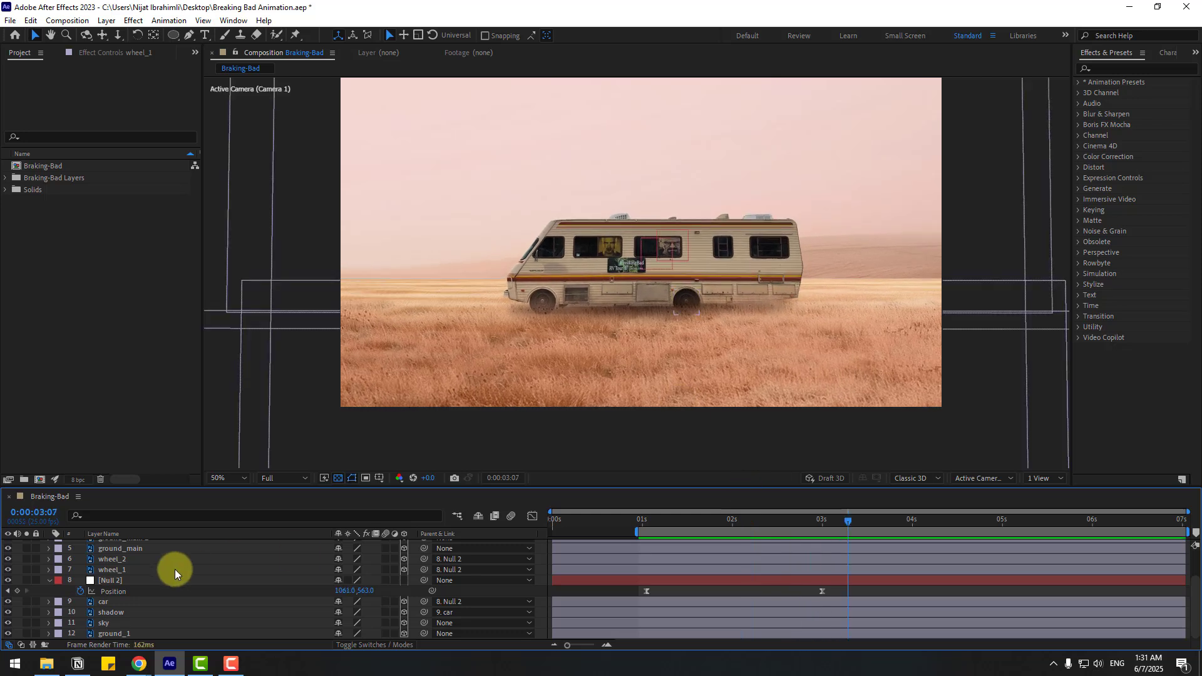
# Parent the shadow layer to Null 2 and preview the result
pyautogui.click(115, 613)
pyautogui.moveTo(421, 618); pyautogui.dragTo(122, 583)
pyautogui.press('space')
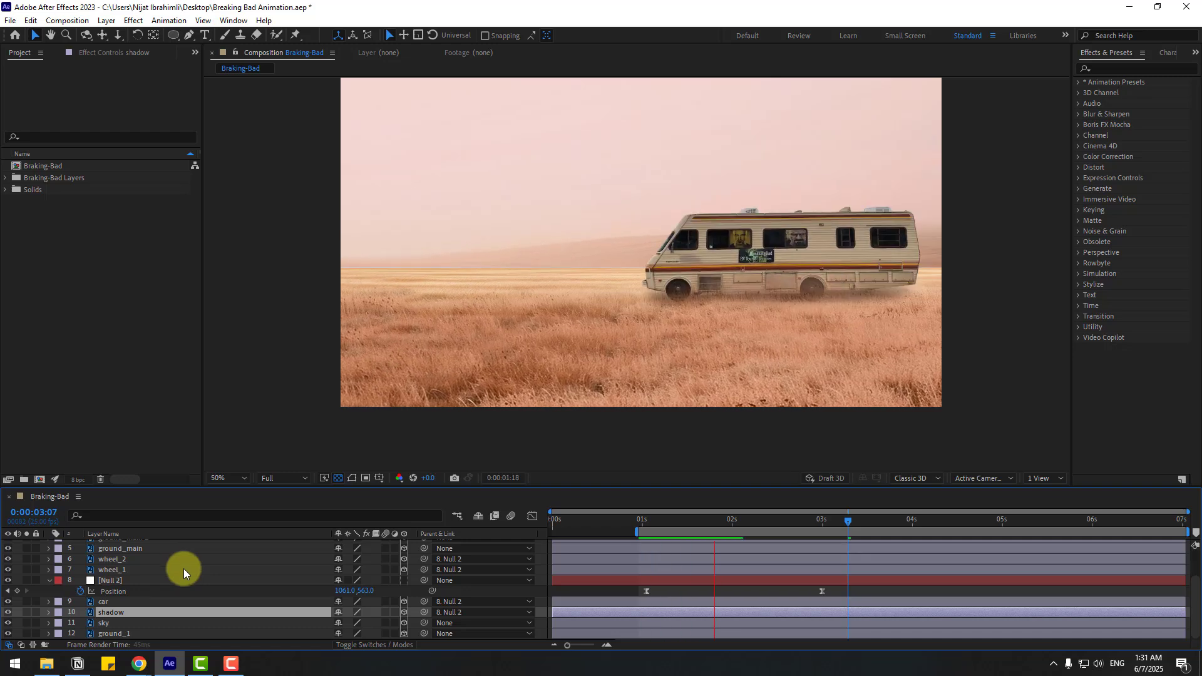
pyautogui.moveTo(787, 517); pyautogui.dragTo(747, 521)
pyautogui.scroll(2, 151, 591)
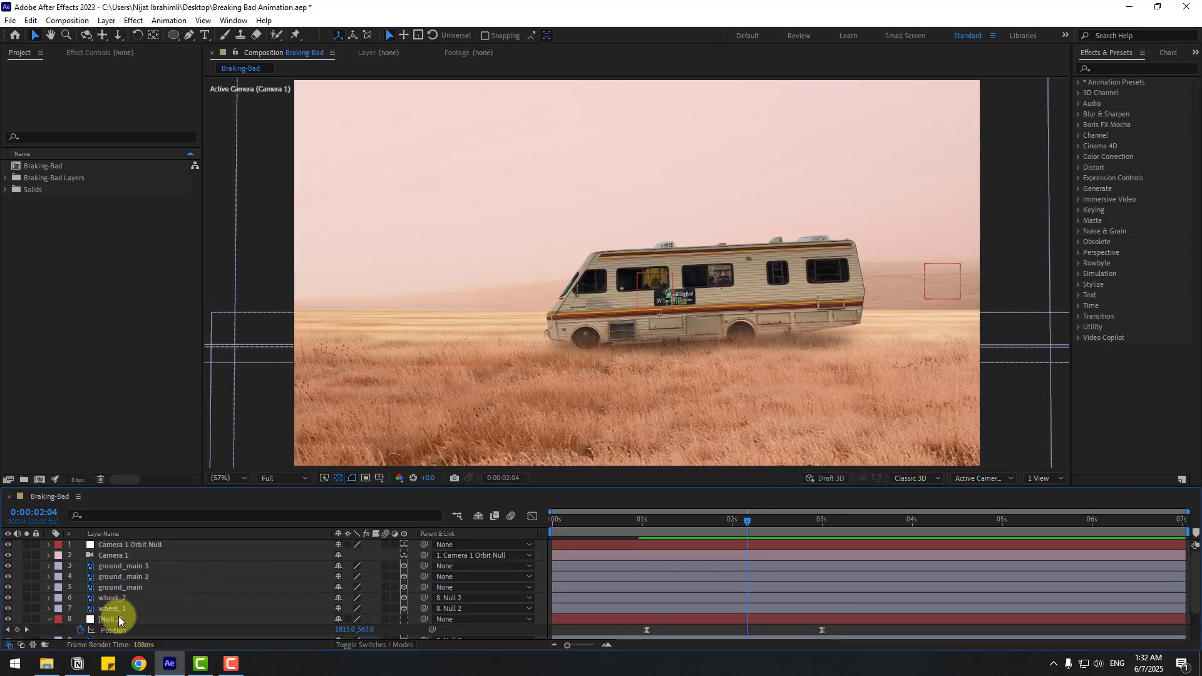
# Enable motion blur on car, wheel_1 and wheel_2, save, and preview to 0:00:02:15
pyautogui.click(125, 598)
pyautogui.keyDown('shift'); pyautogui.click(126, 609); pyautogui.keyUp('shift')
pyautogui.scroll(-2, 169, 614)
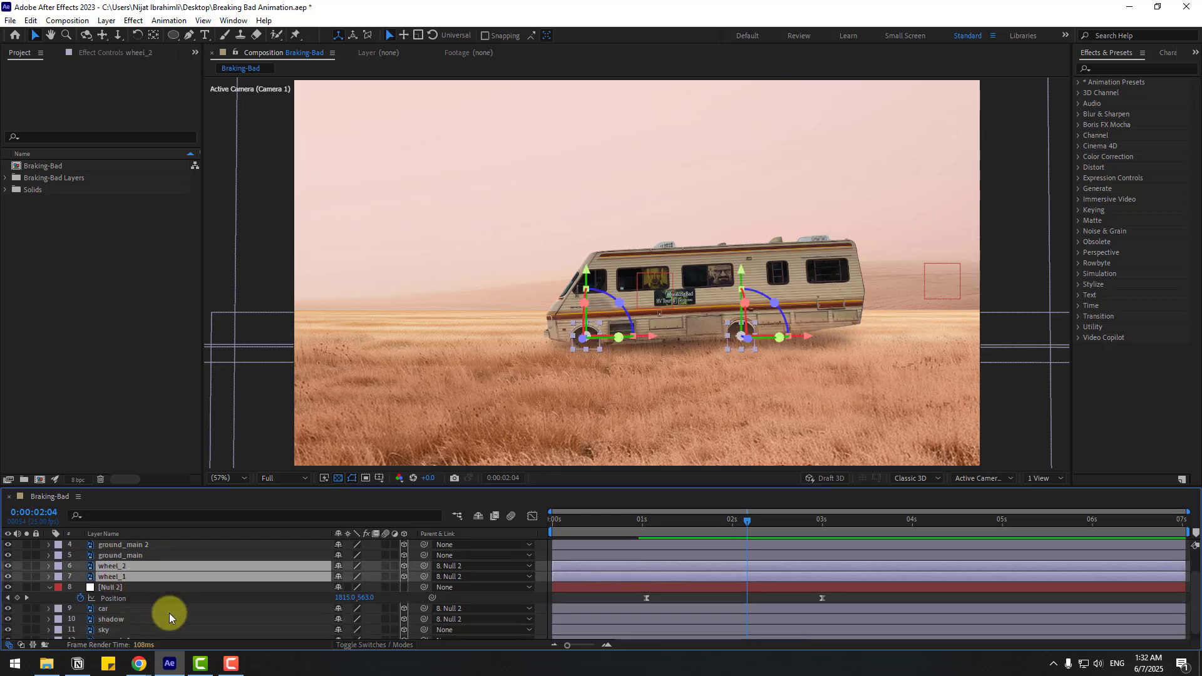
pyautogui.keyDown('ctrl'); pyautogui.click(107, 610); pyautogui.keyUp('ctrl')
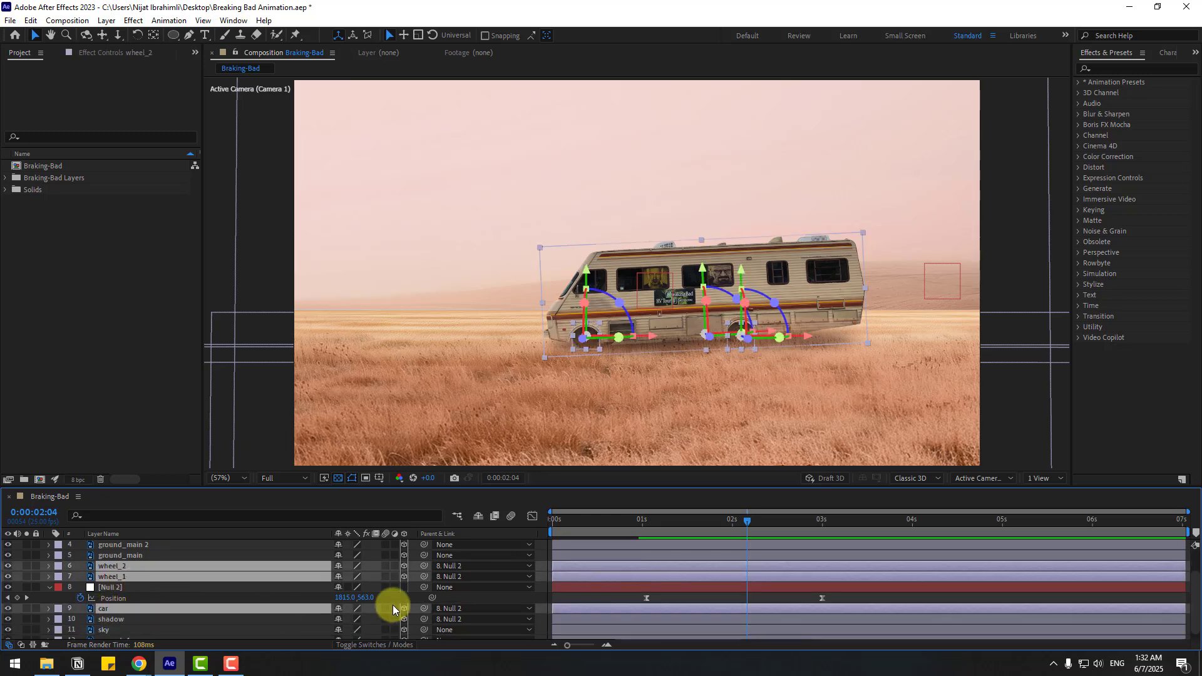
pyautogui.click(385, 567)
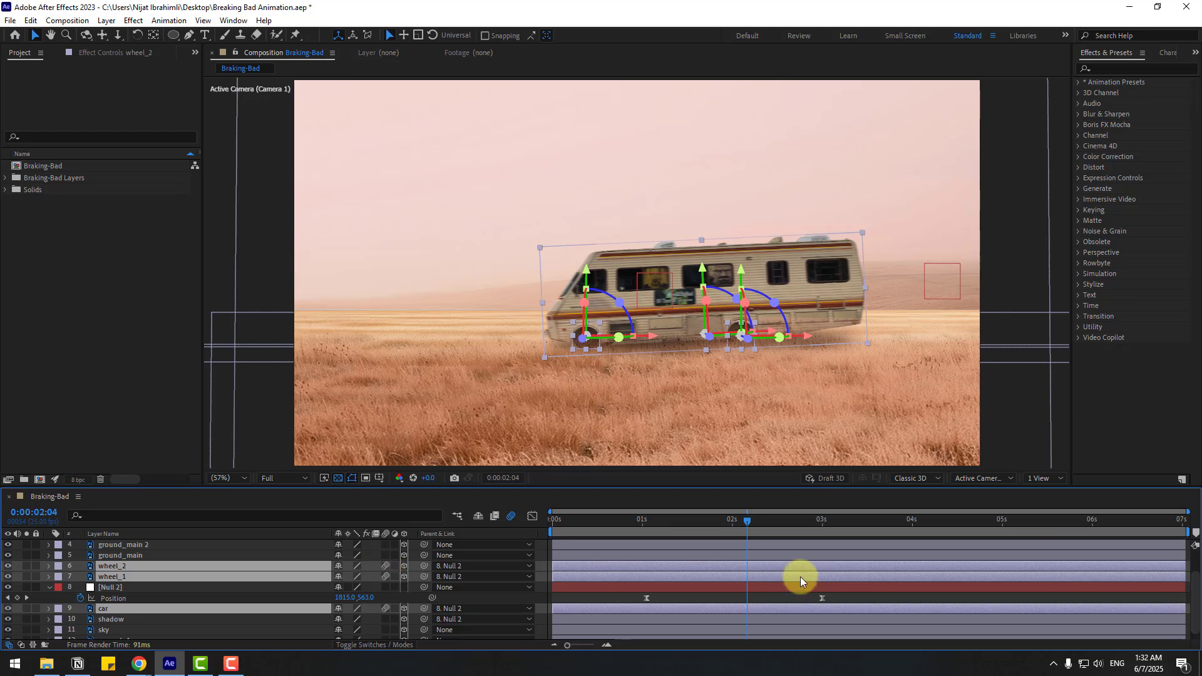
pyautogui.click(762, 592)
pyautogui.hotkey('ctrl', 's')
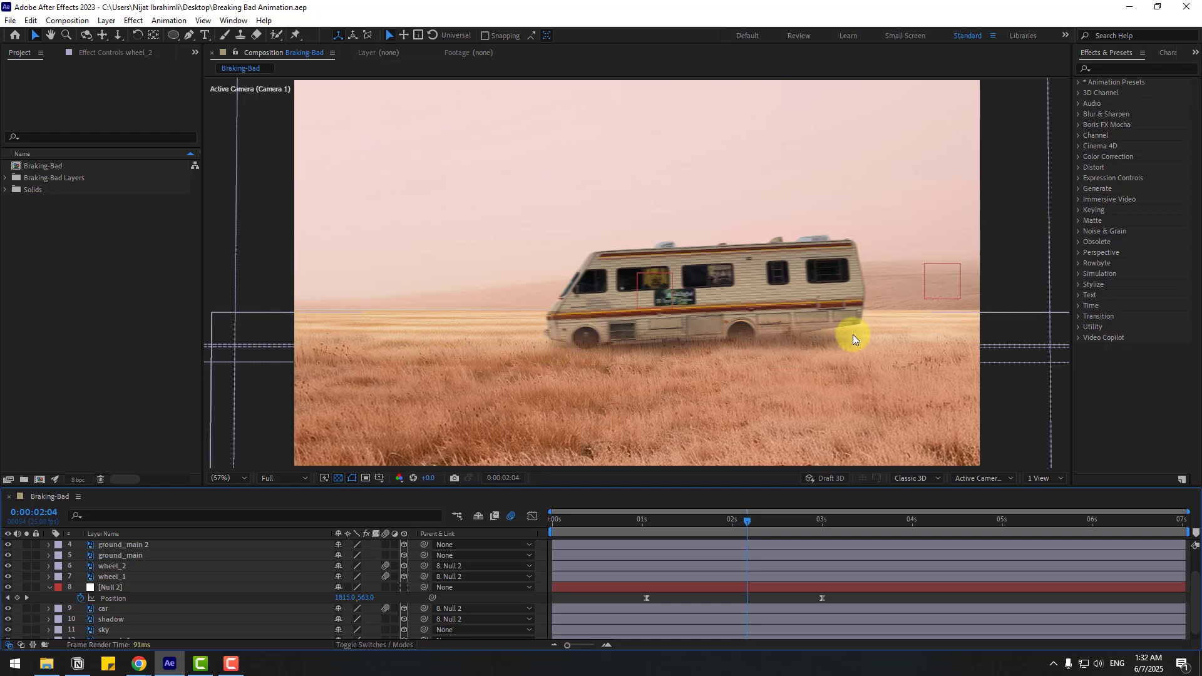
pyautogui.press('space')
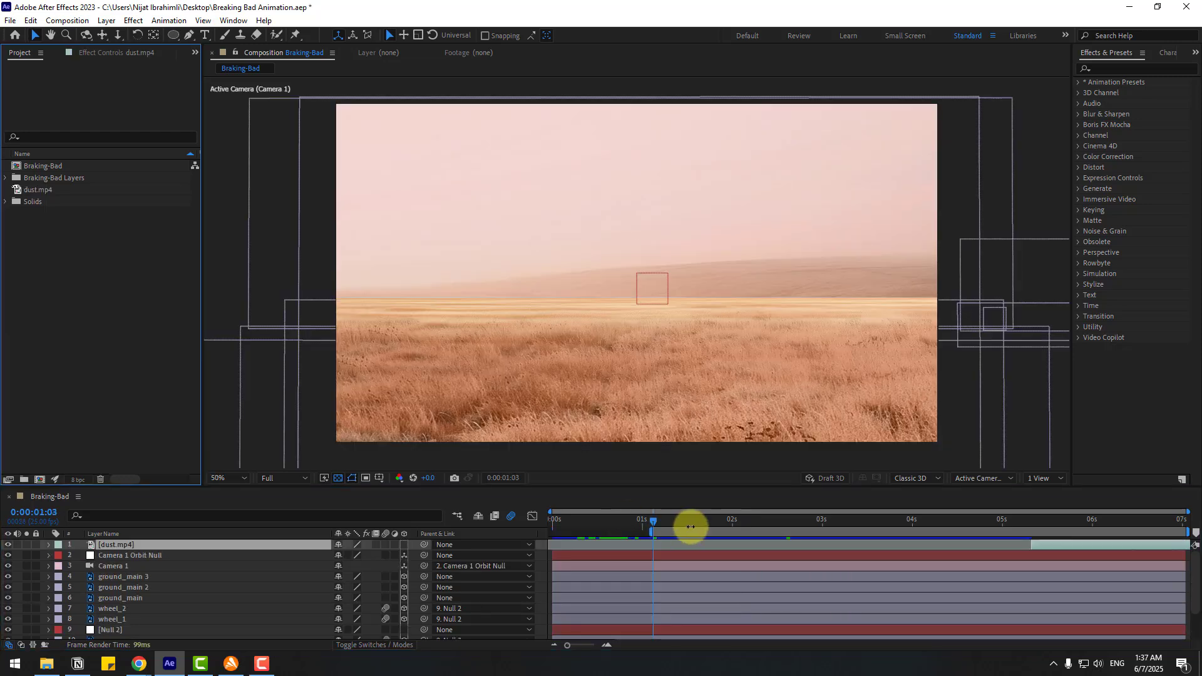
pyautogui.moveTo(690, 526); pyautogui.dragTo(785, 517)
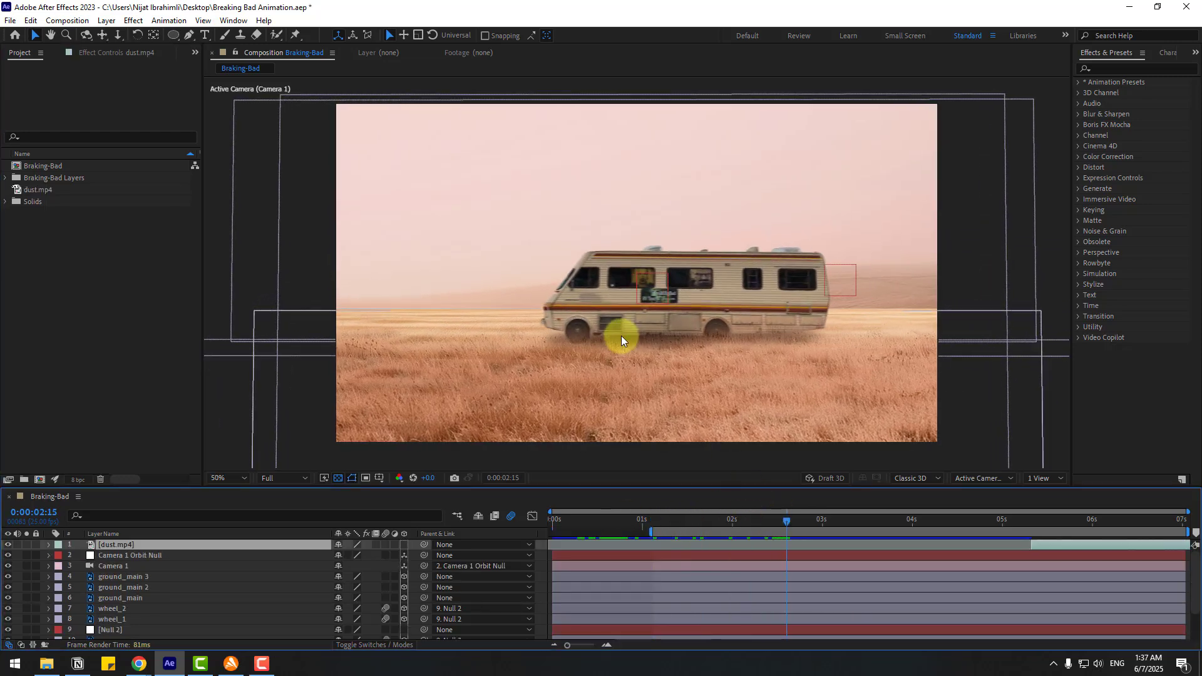
# Start dust.mp4 earlier, key its green with Keylight (1.2), and switch the layer to 3D
pyautogui.moveTo(1067, 545); pyautogui.dragTo(735, 547)
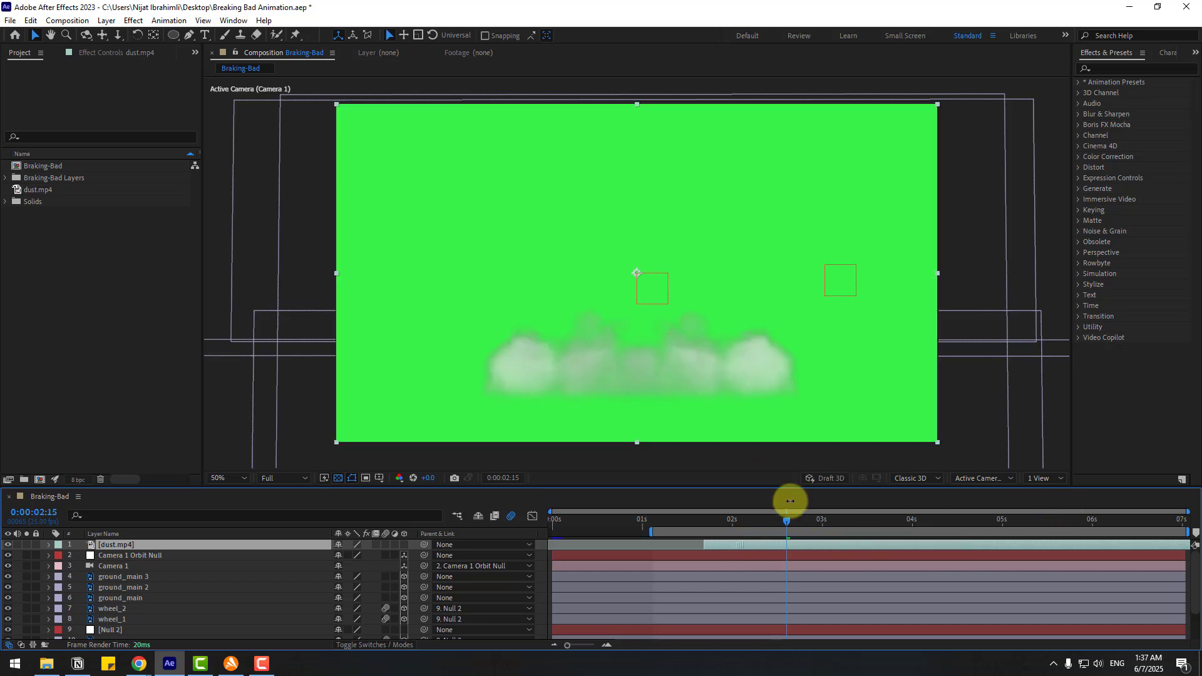
pyautogui.click(1114, 69)
pyautogui.write('key')
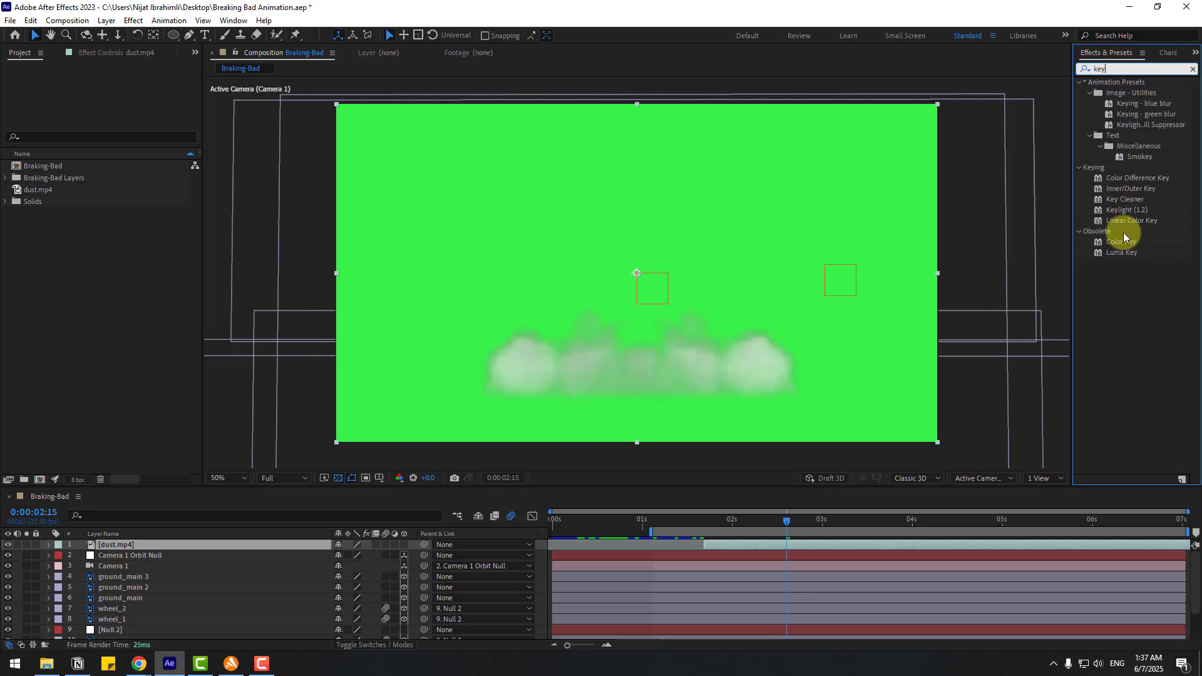
pyautogui.moveTo(1127, 213); pyautogui.dragTo(119, 546)
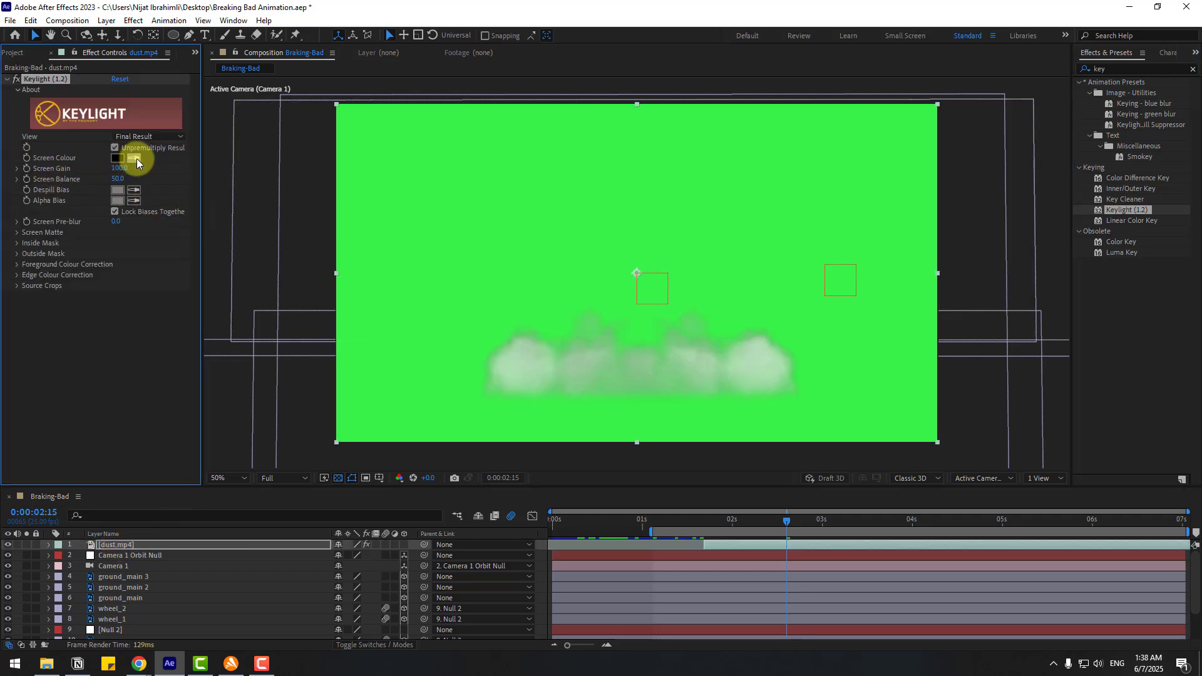
pyautogui.click(780, 168)
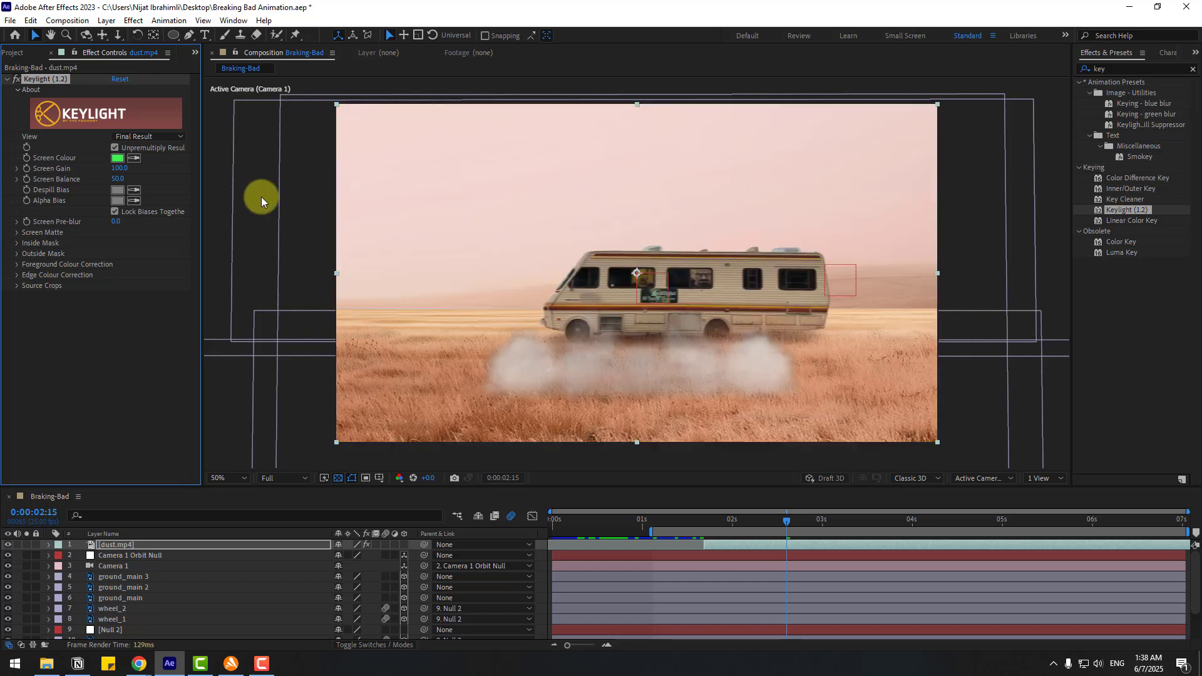
pyautogui.click(404, 544)
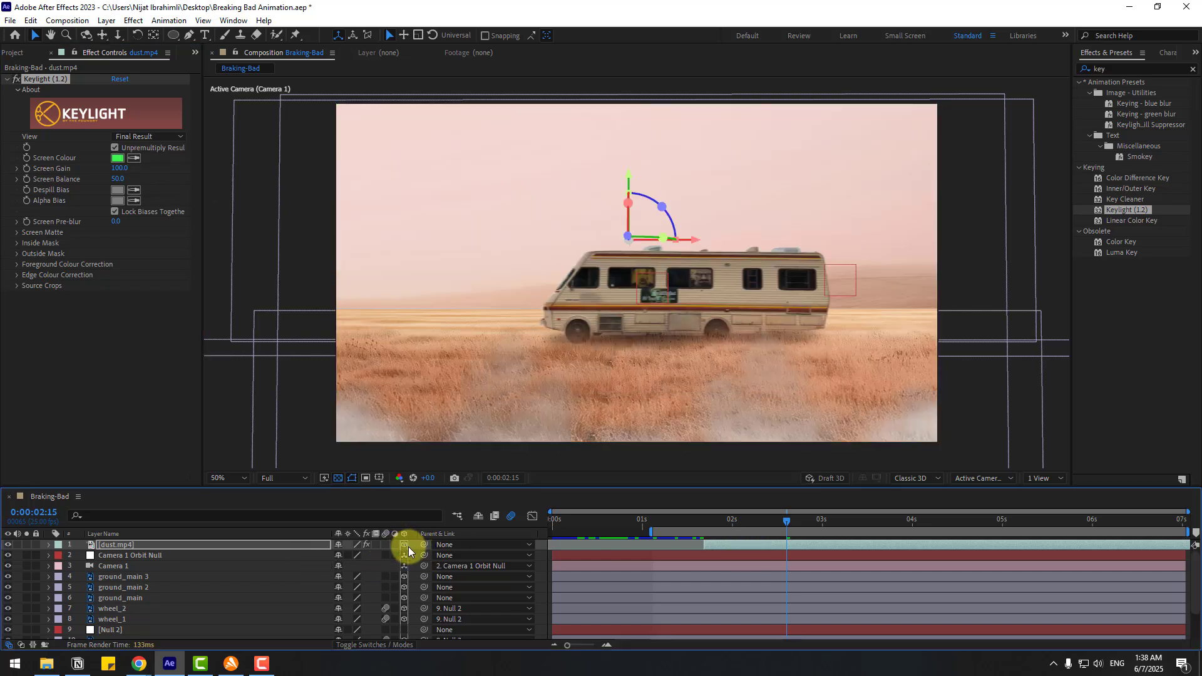
# Copy the car's Position onto dust.mp4 and move the dust down toward the wheels
pyautogui.scroll(-1, 148, 611)
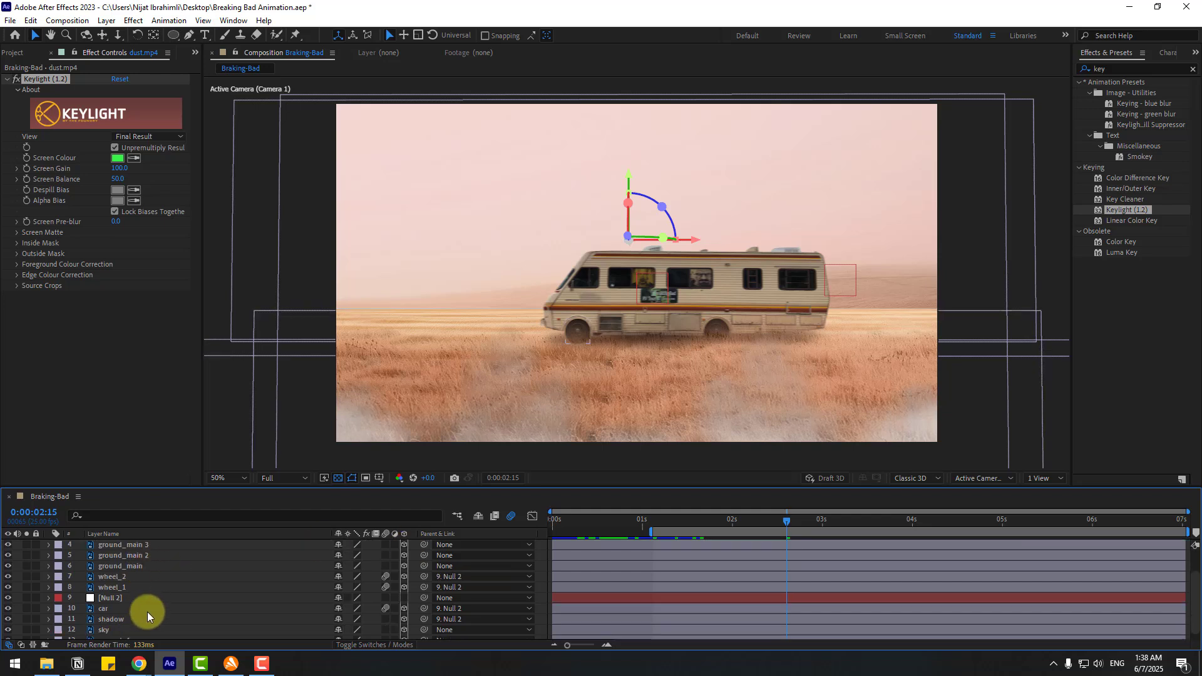
pyautogui.click(114, 609)
pyautogui.press('p')
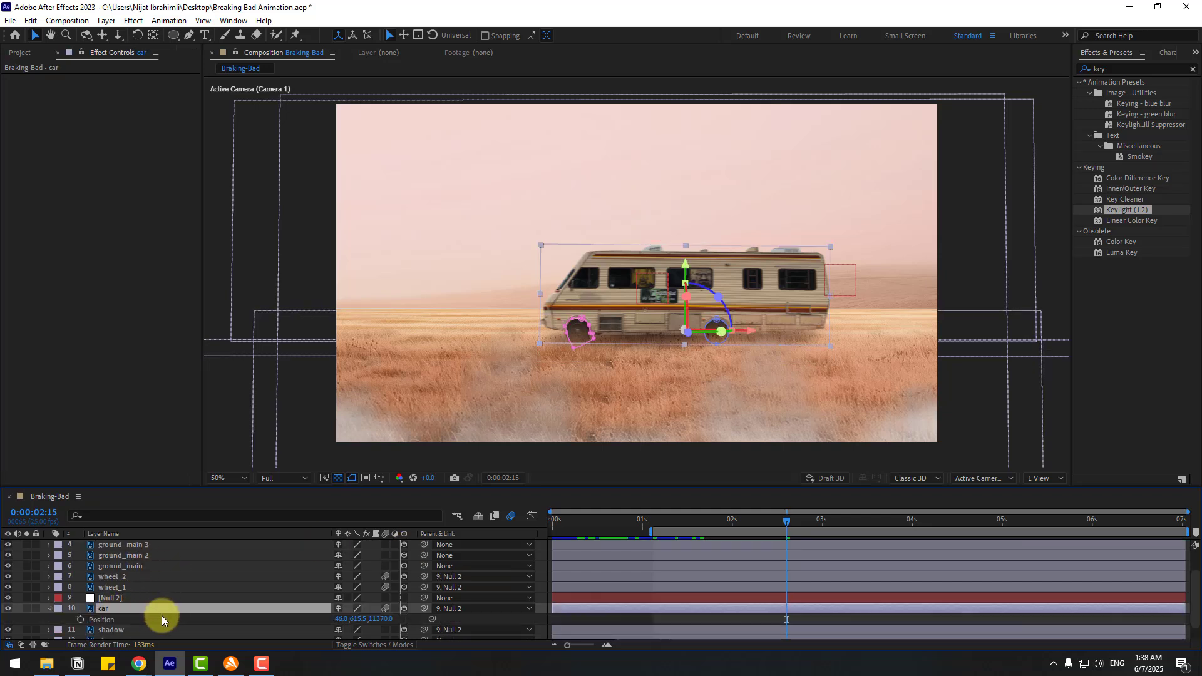
pyautogui.scroll(1, 123, 611)
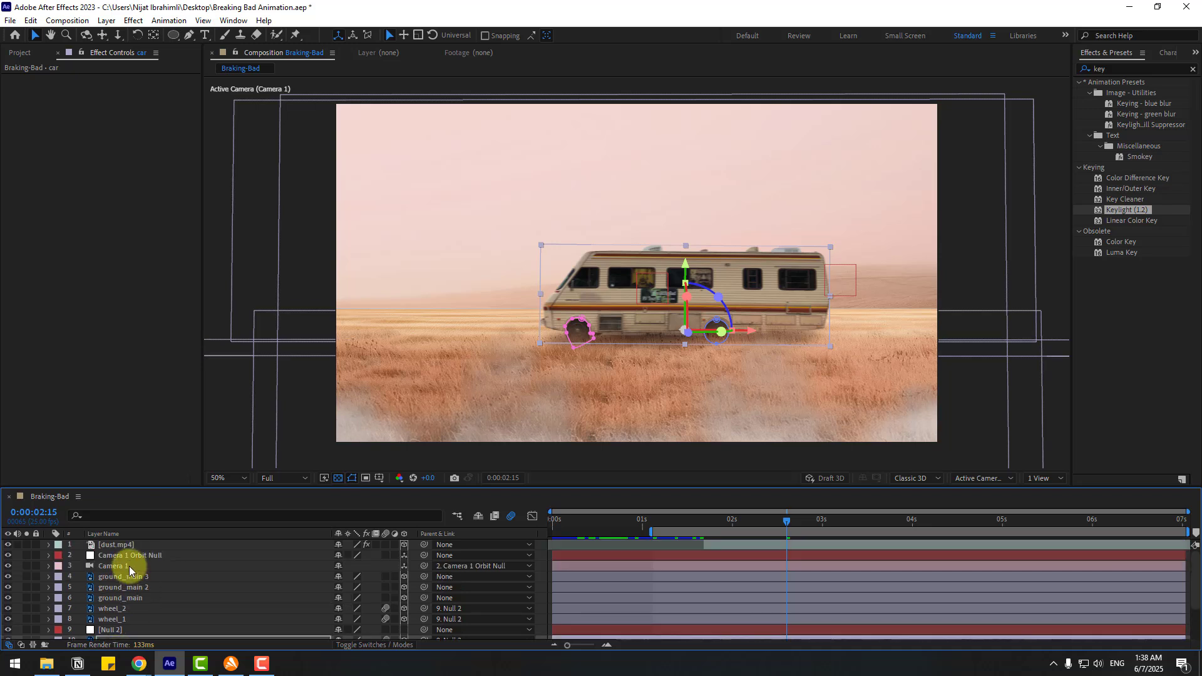
pyautogui.click(119, 547)
pyautogui.press('p')
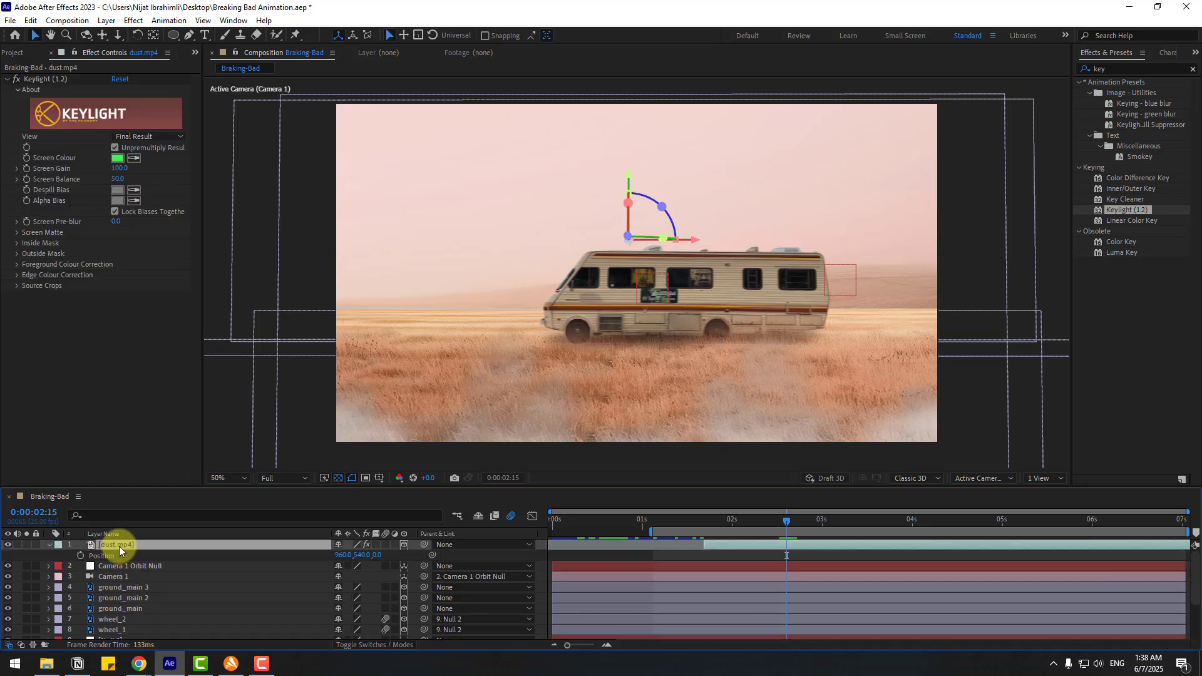
pyautogui.hotkey('ctrl', 'v')
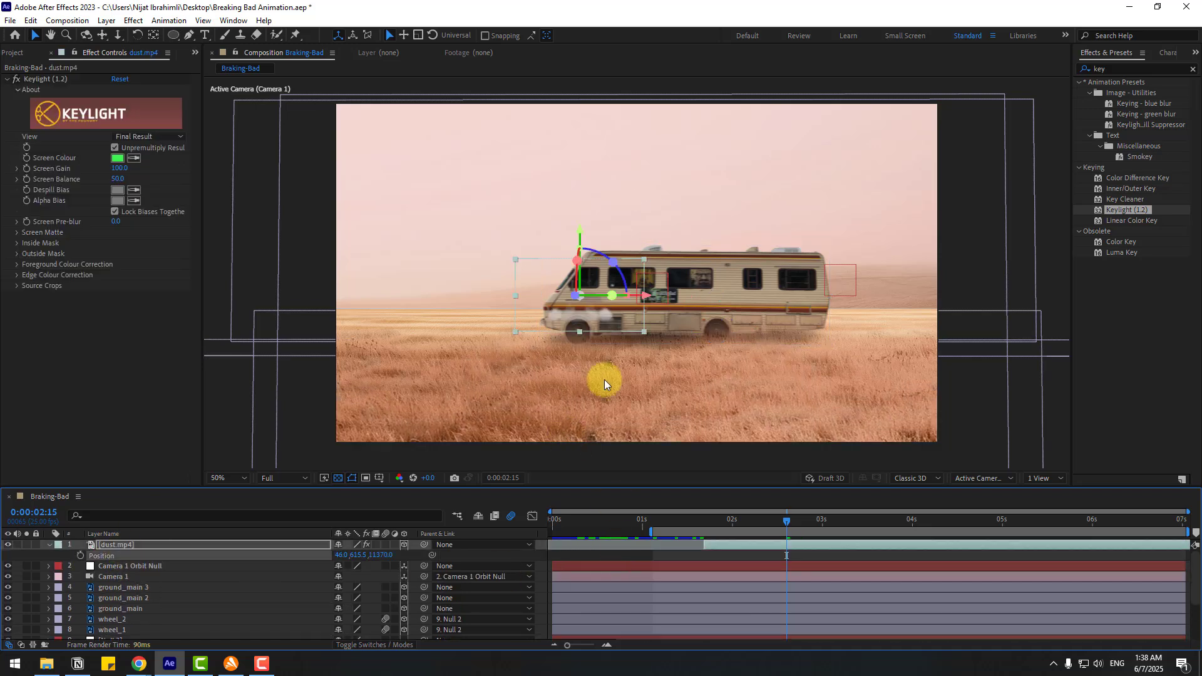
pyautogui.moveTo(601, 311); pyautogui.dragTo(801, 335)
# Scale the dust cloud up to roughly 450 × 425% and shift it left
pyautogui.press('s')
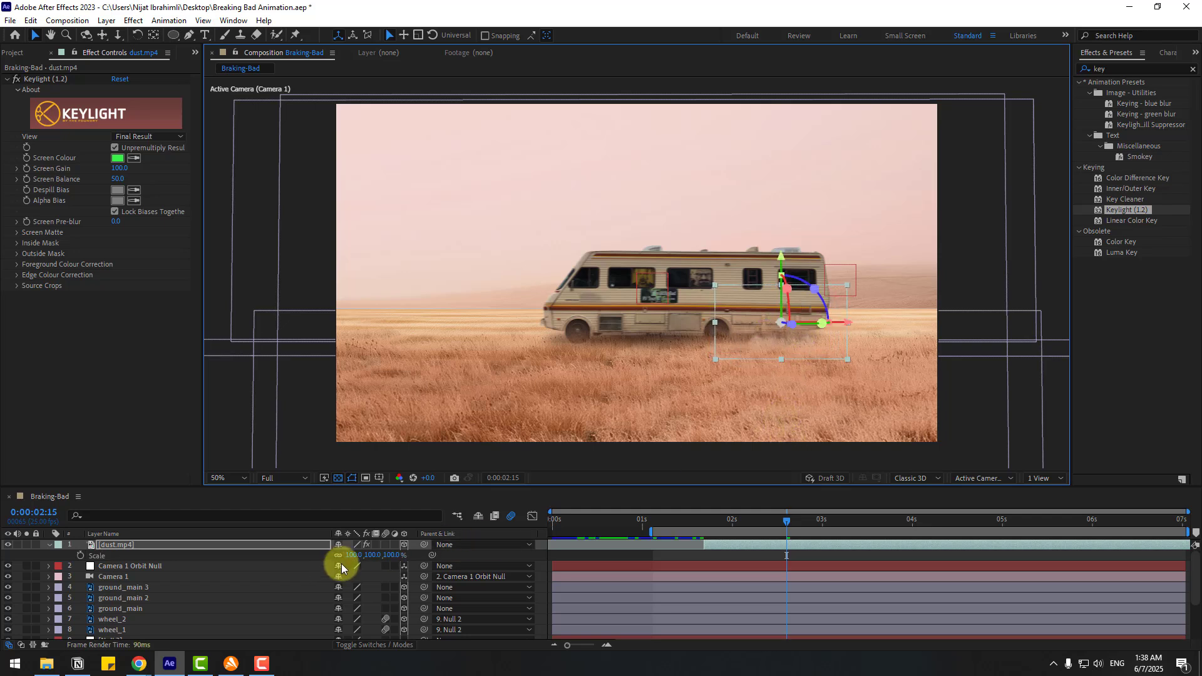
pyautogui.moveTo(366, 554); pyautogui.dragTo(430, 536)
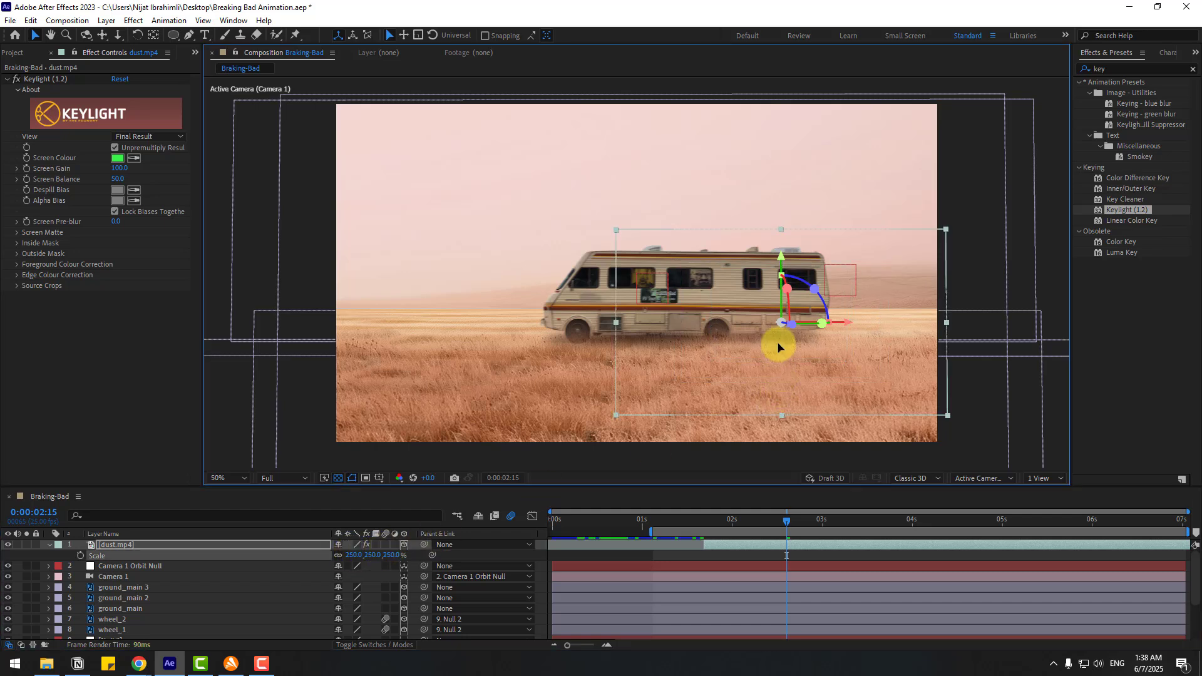
pyautogui.moveTo(774, 346); pyautogui.dragTo(704, 353)
pyautogui.moveTo(875, 382); pyautogui.dragTo(1023, 427)
pyautogui.moveTo(705, 545); pyautogui.dragTo(792, 544)
# Retime the dust clip's start and preview it playing with the RV
pyautogui.moveTo(723, 521); pyautogui.dragTo(908, 545)
pyautogui.moveTo(786, 546); pyautogui.dragTo(754, 524)
pyautogui.press('space')
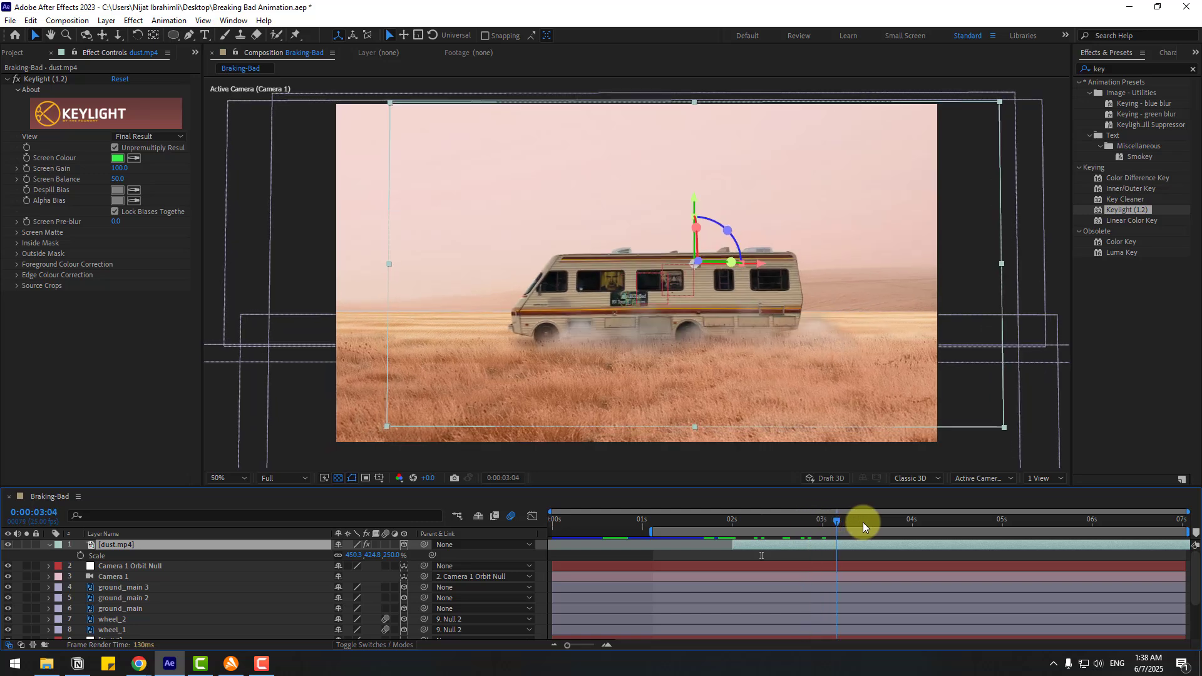
pyautogui.press('space')
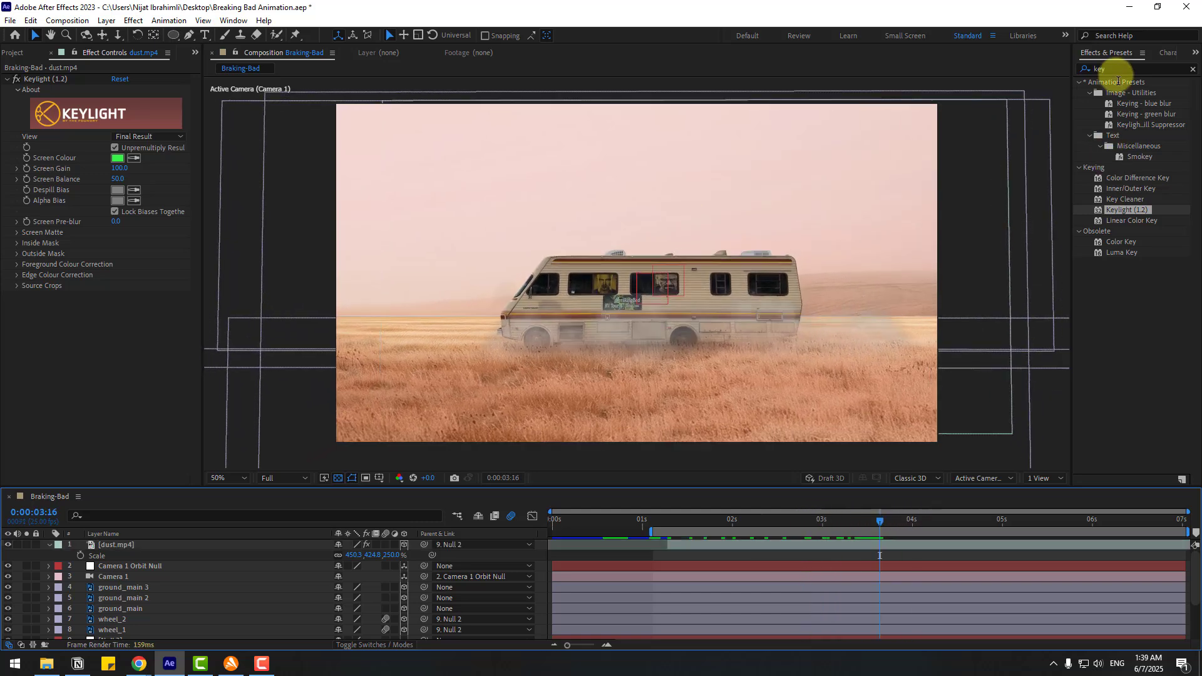
# Colorize dust.mp4 tan with Hue/Saturation (hue 38°, saturation 49, lightness -5), checking it soloed on black
pyautogui.click(1118, 70)
pyautogui.write('hue')
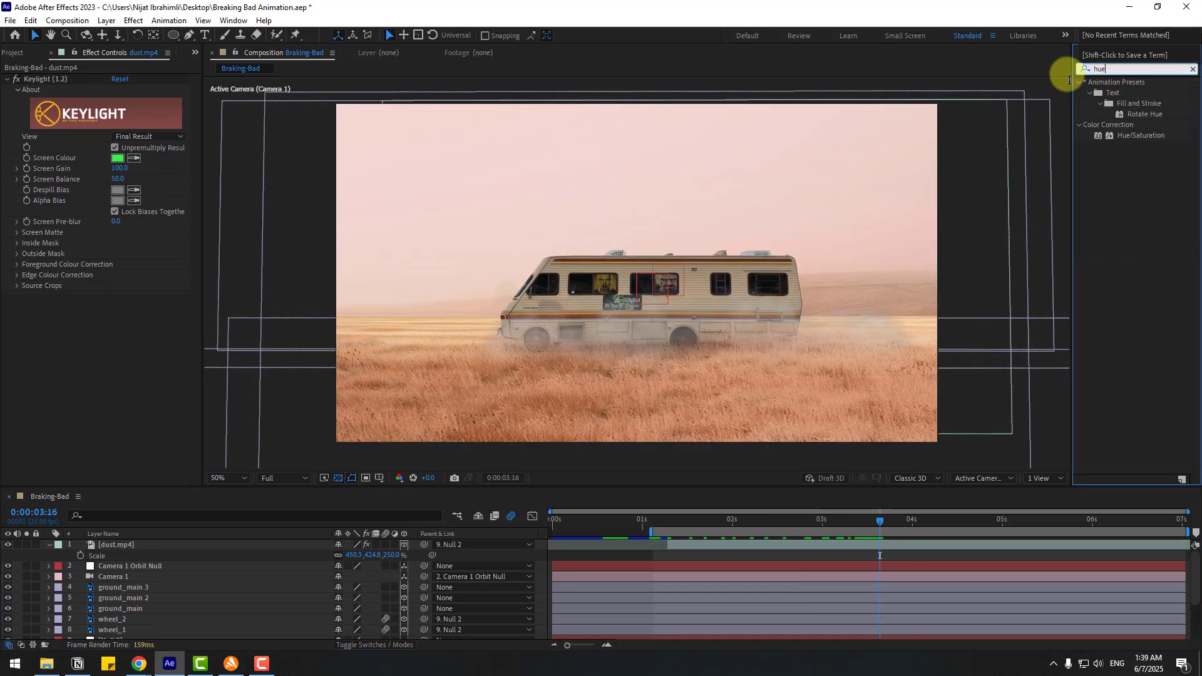
pyautogui.moveTo(1141, 135); pyautogui.dragTo(119, 545)
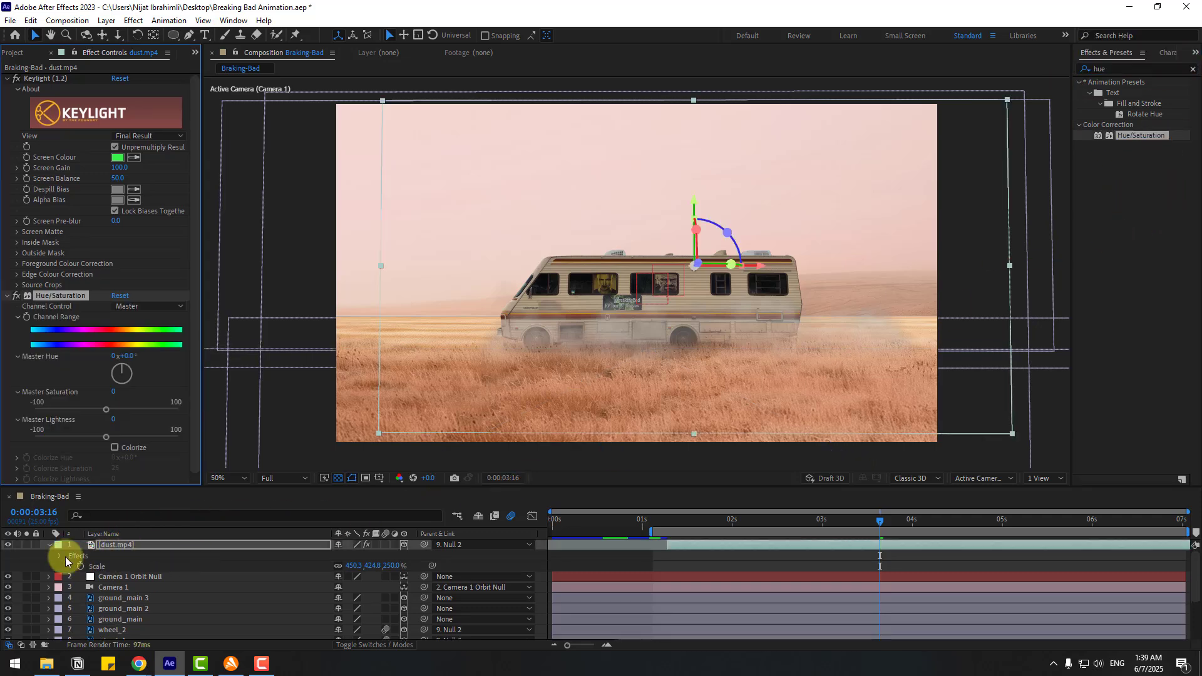
pyautogui.click(27, 545)
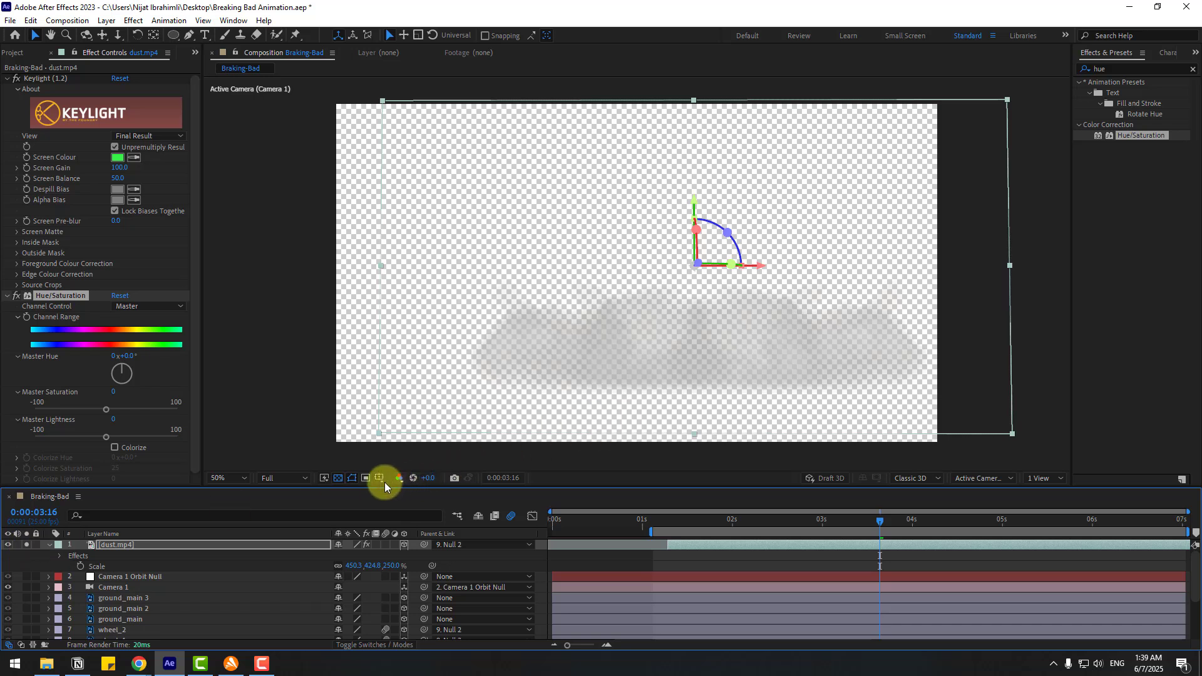
pyautogui.click(337, 478)
pyautogui.hscroll(3, 727, 328)
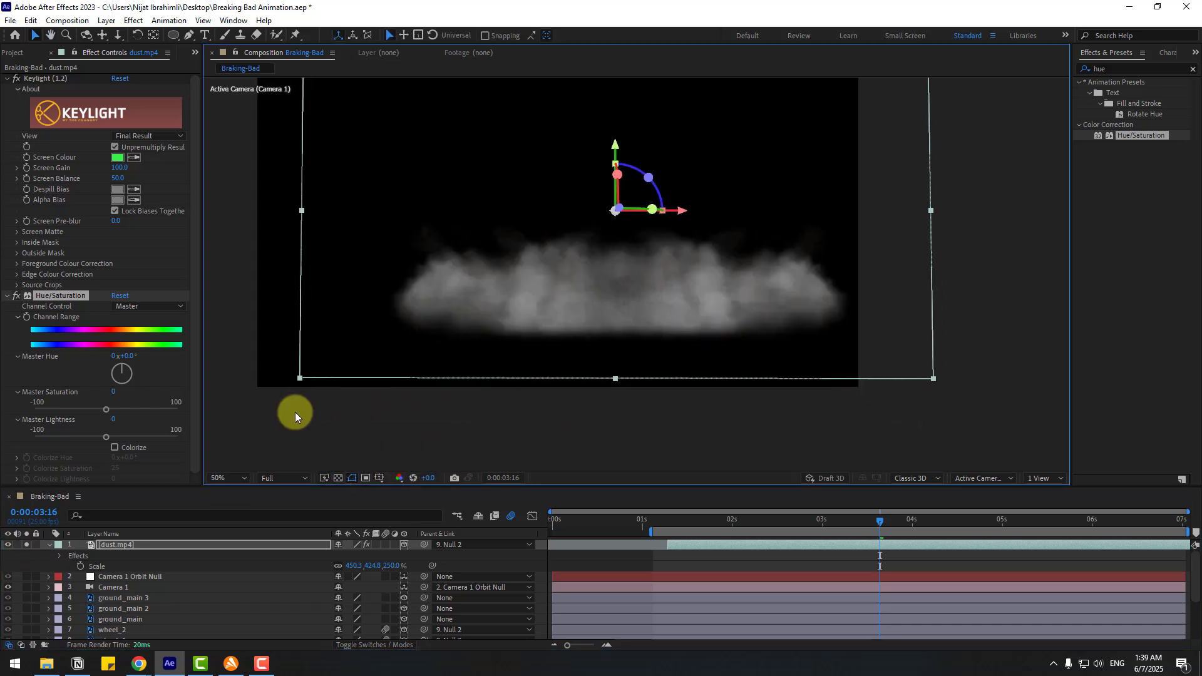
pyautogui.click(113, 448)
pyautogui.moveTo(121, 458)
pyautogui.mouseDown()
pyautogui.moveTo(164, 459)
pyautogui.moveTo(134, 456)
pyautogui.moveTo(113, 479)
pyautogui.mouseUp()
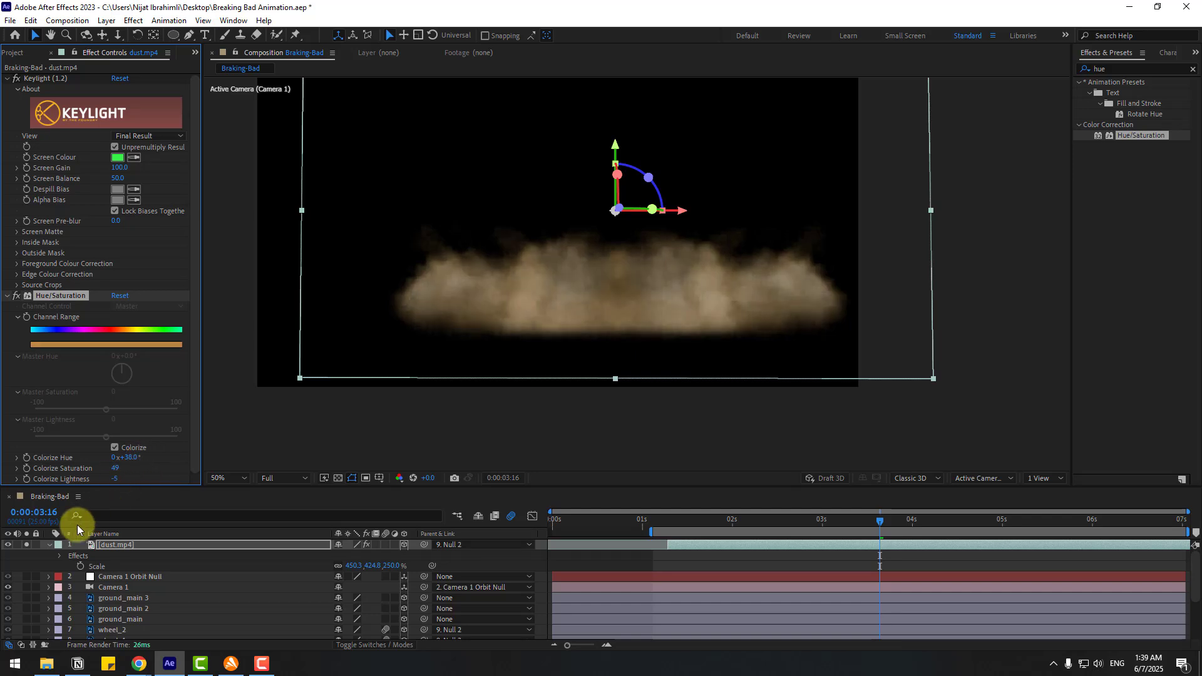
pyautogui.click(27, 545)
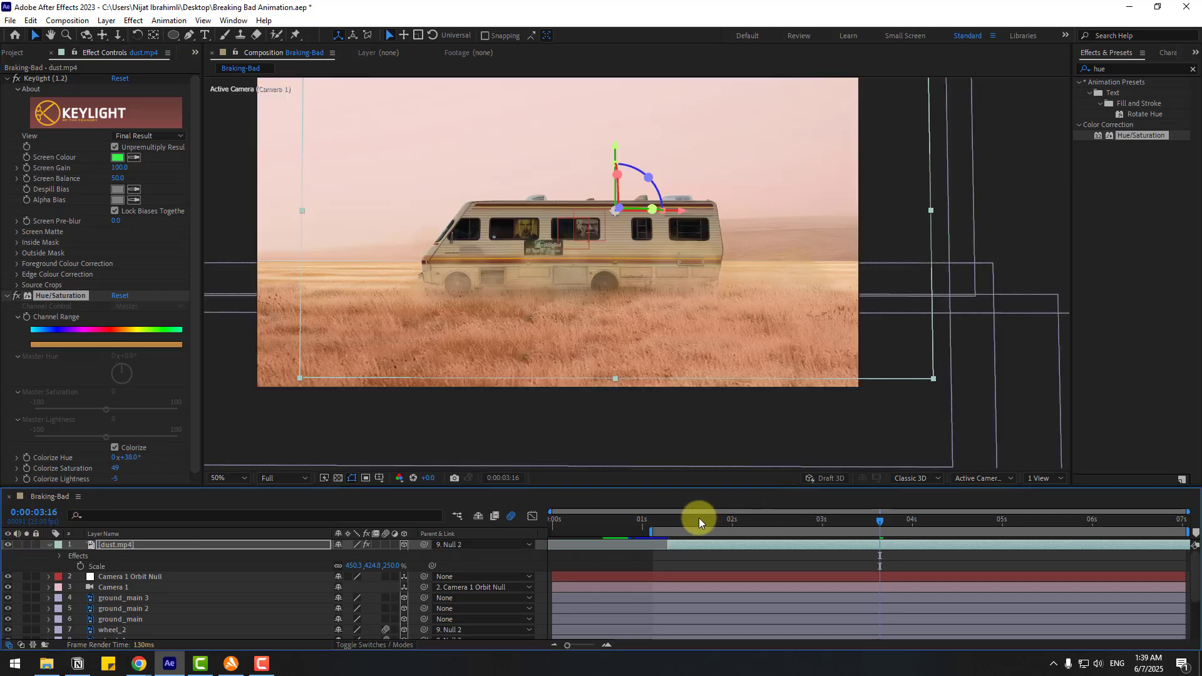